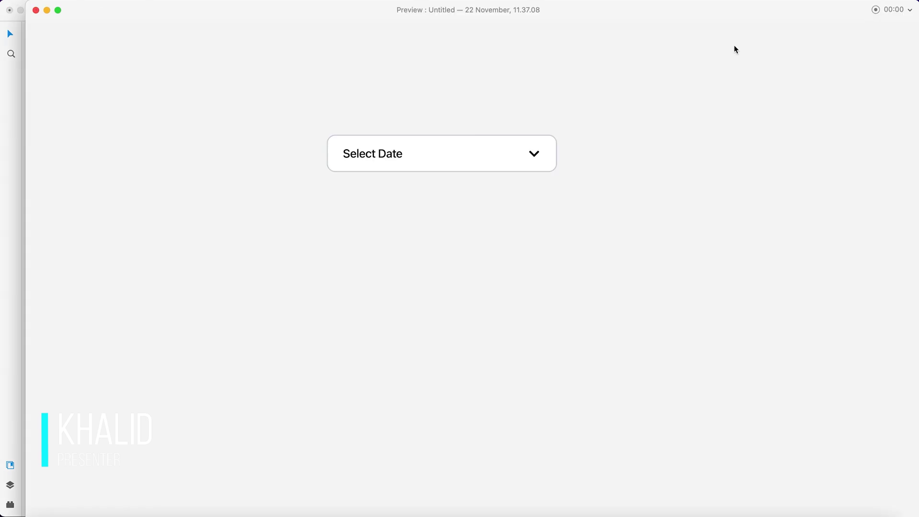
Show the calendar under the Select Date field in the finished preview.
{"action": "left_click", "coordinate": [472, 166]}
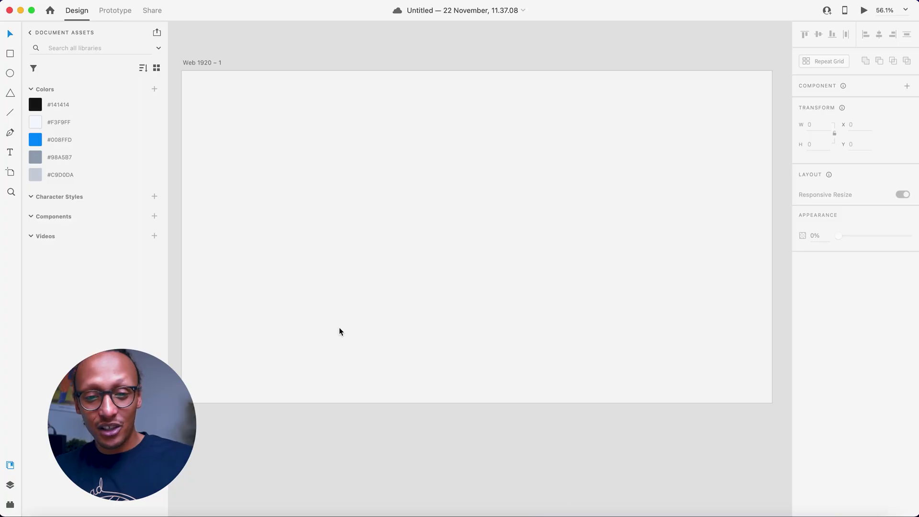
Draw a rectangle on the artboard and size it to 494 by 80.
{"action": "scroll", "coordinate": [395, 174], "scroll_direction": "up", "scroll_amount": 2}
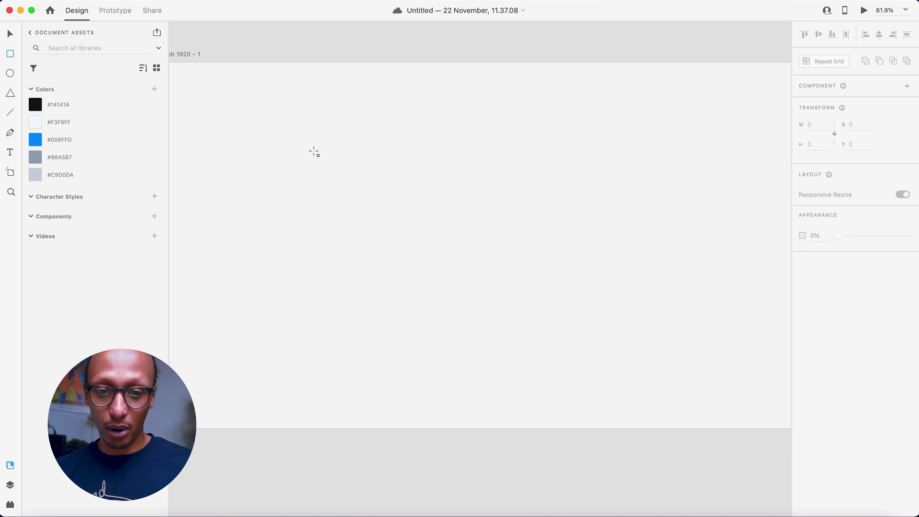
{"action": "mouse_move", "coordinate": [296, 142]}
{"action": "left_mouse_down"}
{"action": "mouse_move", "coordinate": [416, 158]}
{"action": "mouse_move", "coordinate": [435, 170]}
{"action": "left_mouse_up"}
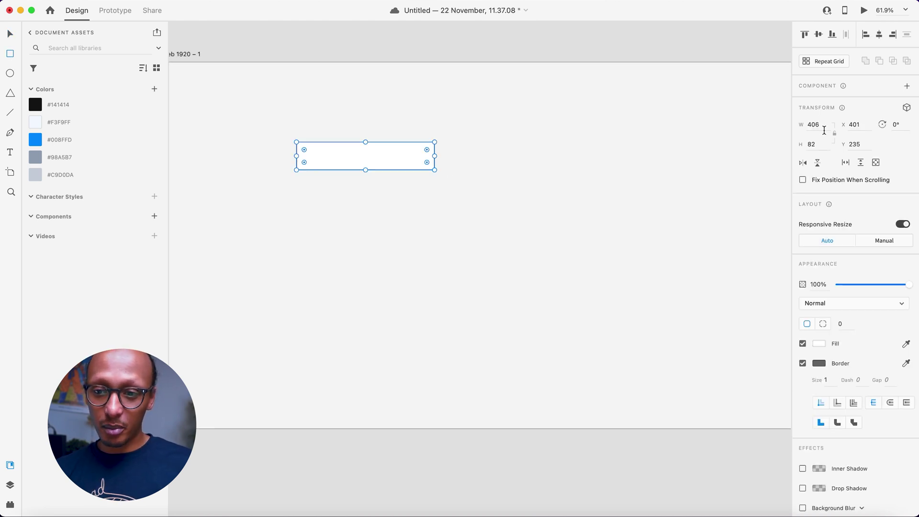
{"action": "left_click", "coordinate": [824, 129]}
{"action": "type", "text": "494"}
{"action": "key", "text": "Return"}
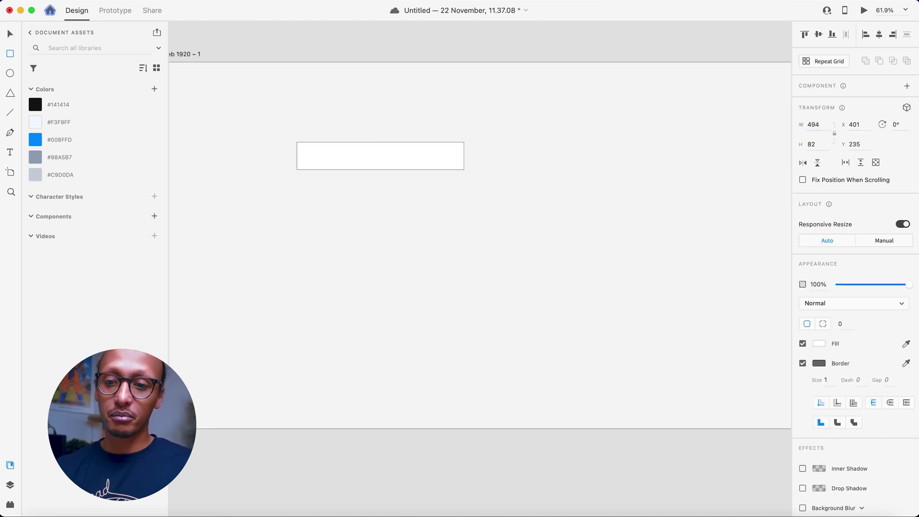
{"action": "left_click", "coordinate": [819, 146]}
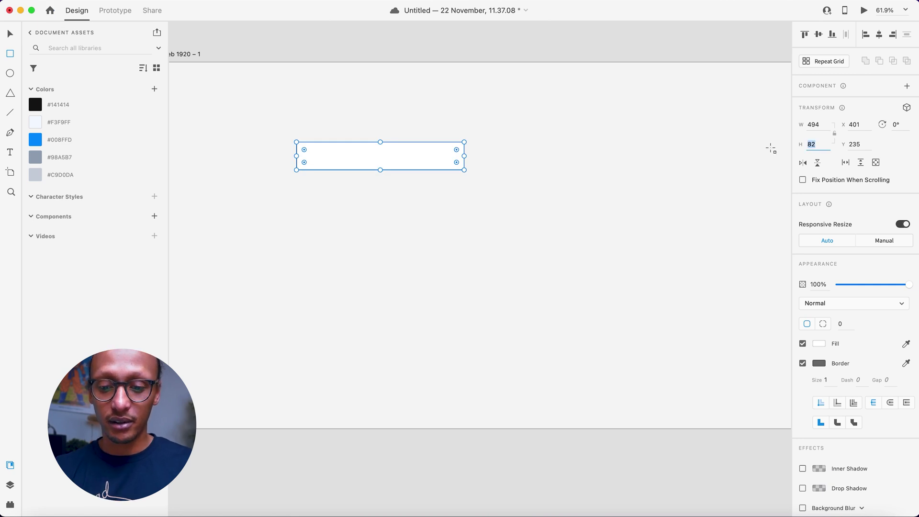
{"action": "type", "text": "80"}
{"action": "key", "text": "Return"}
Round the rectangle's corners with an 18-pixel radius.
{"action": "scroll", "coordinate": [336, 172], "scroll_direction": "up", "scroll_amount": 5}
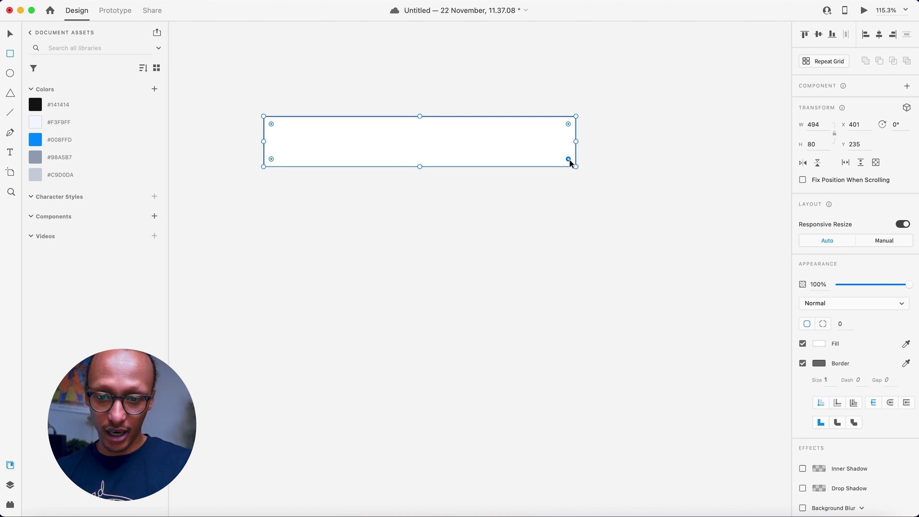
{"action": "left_click", "coordinate": [847, 328]}
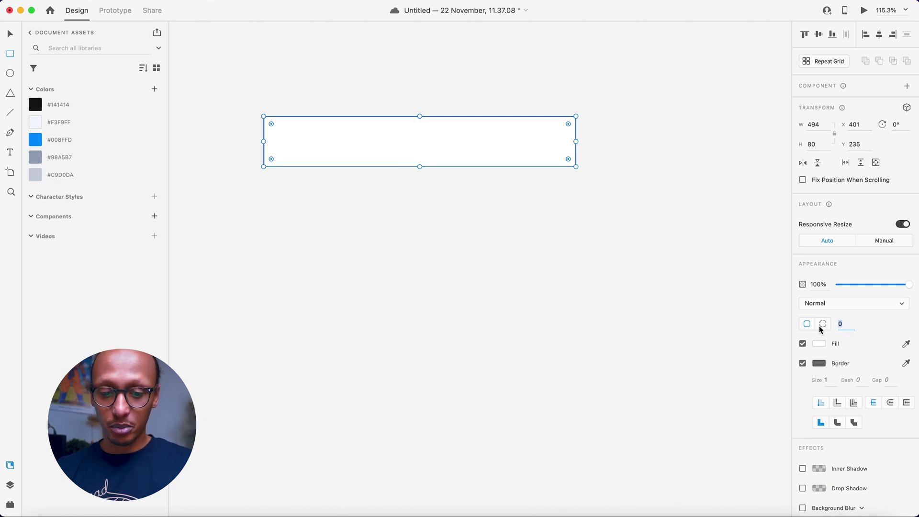
{"action": "type", "text": "18"}
{"action": "key", "text": "Return"}
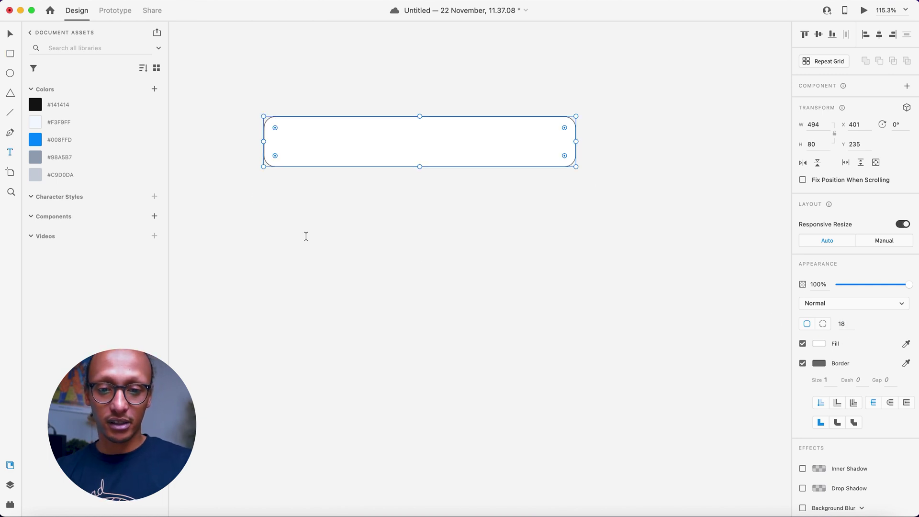
Type a 'Select Date' label and move it into the rounded box.
{"action": "key", "text": "t"}
{"action": "left_click", "coordinate": [278, 205]}
{"action": "type", "text": "Select"}
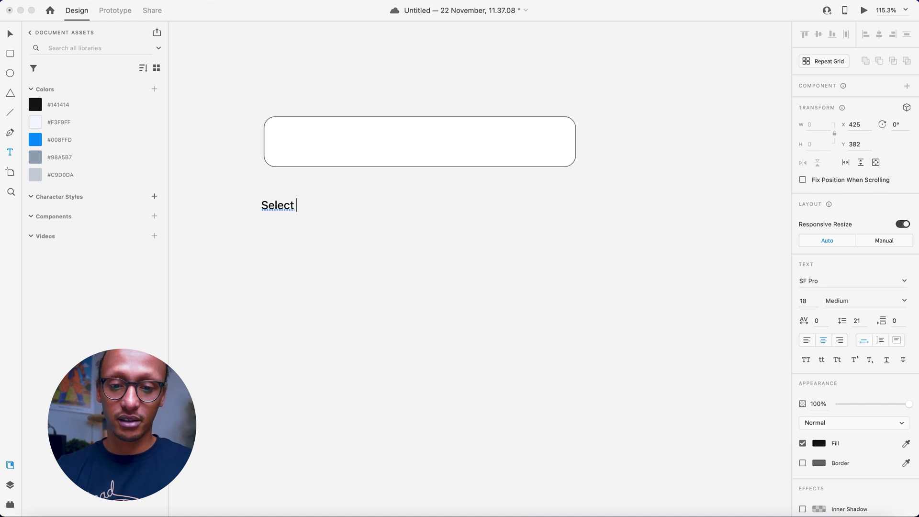
{"action": "key", "text": "BackSpace"}
{"action": "type", "text": "t Dat"}
{"action": "type", "text": "e"}
{"action": "key", "text": "Escape"}
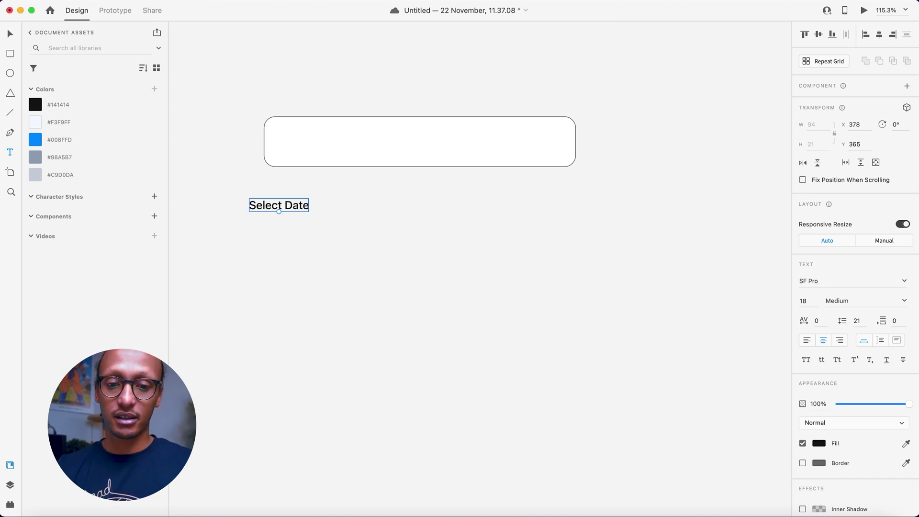
{"action": "left_click_drag", "start_coordinate": [283, 208], "coordinate": [316, 145]}
Resize the label to 30, then 25 points, and duplicate it to the right.
{"action": "left_click", "coordinate": [809, 301]}
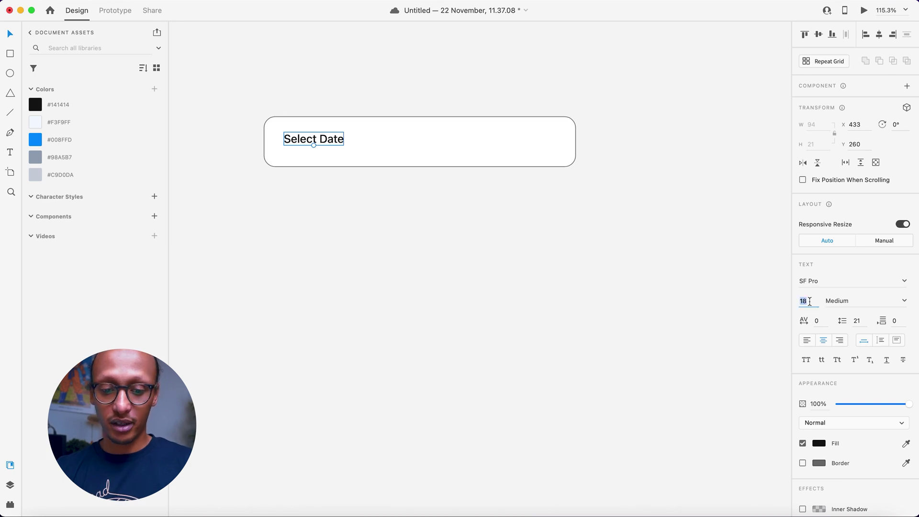
{"action": "type", "text": "30"}
{"action": "key", "text": "Return"}
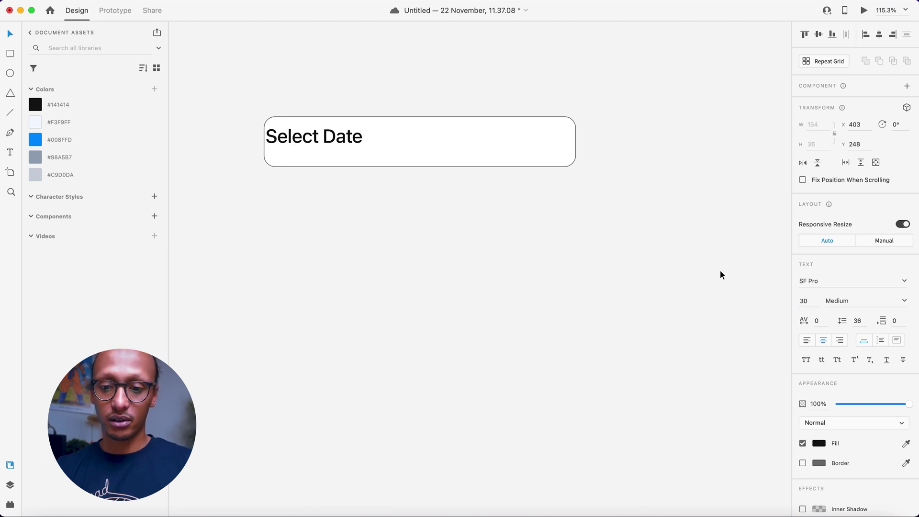
{"action": "left_click", "coordinate": [342, 190]}
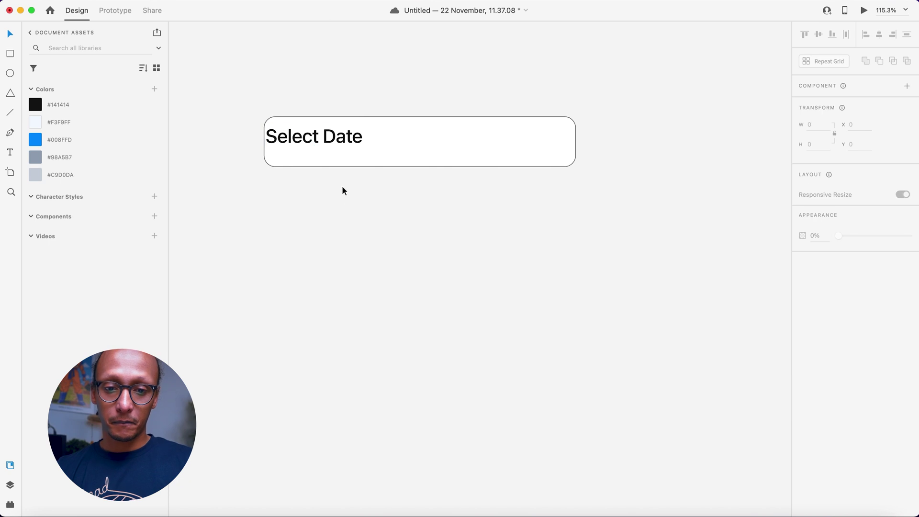
{"action": "double_click", "coordinate": [334, 148]}
{"action": "left_click_drag", "start_coordinate": [314, 138], "coordinate": [335, 141]}
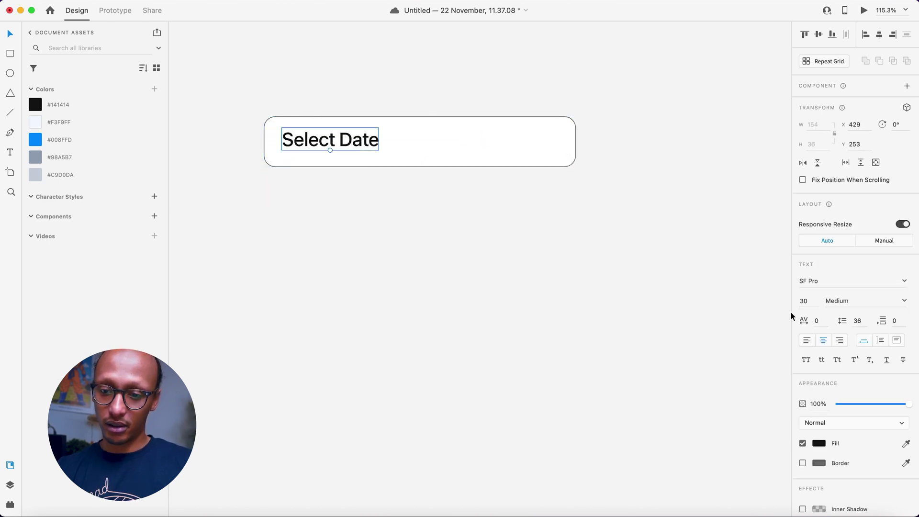
{"action": "left_click", "coordinate": [807, 301]}
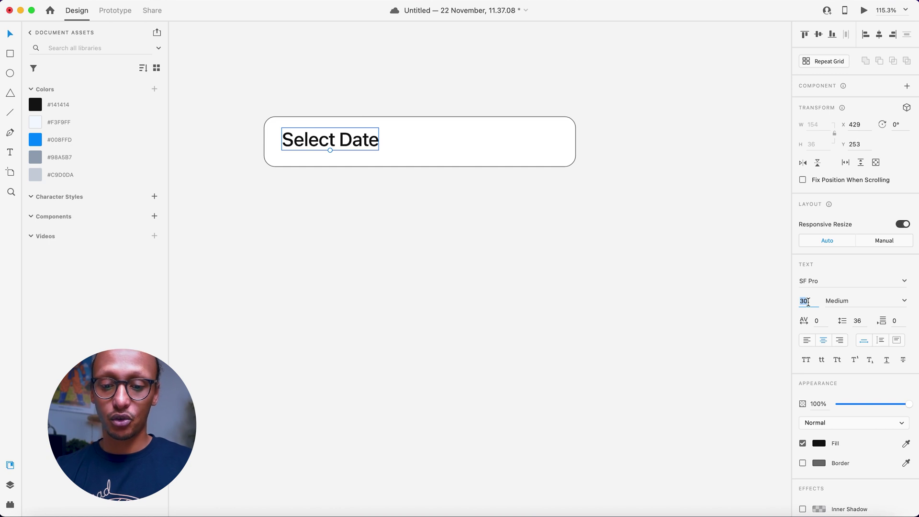
{"action": "type", "text": "25"}
{"action": "key", "text": "Return"}
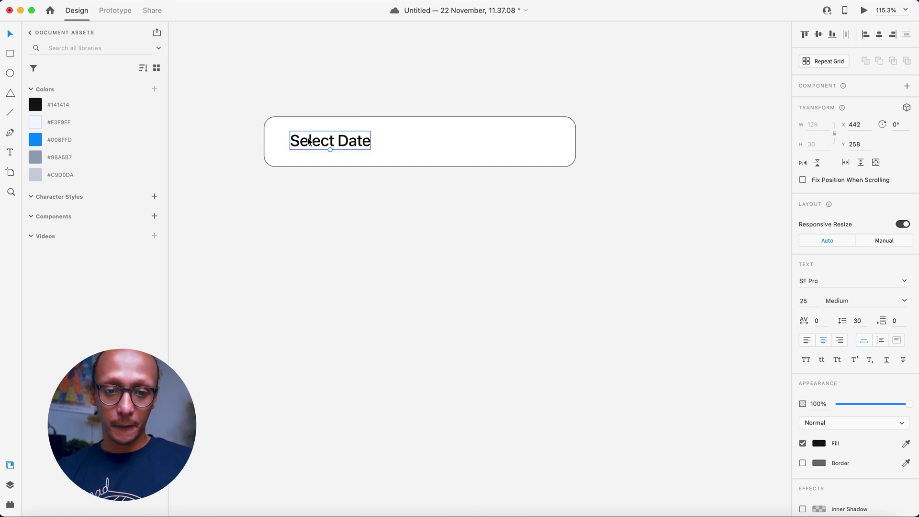
{"action": "left_click_drag", "start_coordinate": [309, 141], "coordinate": [473, 150]}
Retype the copied label as 'chevron-down'.
{"action": "double_click", "coordinate": [474, 150]}
{"action": "type", "text": "che"}
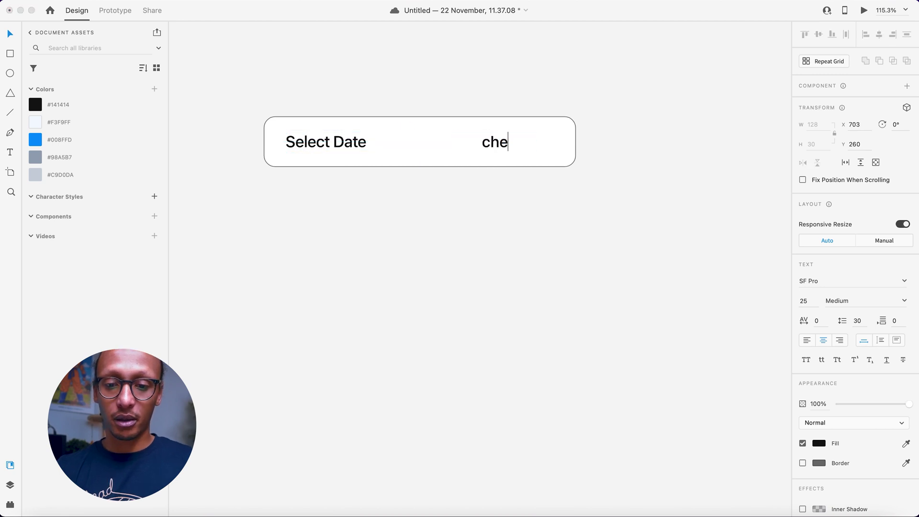
{"action": "type", "text": "vron-right"}
{"action": "key", "text": "BackSpace"}
{"action": "key", "text": "BackSpace"}
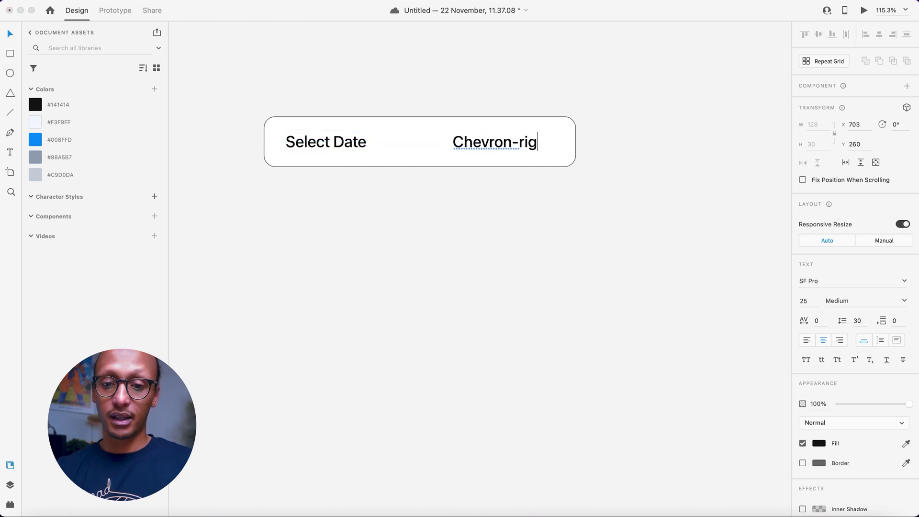
{"action": "key", "text": "BackSpace"}
{"action": "key", "text": "BackSpace"}
{"action": "type", "text": "do"}
{"action": "key", "text": "BackSpace"}
{"action": "key", "text": "BackSpace"}
{"action": "key", "text": "BackSpace"}
{"action": "type", "text": "down"}
{"action": "key", "text": "Escape"}
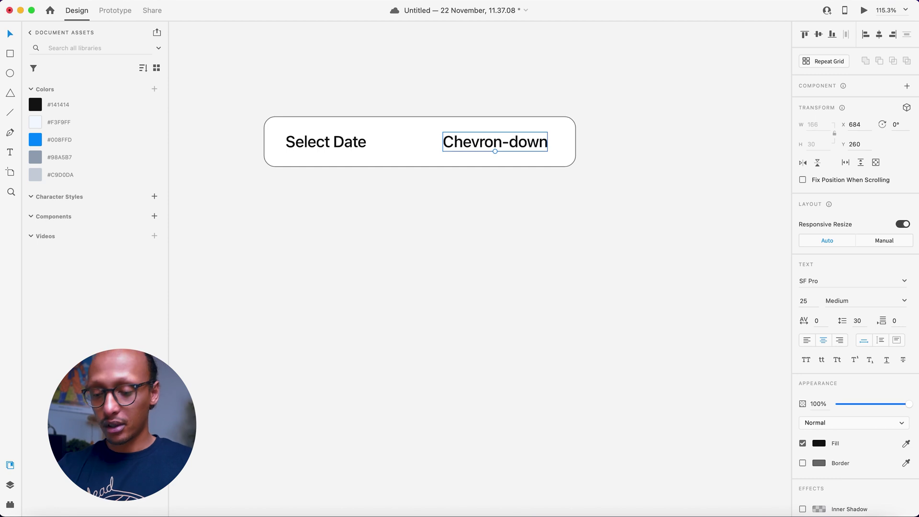
Set the chevron text to Font Awesome 5 Free Solid and move it to the box's right end.
{"action": "left_click", "coordinate": [843, 281]}
{"action": "type", "text": "Font Awesome 5 F"}
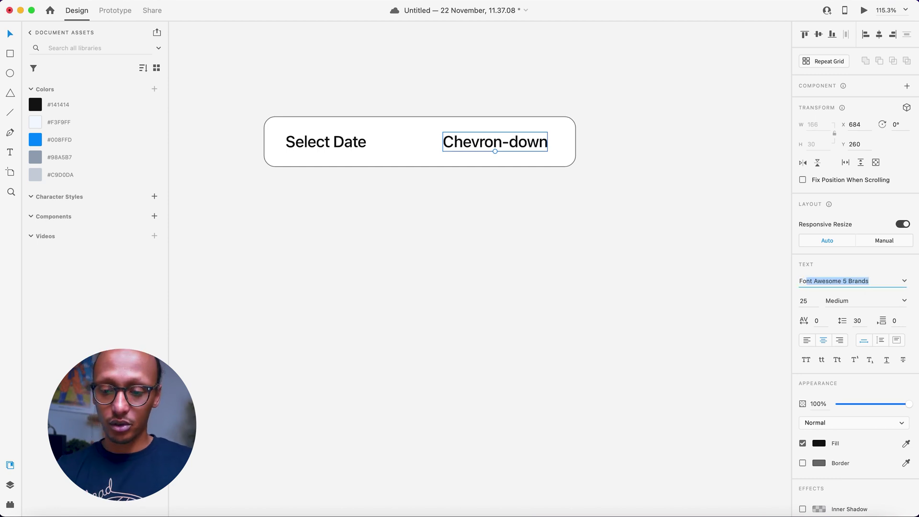
{"action": "key", "text": "Return"}
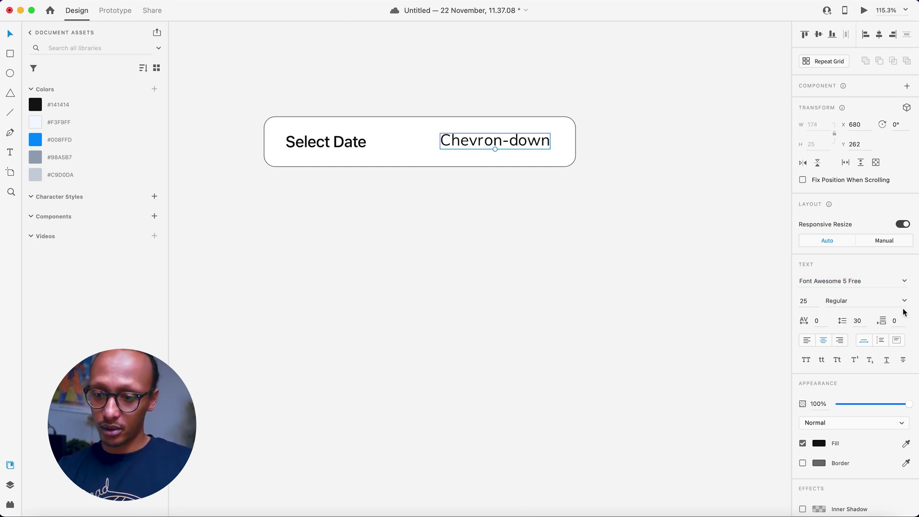
{"action": "left_click", "coordinate": [904, 301]}
{"action": "left_click", "coordinate": [843, 314]}
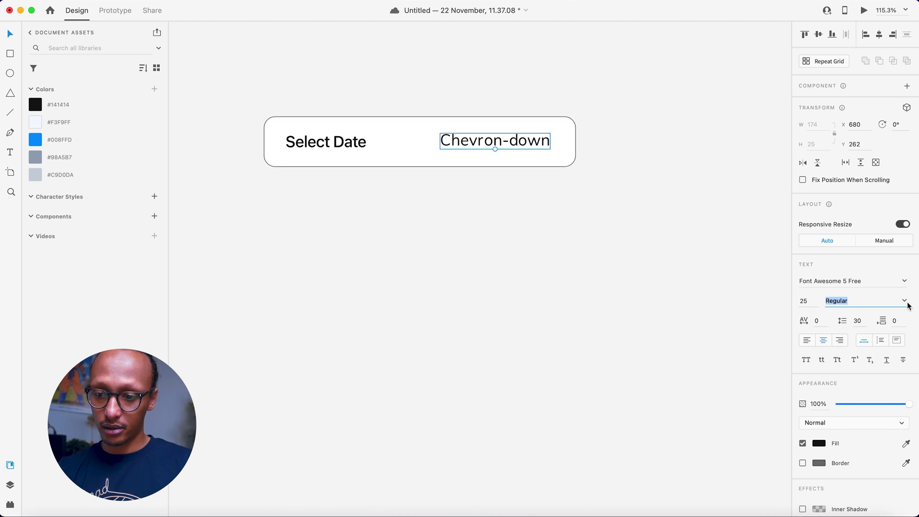
{"action": "left_click", "coordinate": [907, 303]}
{"action": "left_click", "coordinate": [829, 321]}
{"action": "left_click_drag", "start_coordinate": [486, 142], "coordinate": [545, 144]}
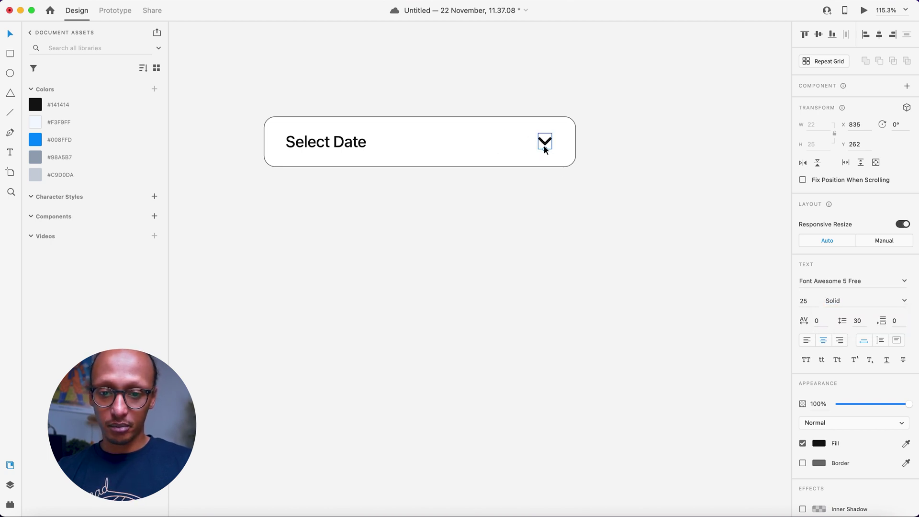
{"action": "left_click", "coordinate": [364, 168]}
Give the rounded box a 2-pixel border in #C9D0DA.
{"action": "left_click", "coordinate": [502, 159]}
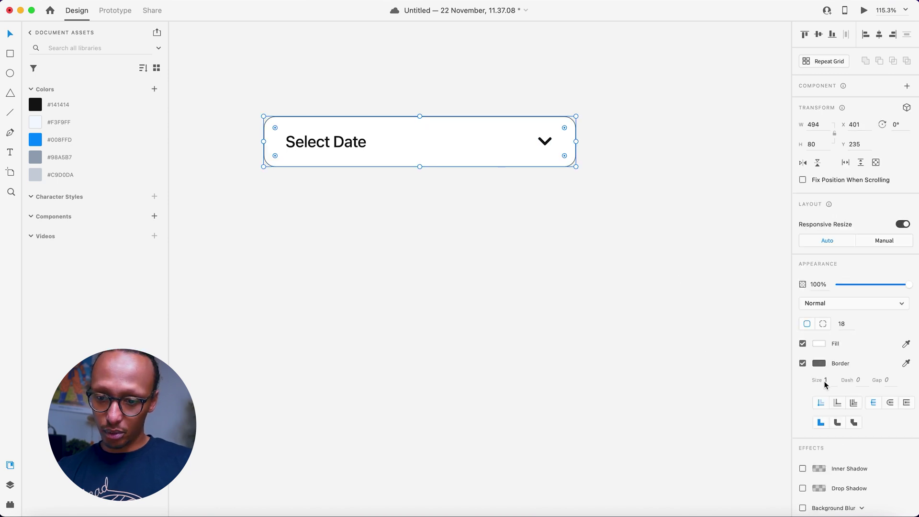
{"action": "type", "text": "2"}
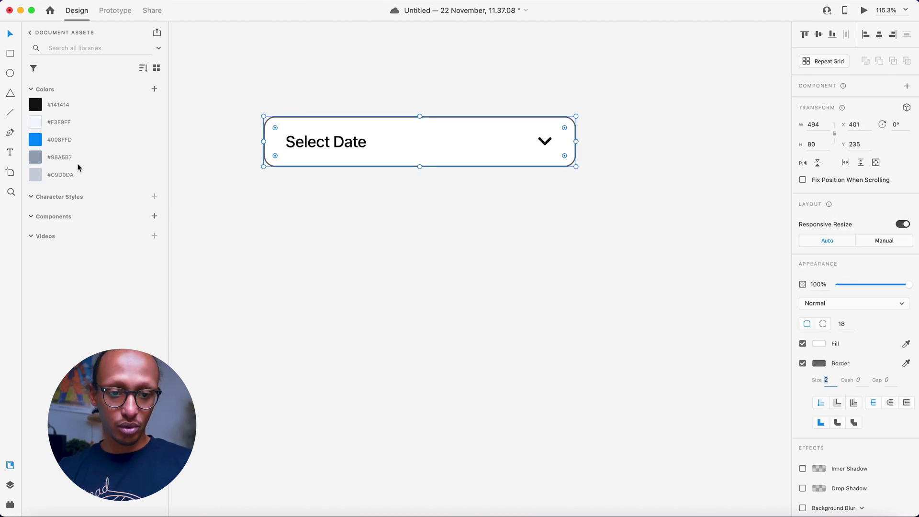
{"action": "right_click", "coordinate": [67, 173]}
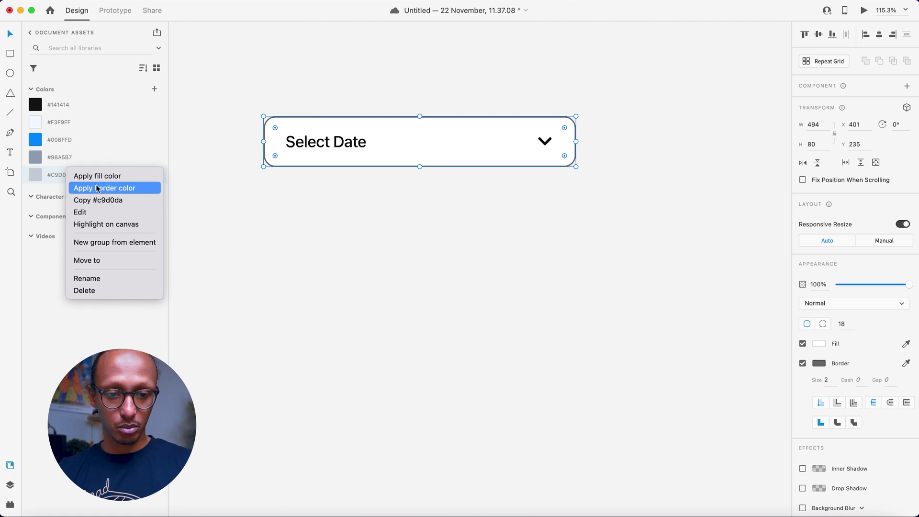
{"action": "left_click", "coordinate": [119, 187]}
{"action": "left_click", "coordinate": [223, 171]}
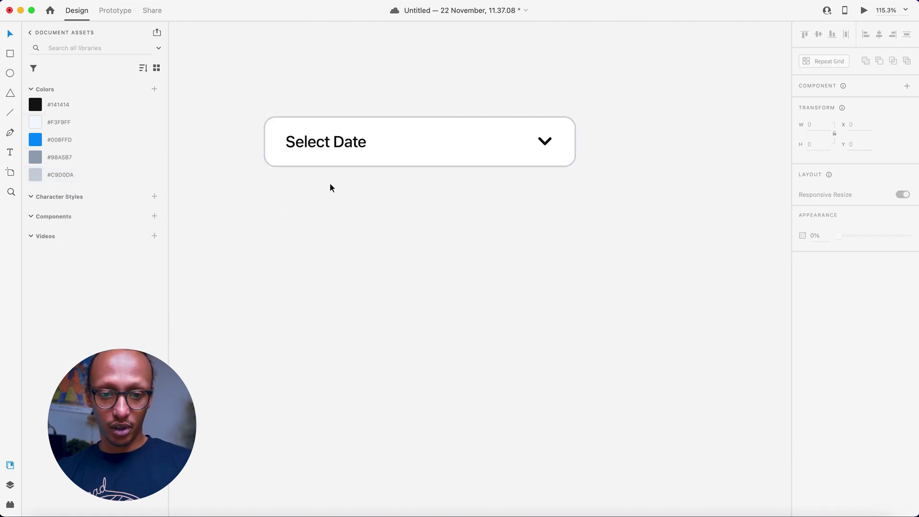
Align the chevron and Select Date label to middle, then select the box, label and chevron together.
{"action": "left_click", "coordinate": [545, 141]}
{"action": "left_click", "coordinate": [350, 150], "text": "shift"}
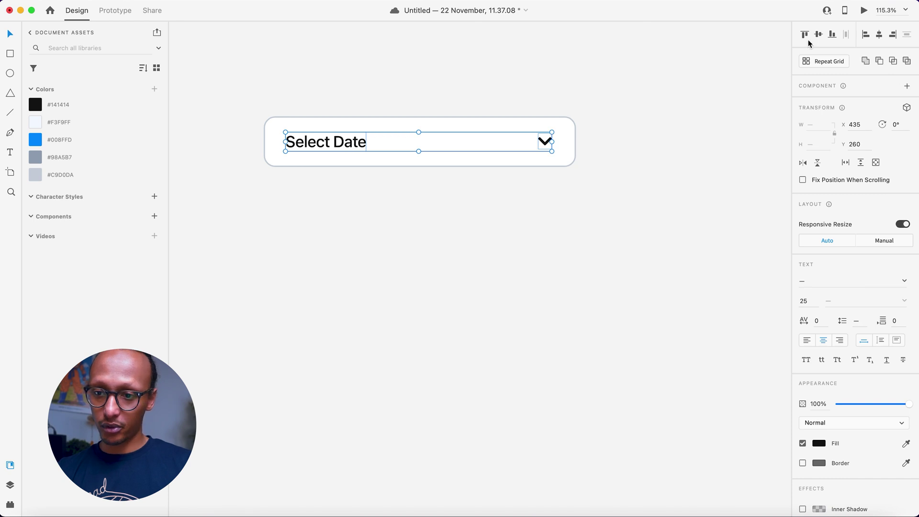
{"action": "left_click", "coordinate": [820, 35]}
{"action": "left_click", "coordinate": [604, 138]}
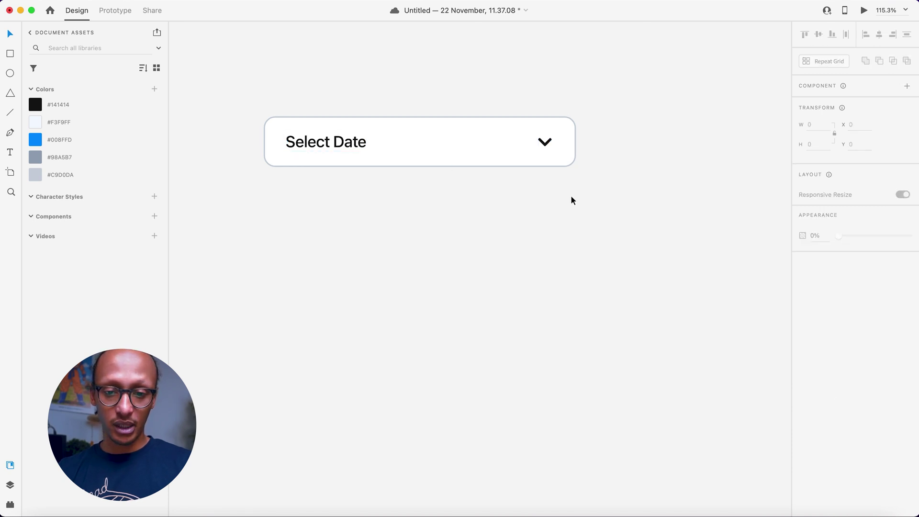
{"action": "left_click_drag", "start_coordinate": [630, 200], "coordinate": [490, 138]}
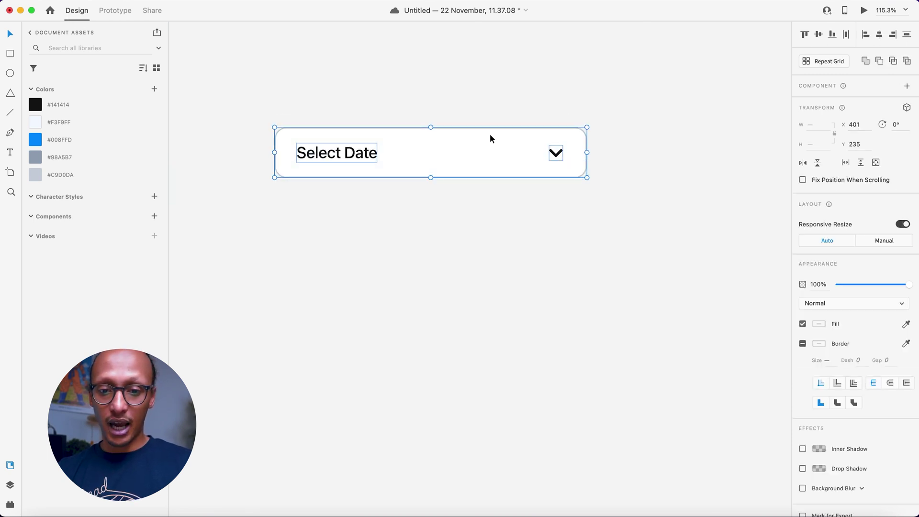
Convert the box, label and chevron into a main component and add a Toggle State.
{"action": "left_click", "coordinate": [907, 87]}
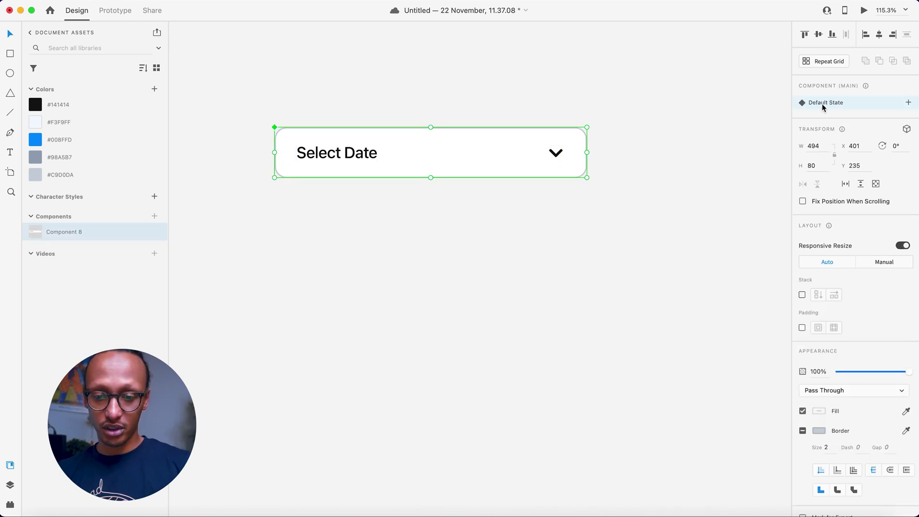
{"action": "left_click", "coordinate": [486, 196]}
{"action": "left_click", "coordinate": [472, 169]}
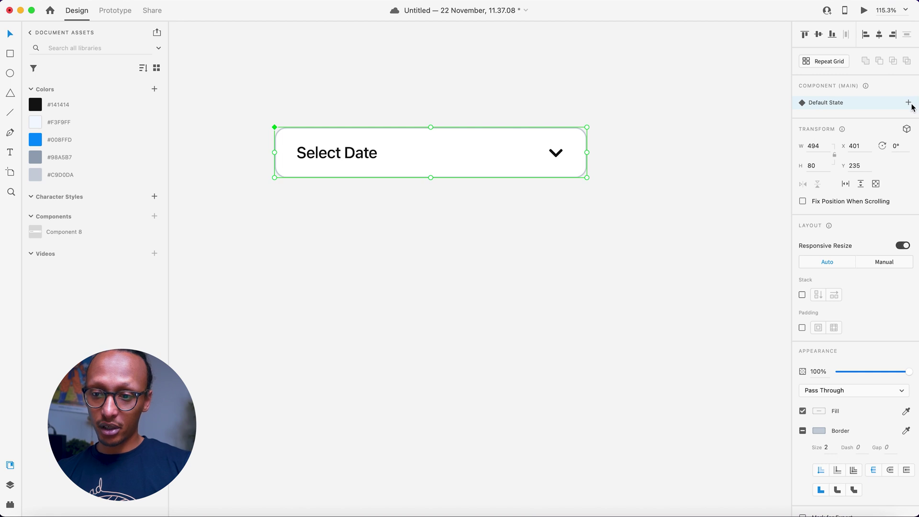
{"action": "left_click", "coordinate": [909, 103]}
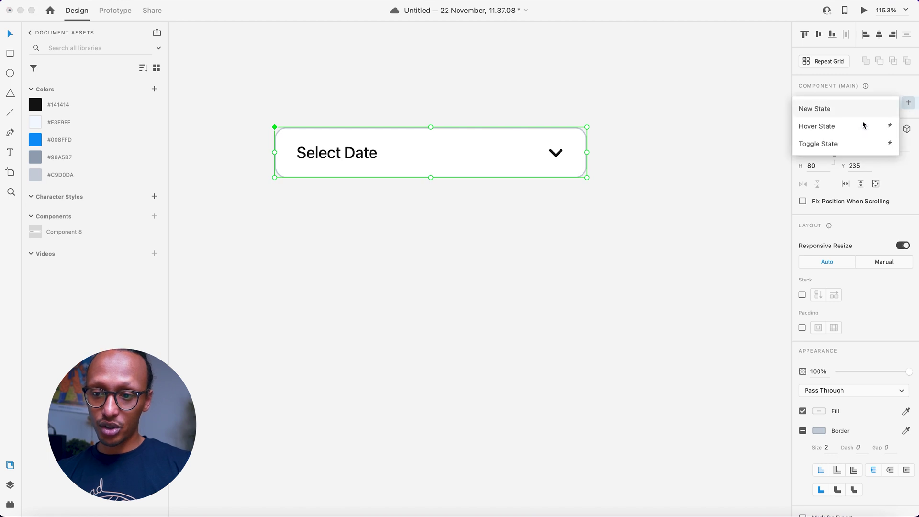
{"action": "left_click", "coordinate": [820, 144]}
{"action": "key", "text": "Return"}
{"action": "double_click", "coordinate": [435, 168]}
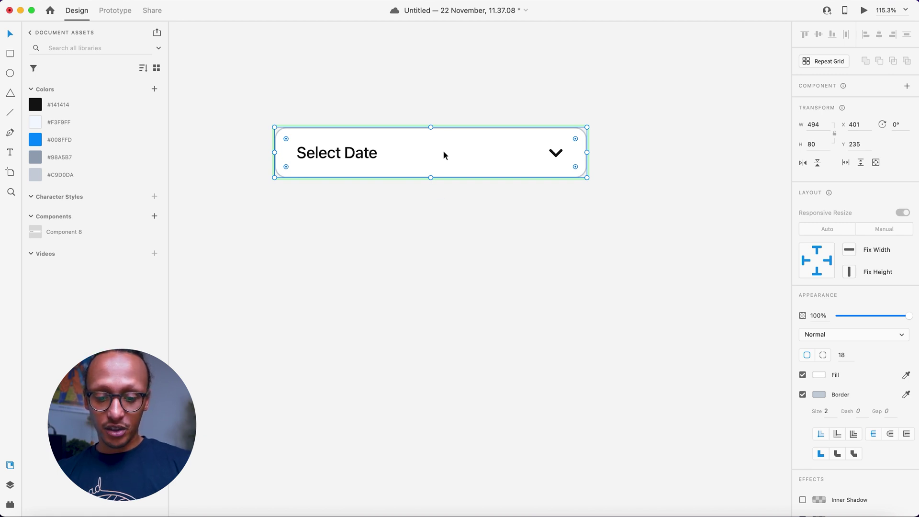
Duplicate the rectangle just below the field and set its height to 500.
{"action": "left_click_drag", "start_coordinate": [430, 166], "coordinate": [431, 232]}
{"action": "key", "text": "super+z"}
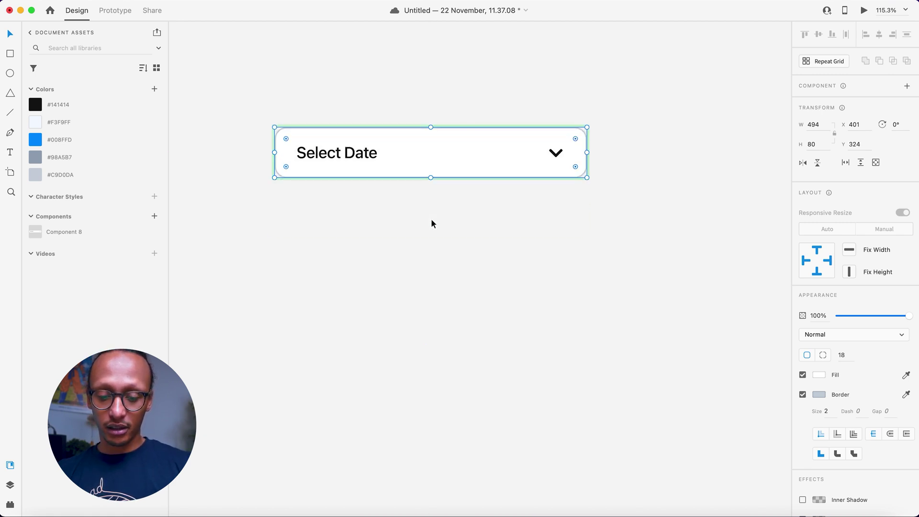
{"action": "left_click_drag", "start_coordinate": [431, 156], "coordinate": [433, 216]}
{"action": "left_click", "coordinate": [818, 145]}
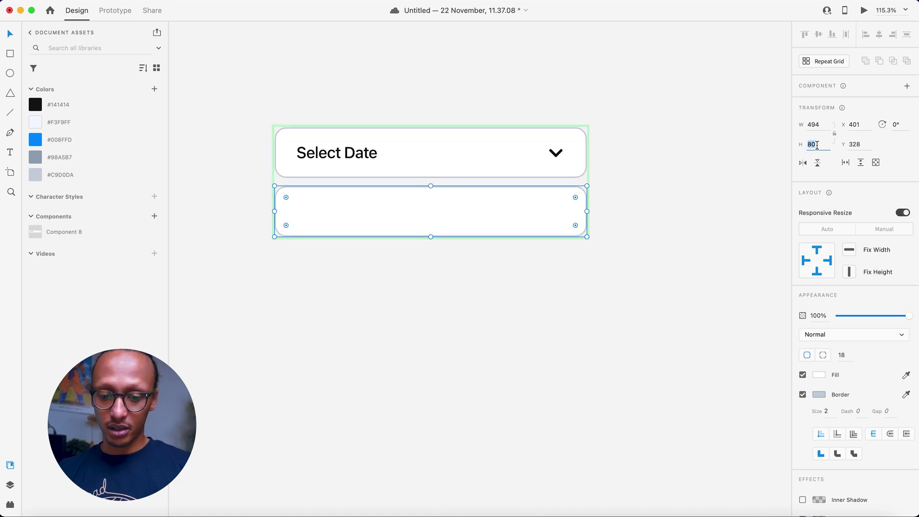
{"action": "type", "text": "500"}
{"action": "key", "text": "Return"}
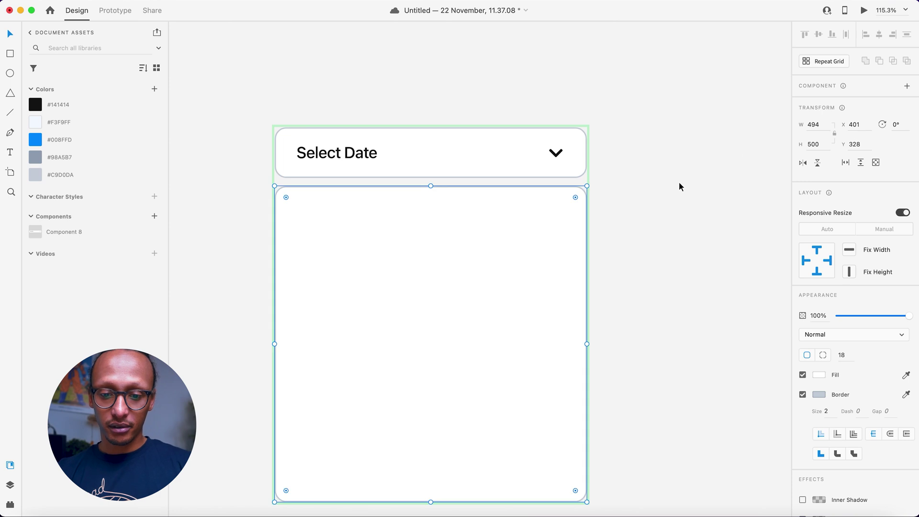
Remove the tall panel's border and add a drop shadow with Y 23, blur 56.
{"action": "scroll", "coordinate": [679, 182], "scroll_direction": "down", "scroll_amount": 1}
{"action": "left_click", "coordinate": [679, 182]}
{"action": "left_click", "coordinate": [485, 238]}
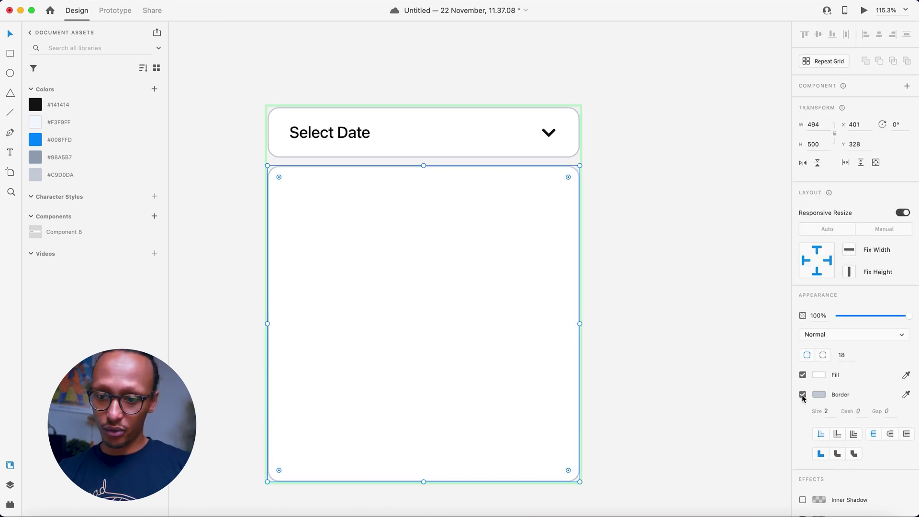
{"action": "left_click", "coordinate": [803, 395]}
{"action": "left_click", "coordinate": [802, 460]}
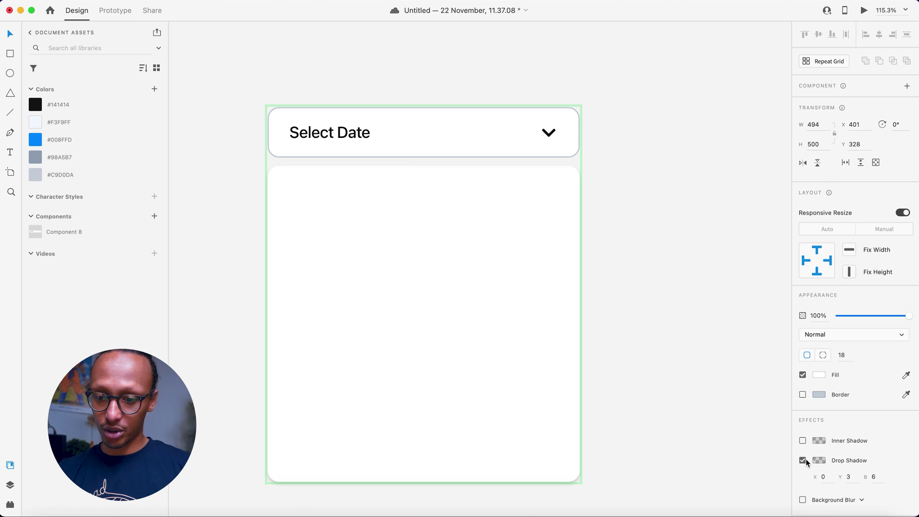
{"action": "left_click", "coordinate": [881, 476]}
{"action": "type", "text": "56"}
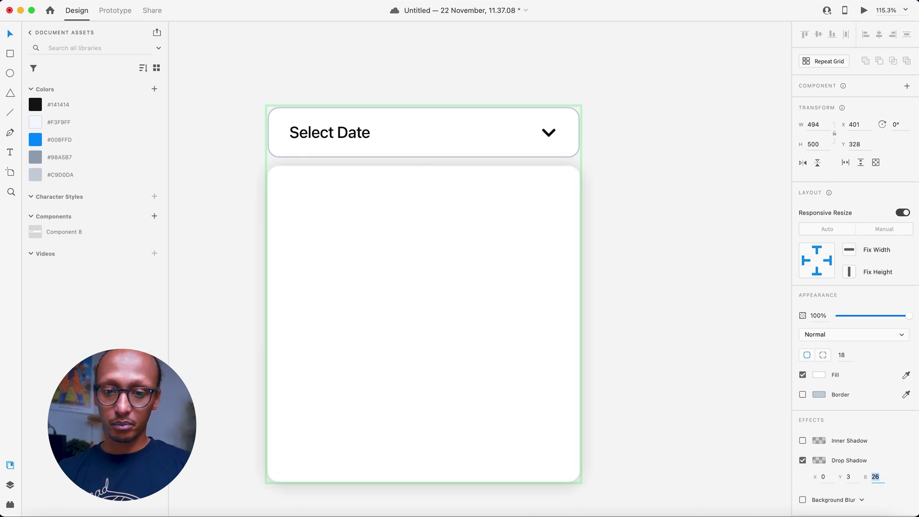
{"action": "key", "text": "Return"}
{"action": "left_click", "coordinate": [850, 477]}
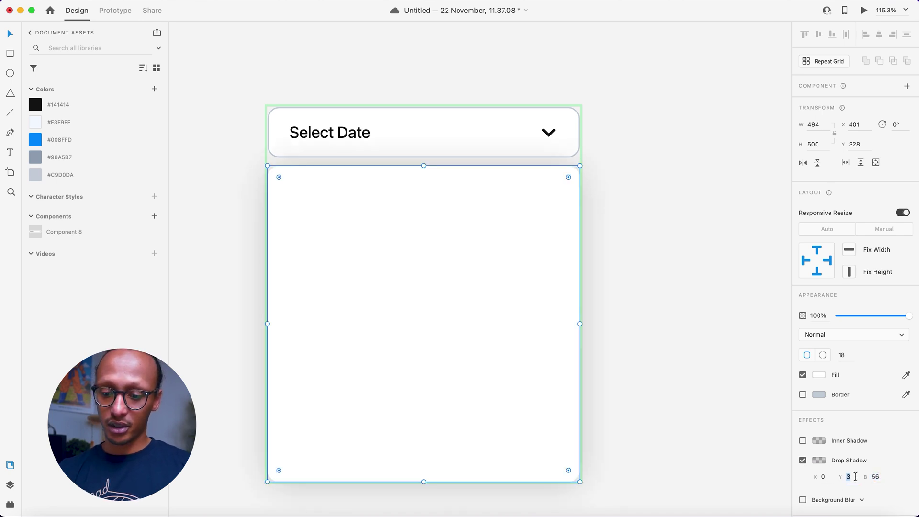
{"action": "type", "text": "23"}
{"action": "key", "text": "Return"}
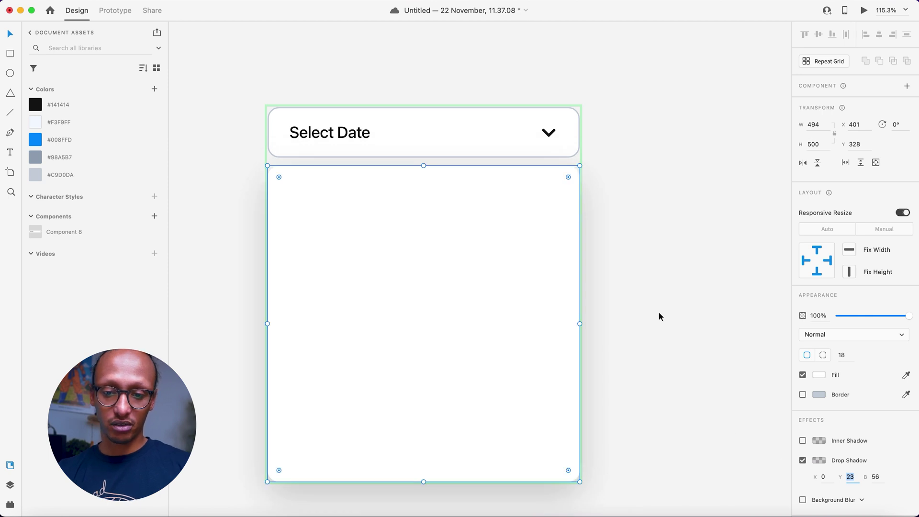
{"action": "left_click", "coordinate": [659, 317]}
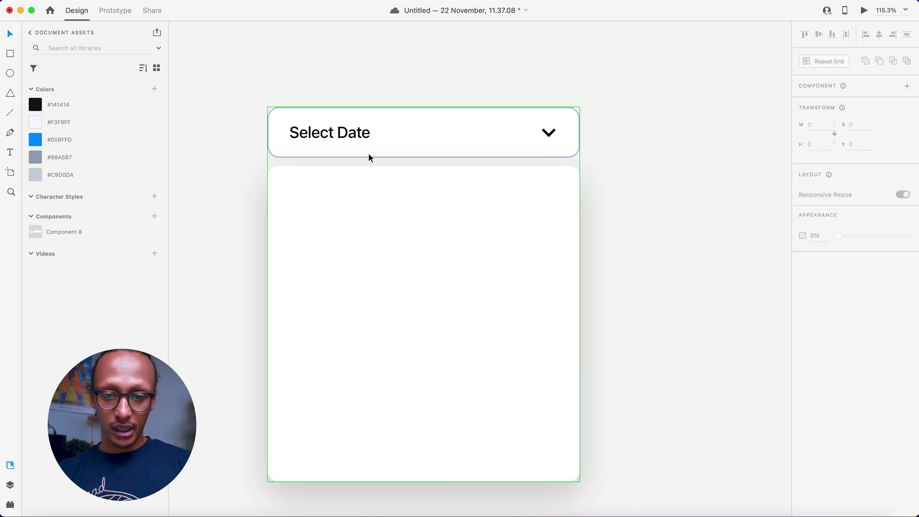
{"action": "left_click", "coordinate": [322, 137]}
Type a 'November 2021' heading on the white panel.
{"action": "double_click", "coordinate": [321, 134]}
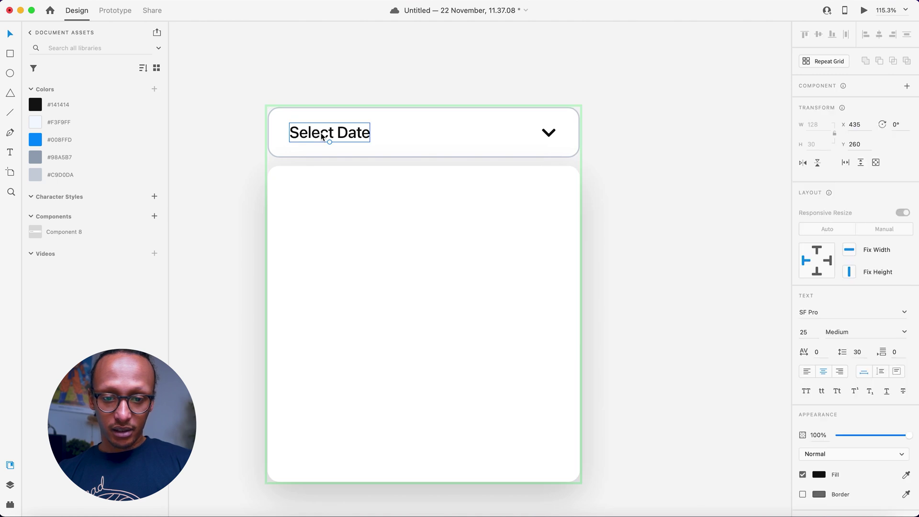
{"action": "left_click", "coordinate": [304, 194]}
{"action": "key", "text": "t"}
{"action": "left_click", "coordinate": [302, 197]}
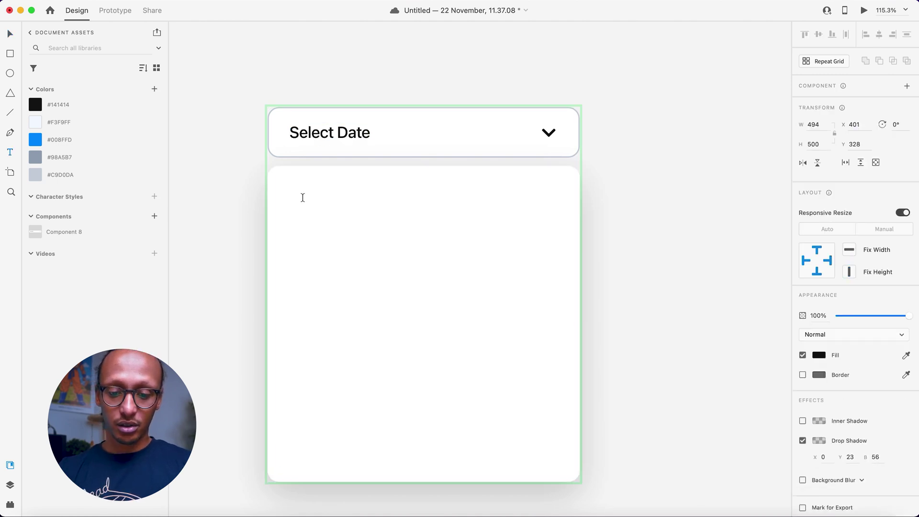
{"action": "type", "text": "November 2021"}
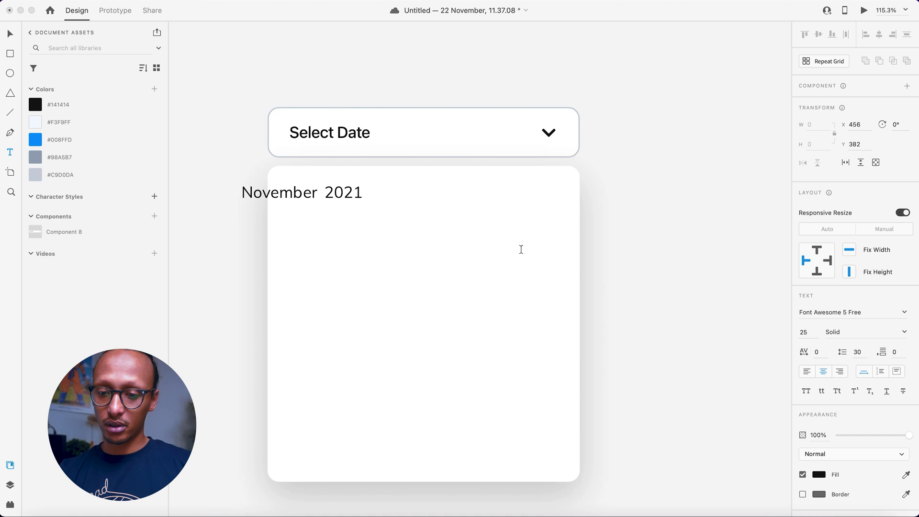
Set the heading's font to SF Pro at size 30.
{"action": "key", "text": "super+a"}
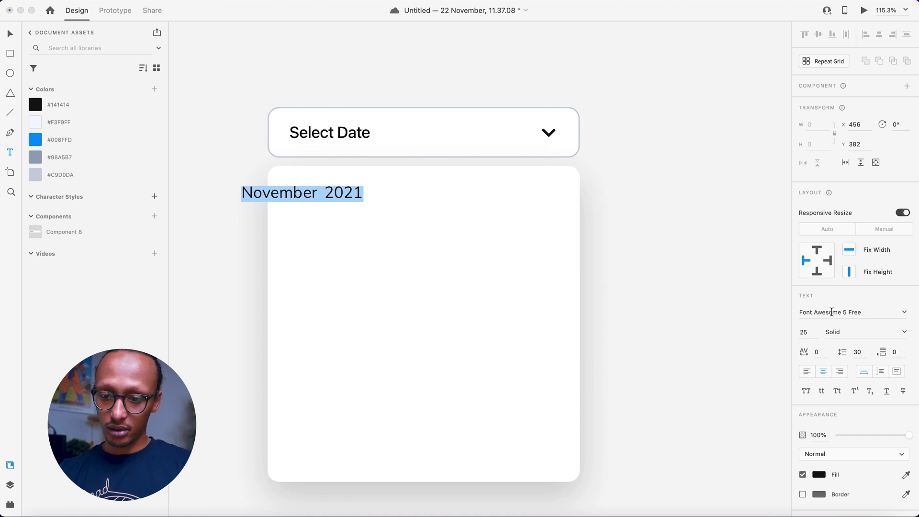
{"action": "left_click", "coordinate": [832, 312]}
{"action": "type", "text": "SF r"}
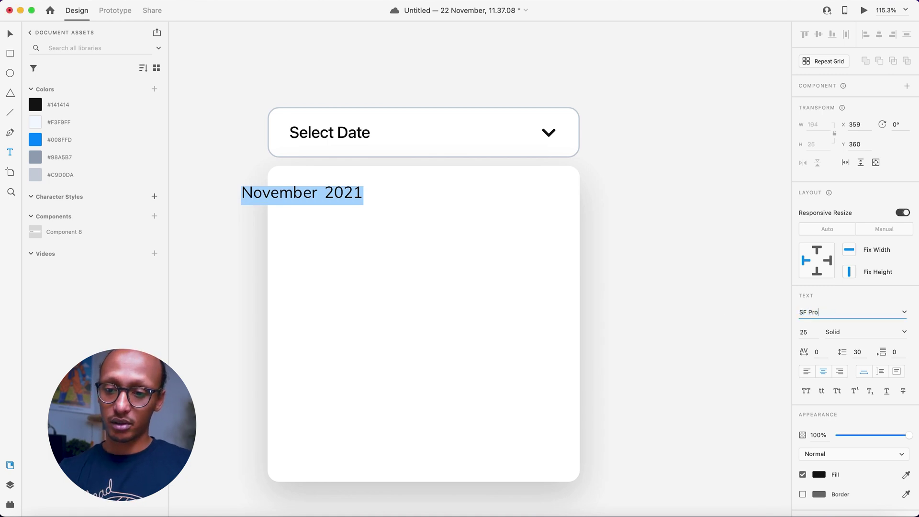
{"action": "key", "text": "Return"}
{"action": "key", "text": "Escape"}
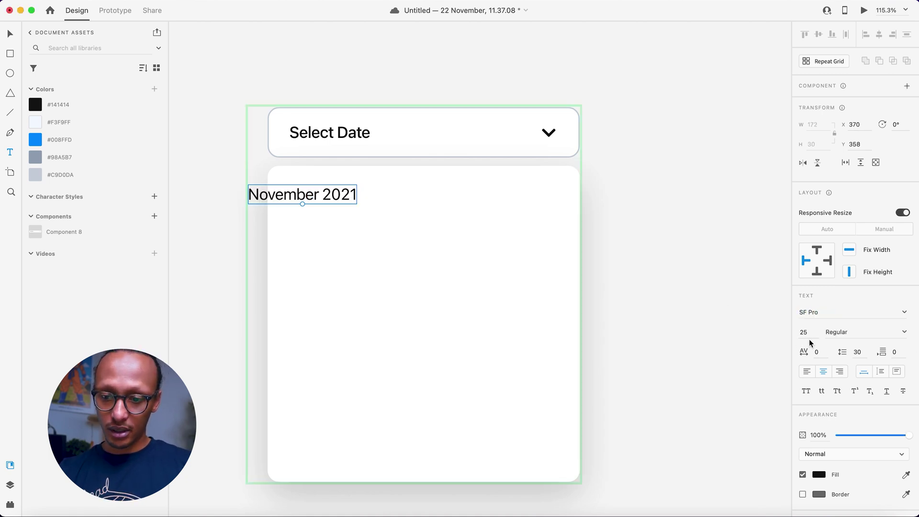
{"action": "type", "text": "30"}
{"action": "key", "text": "Return"}
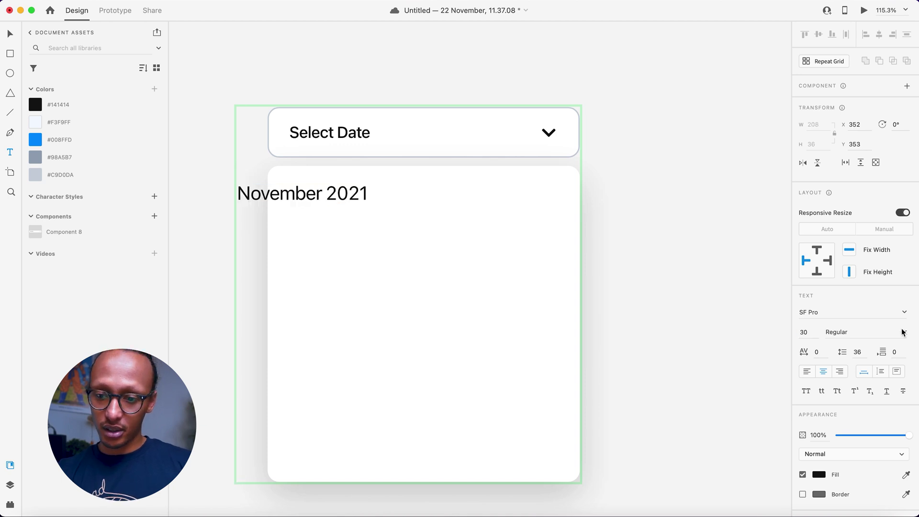
Make the heading Medium weight and drag a copy of it to the right.
{"action": "left_click", "coordinate": [902, 332]}
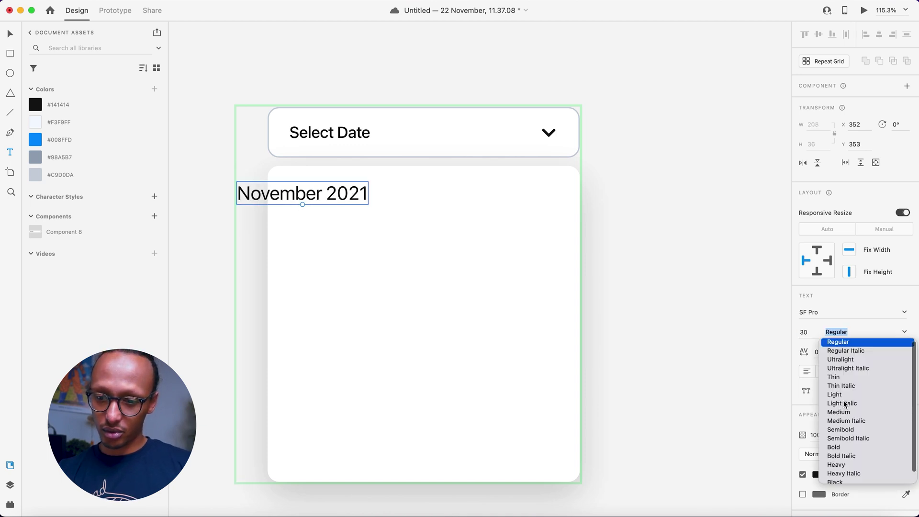
{"action": "left_click", "coordinate": [839, 411]}
{"action": "double_click", "coordinate": [319, 194]}
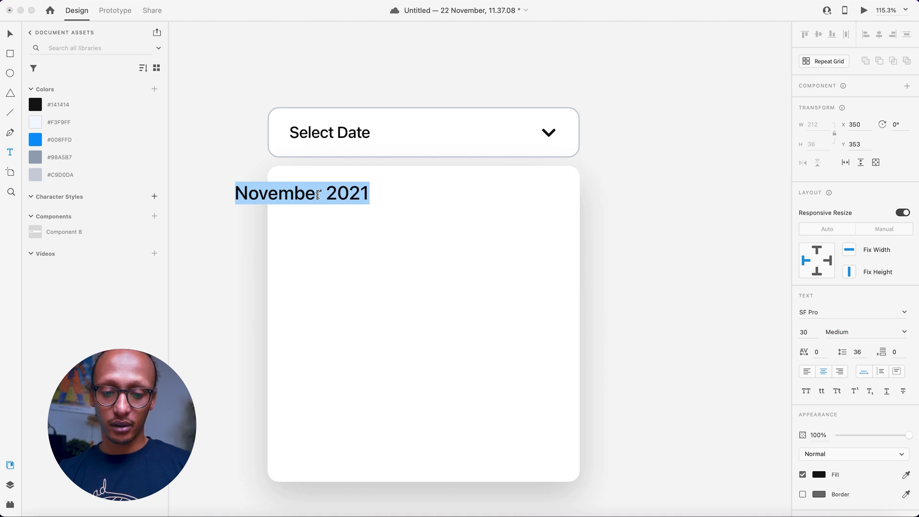
{"action": "key", "text": "Escape"}
{"action": "left_click_drag", "start_coordinate": [312, 193], "coordinate": [552, 212]}
Turn the copied heading into a Font Awesome 5 Free Solid 'chevron-right' icon.
{"action": "double_click", "coordinate": [552, 212]}
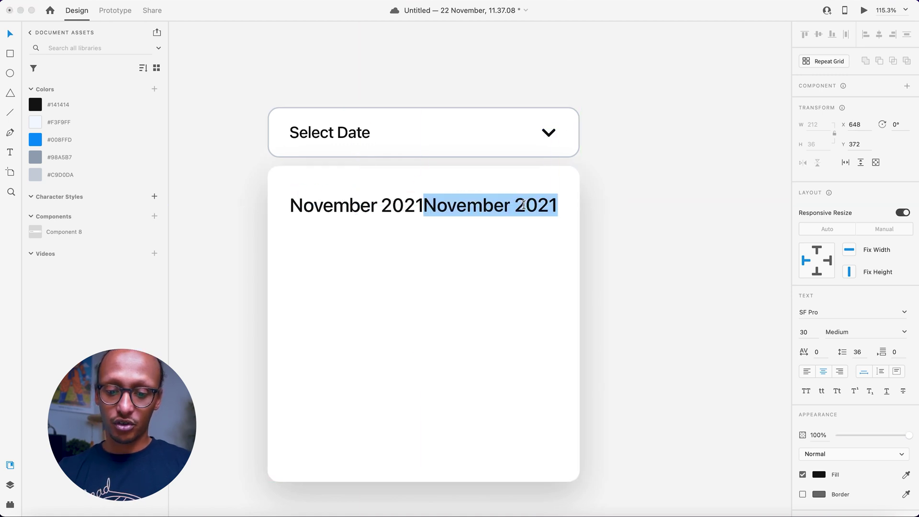
{"action": "type", "text": "chevron-right"}
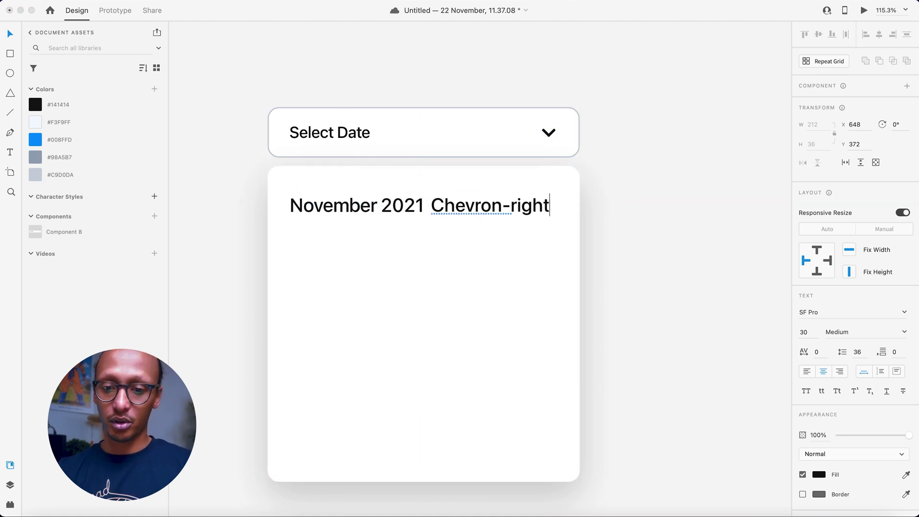
{"action": "key", "text": "Escape"}
{"action": "left_click", "coordinate": [823, 312]}
{"action": "type", "text": "font"}
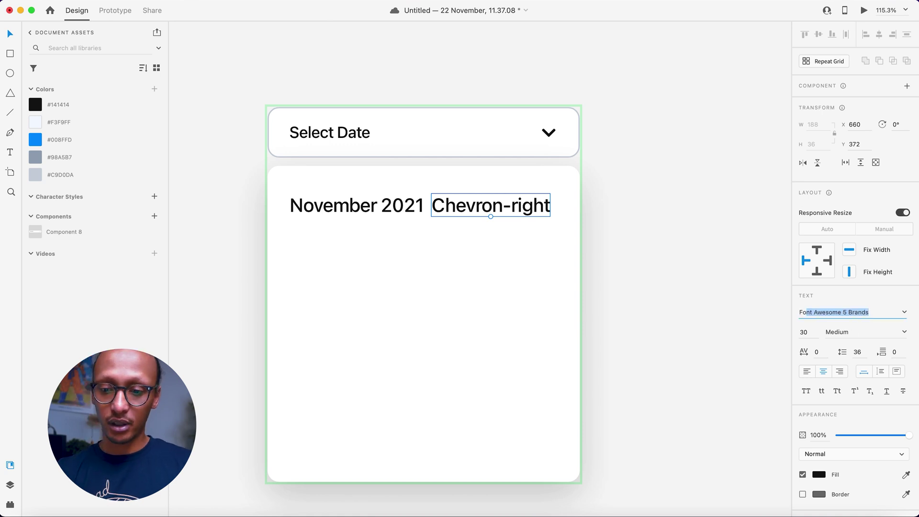
{"action": "key", "text": "Down"}
{"action": "key", "text": "Return"}
{"action": "left_click", "coordinate": [904, 333]}
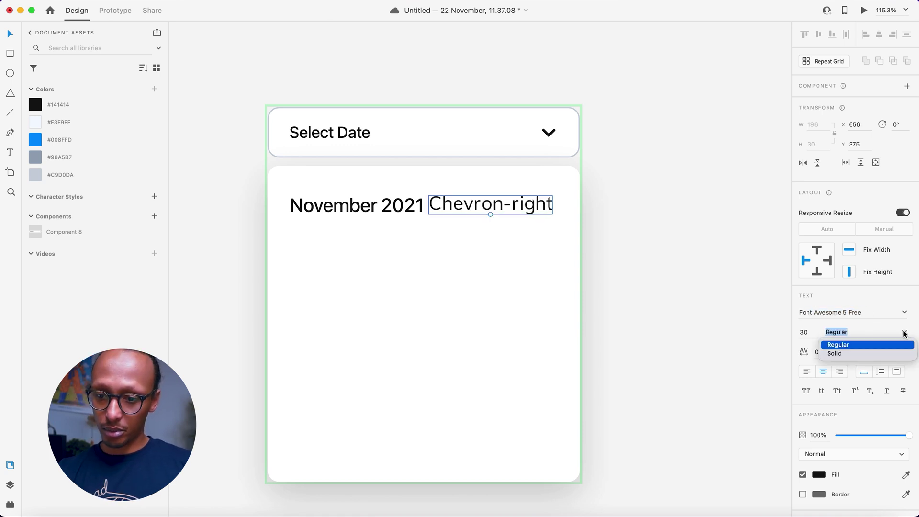
{"action": "left_click", "coordinate": [834, 354]}
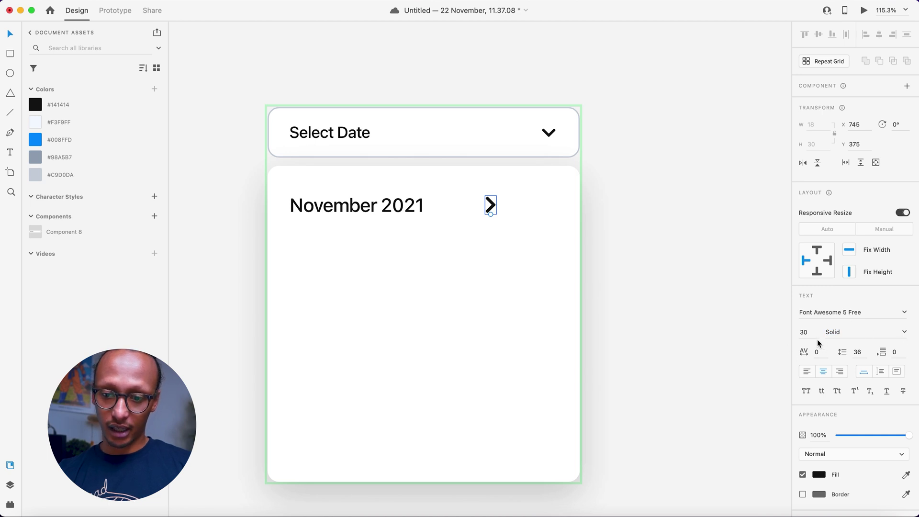
Shrink the chevron icon and drag a copy of it to the right.
{"action": "left_click", "coordinate": [804, 332]}
{"action": "type", "text": "20"}
{"action": "key", "text": "Return"}
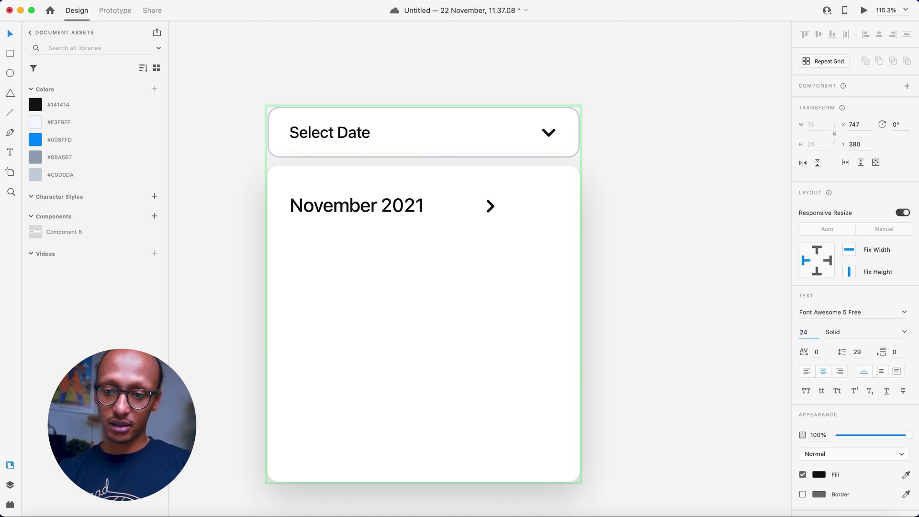
{"action": "key", "text": "Up"}
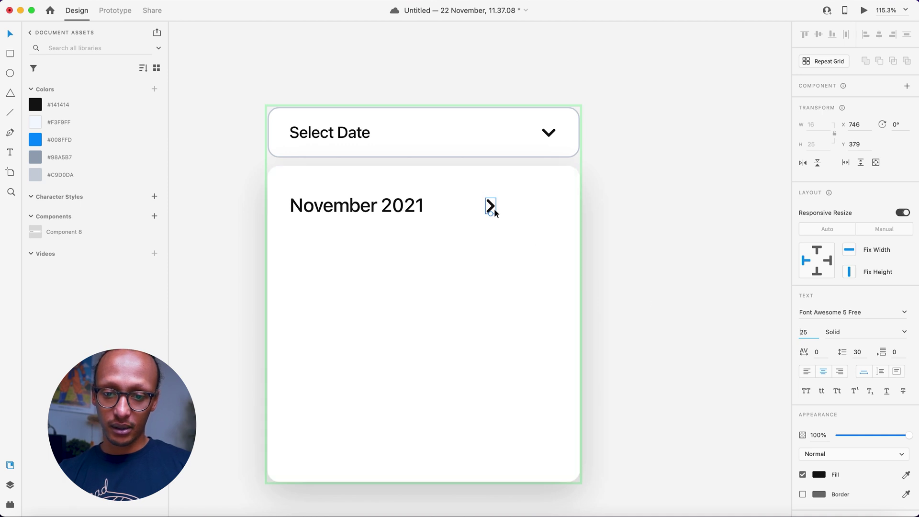
{"action": "left_click_drag", "start_coordinate": [492, 206], "coordinate": [521, 206]}
Change the copied chevron's glyph to 'chevron-left'.
{"action": "double_click", "coordinate": [521, 206]}
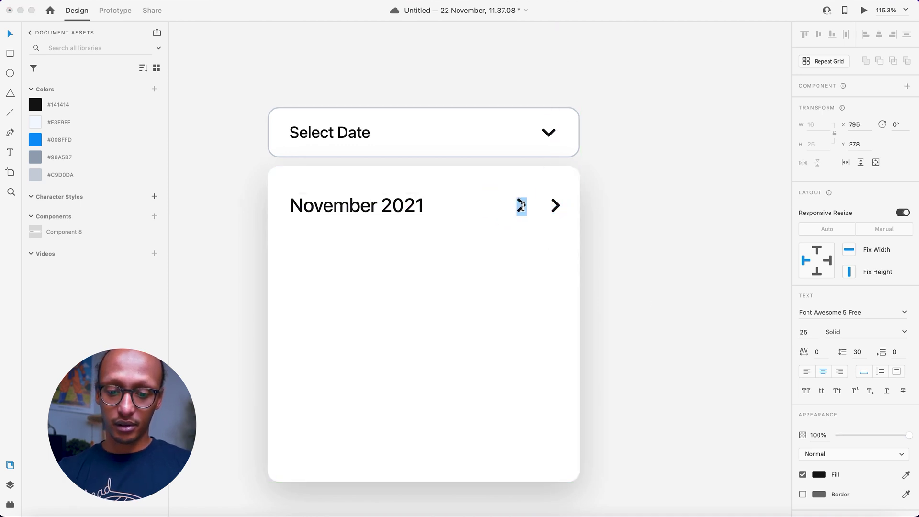
{"action": "type", "text": "chevron-left"}
{"action": "key", "text": "Escape"}
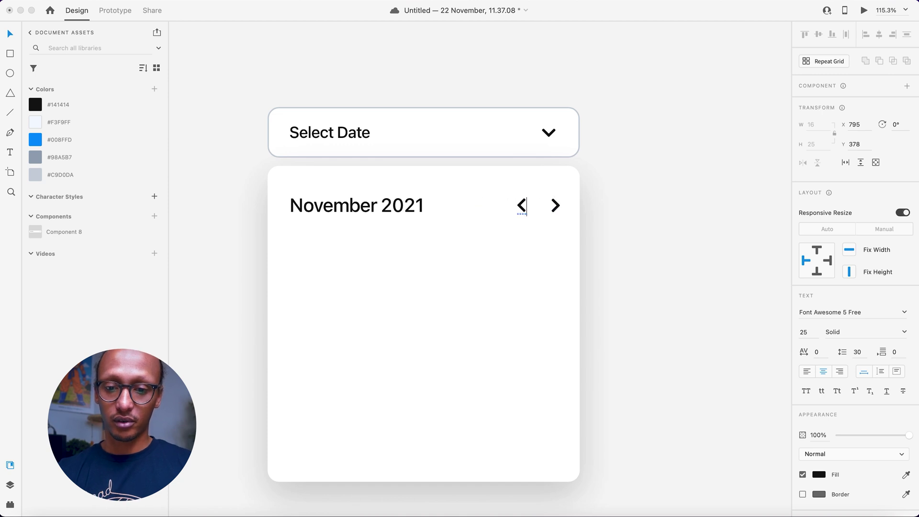
{"action": "left_click", "coordinate": [645, 223]}
Nudge the next-month arrow slightly left inside the component.
{"action": "left_click", "coordinate": [557, 208]}
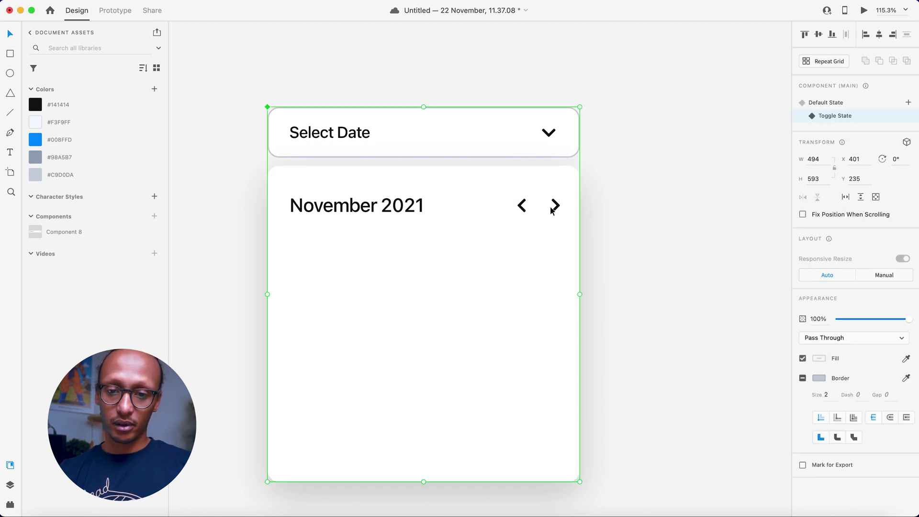
{"action": "double_click", "coordinate": [556, 207]}
{"action": "key", "text": "Left"}
{"action": "key", "text": "Left"}
{"action": "key", "text": "Left"}
{"action": "key", "text": "Left"}
{"action": "key", "text": "Left"}
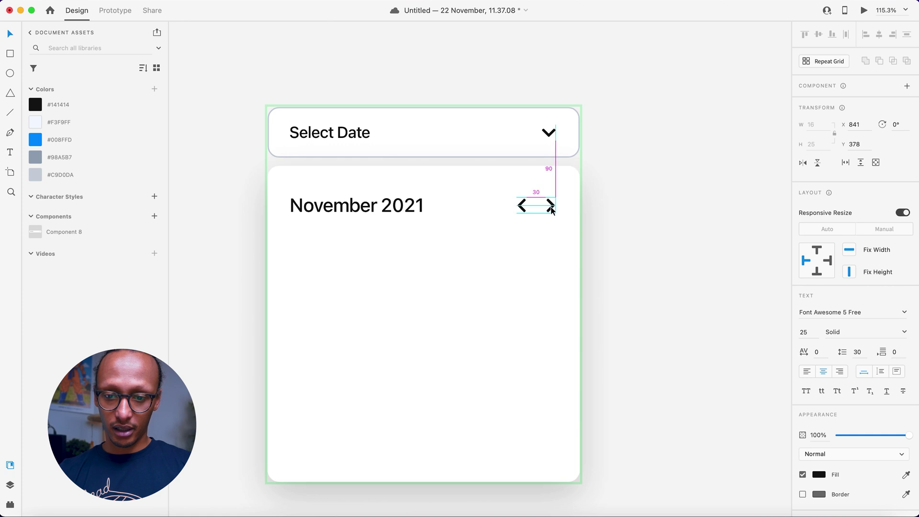
{"action": "key", "text": "Escape"}
{"action": "scroll", "coordinate": [367, 263], "scroll_direction": "down", "scroll_amount": 4}
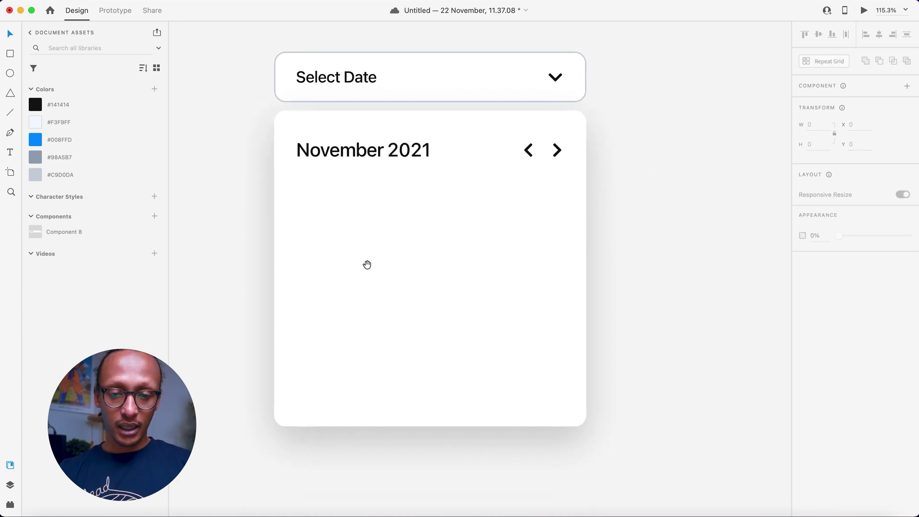
Duplicate the November 2021 title below itself as an 'M' at size 20, aligned under November.
{"action": "double_click", "coordinate": [359, 151]}
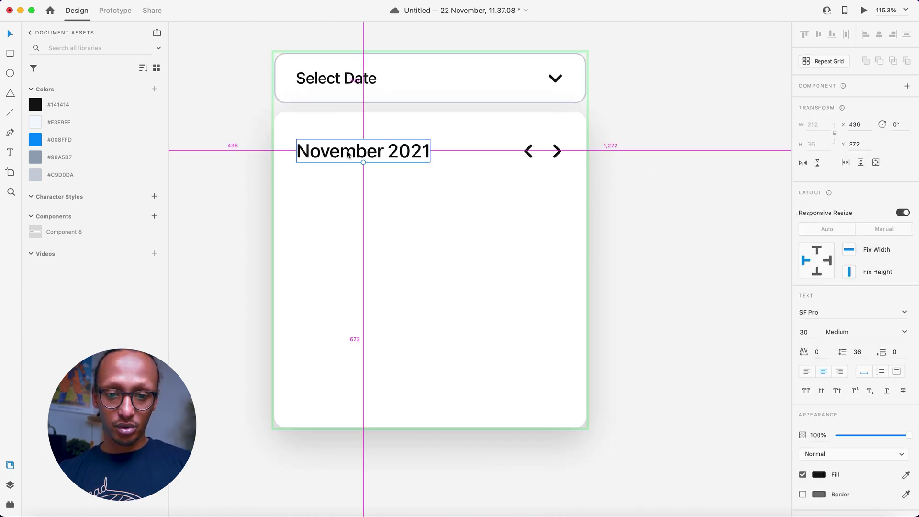
{"action": "left_click_drag", "start_coordinate": [348, 153], "coordinate": [348, 196]}
{"action": "double_click", "coordinate": [348, 191]}
{"action": "type", "text": "M"}
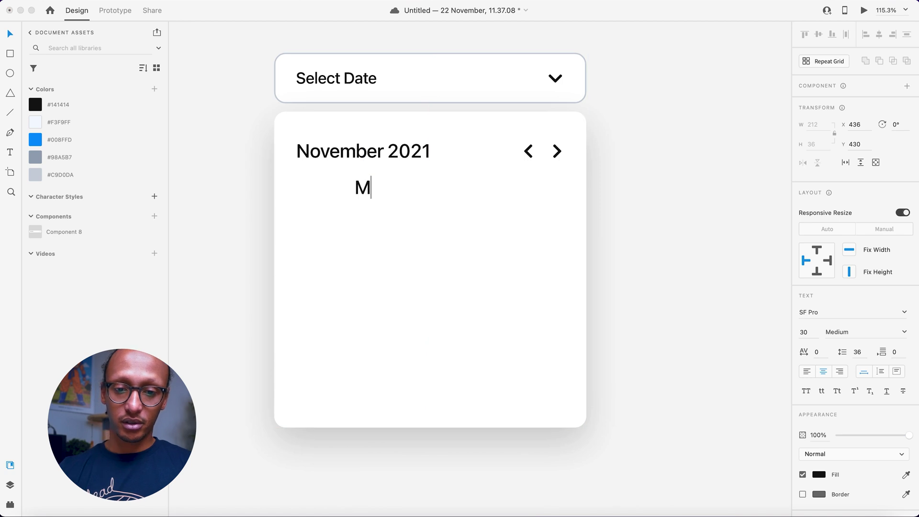
{"action": "key", "text": "super+a"}
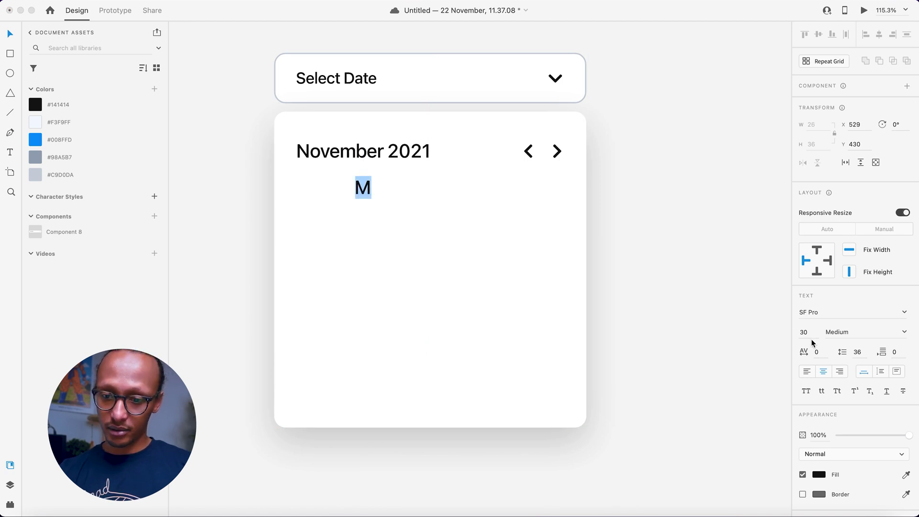
{"action": "key", "text": "Escape"}
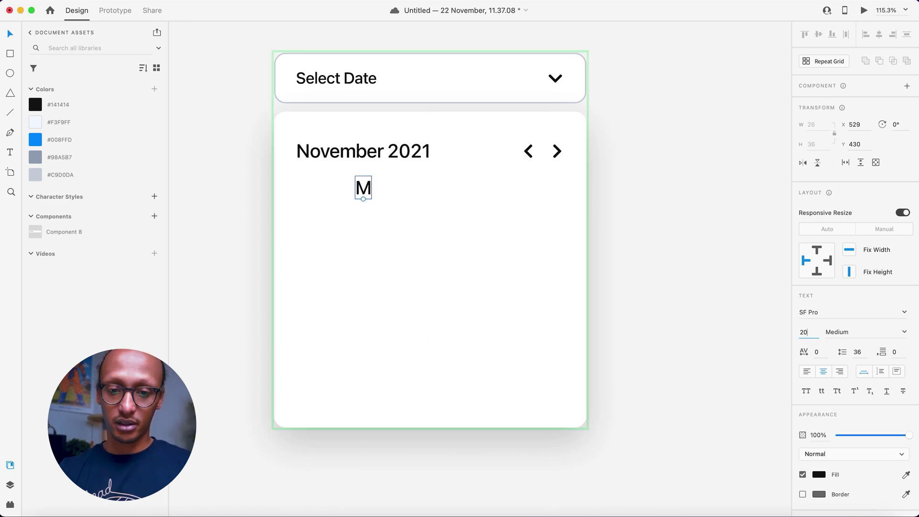
{"action": "type", "text": "20"}
{"action": "key", "text": "Return"}
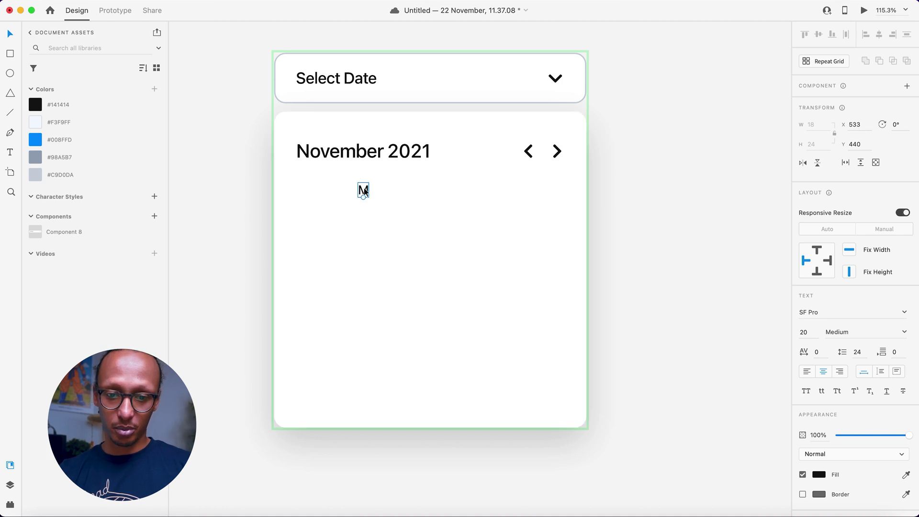
{"action": "left_click_drag", "start_coordinate": [364, 190], "coordinate": [303, 198]}
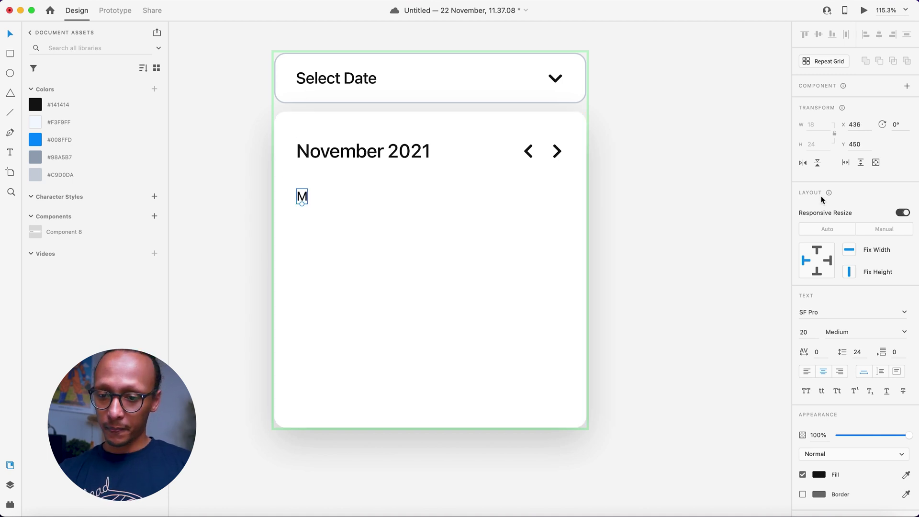
Repeat the M into a 7-column Repeat Grid with wider gaps between letters.
{"action": "left_click", "coordinate": [830, 62]}
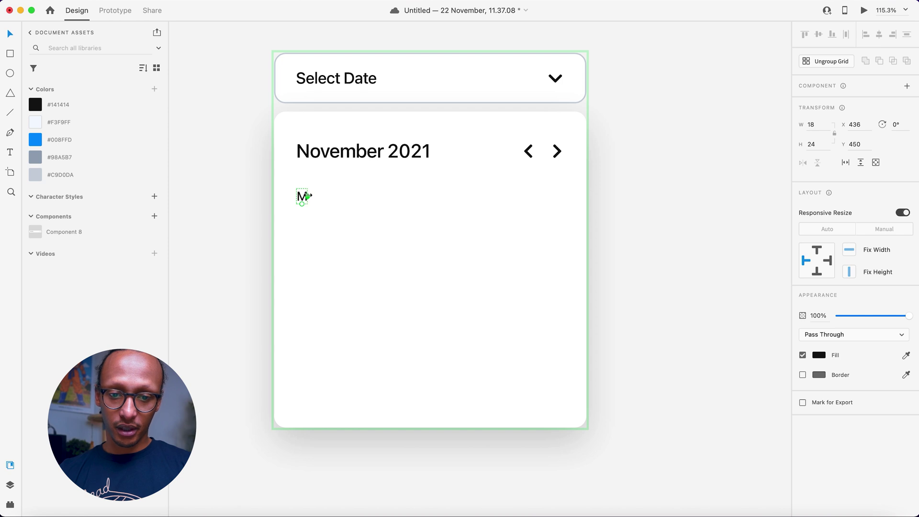
{"action": "left_click_drag", "start_coordinate": [309, 196], "coordinate": [454, 206]}
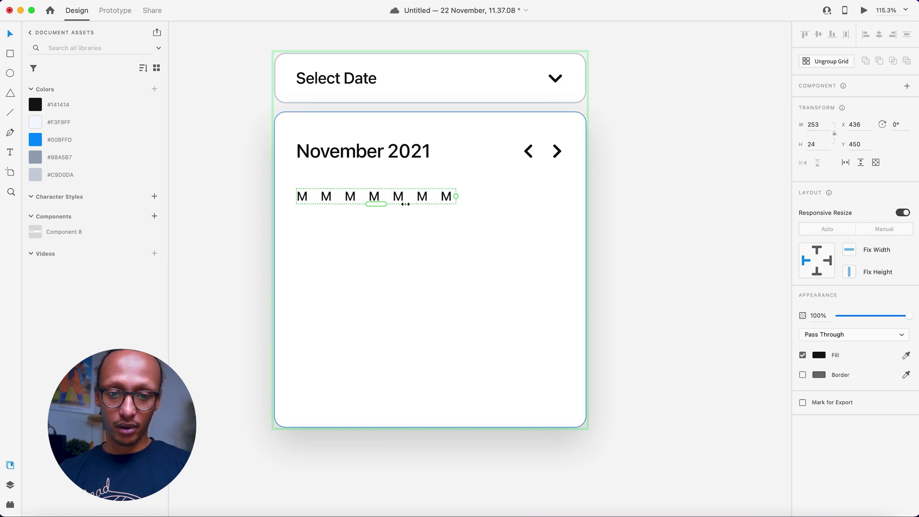
{"action": "left_click_drag", "start_coordinate": [335, 197], "coordinate": [368, 197]}
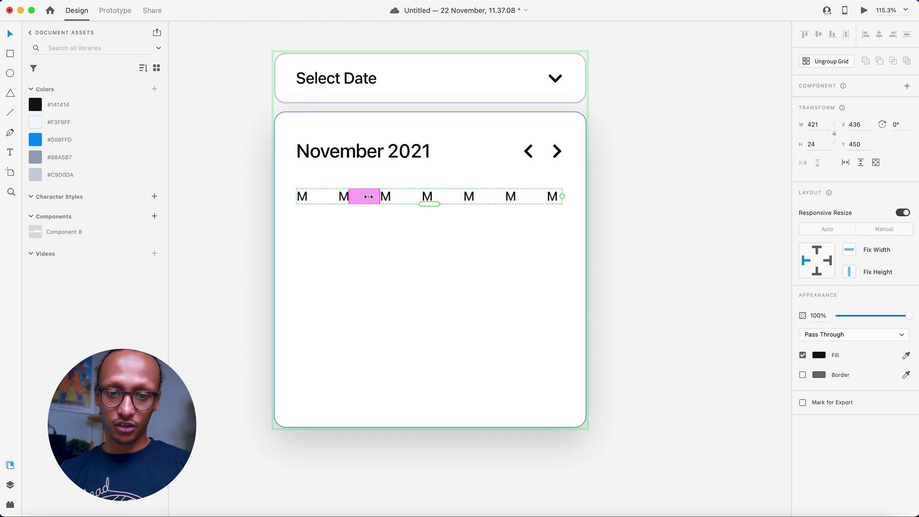
Retype the repeated letters so the row reads M T W T F S S.
{"action": "double_click", "coordinate": [344, 197]}
{"action": "type", "text": "T"}
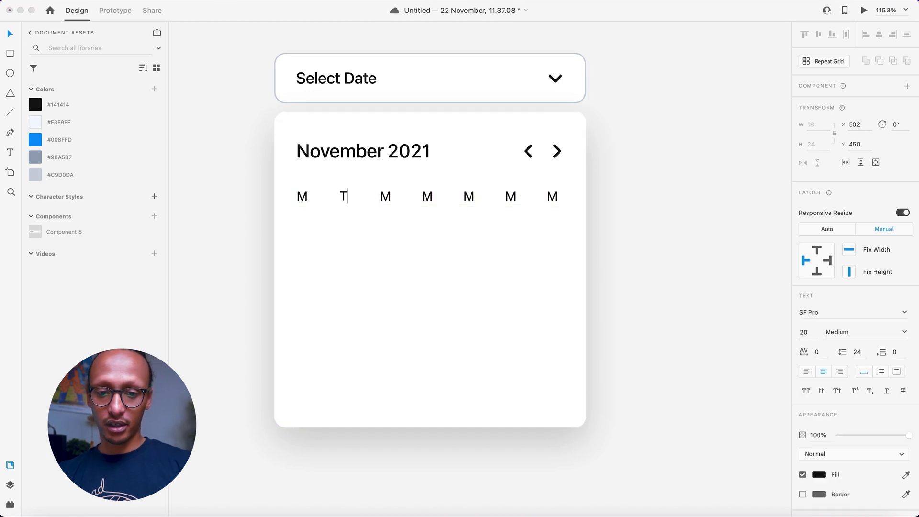
{"action": "double_click", "coordinate": [386, 197]}
{"action": "key", "text": "Return"}
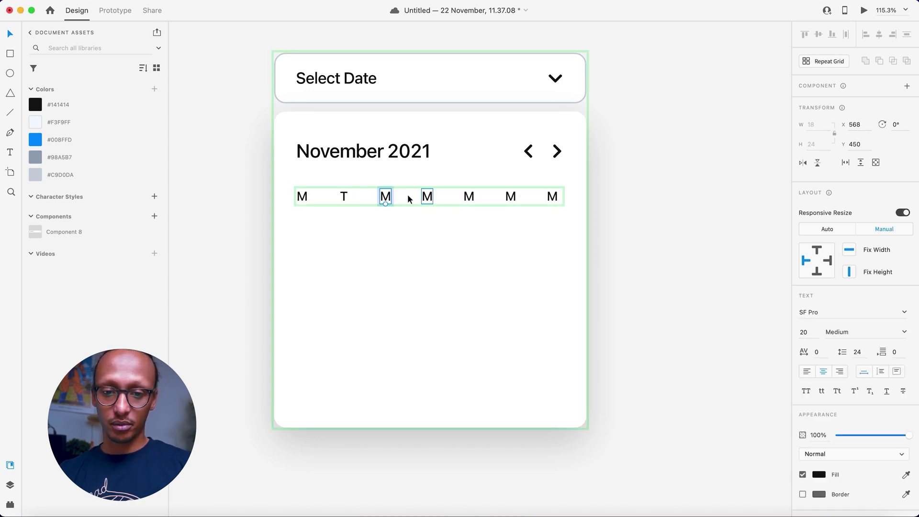
{"action": "type", "text": "W"}
{"action": "double_click", "coordinate": [428, 197]}
{"action": "key", "text": "Return"}
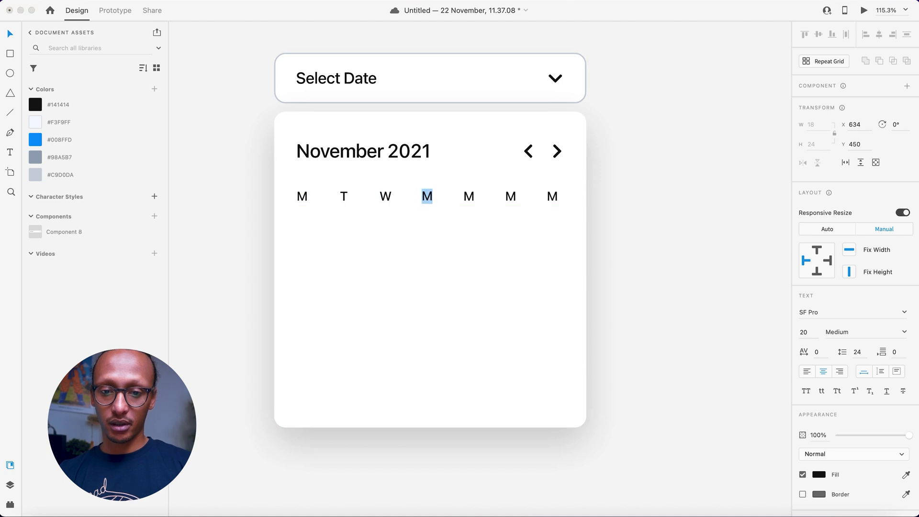
{"action": "type", "text": "T"}
{"action": "double_click", "coordinate": [468, 197]}
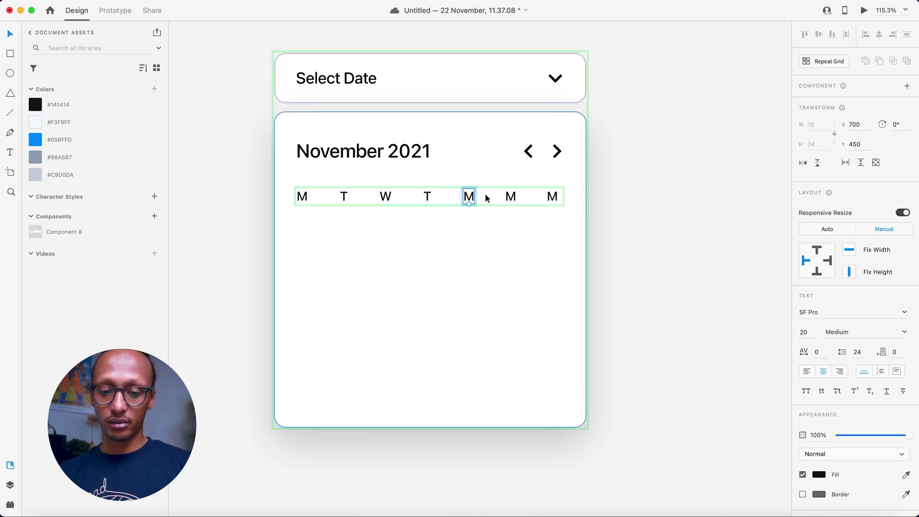
{"action": "key", "text": "Return"}
{"action": "type", "text": "F"}
{"action": "double_click", "coordinate": [511, 197]}
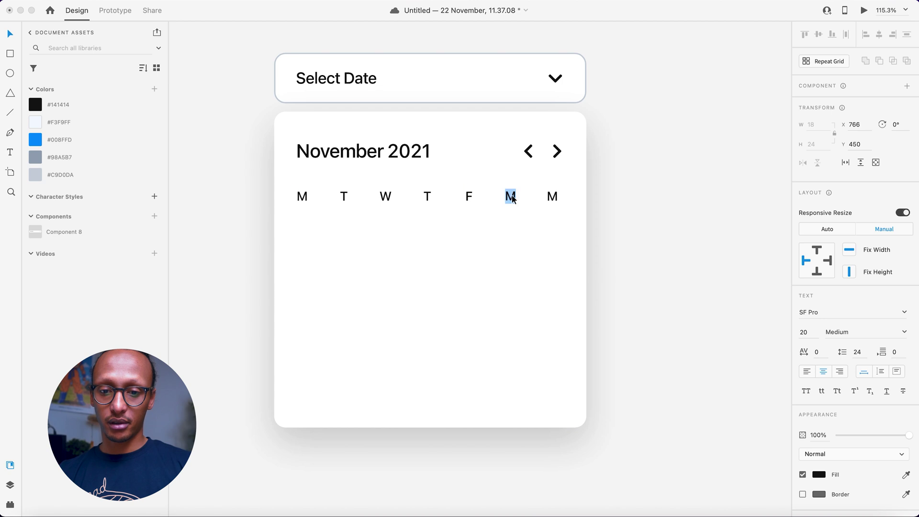
{"action": "key", "text": "Return"}
{"action": "type", "text": "S"}
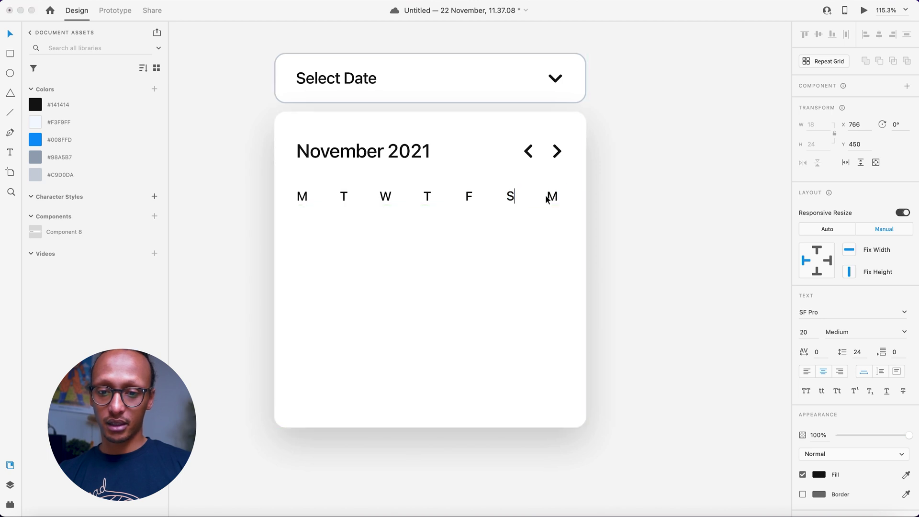
{"action": "double_click", "coordinate": [552, 197]}
{"action": "key", "text": "Return"}
{"action": "type", "text": "S"}
{"action": "key", "text": "Escape"}
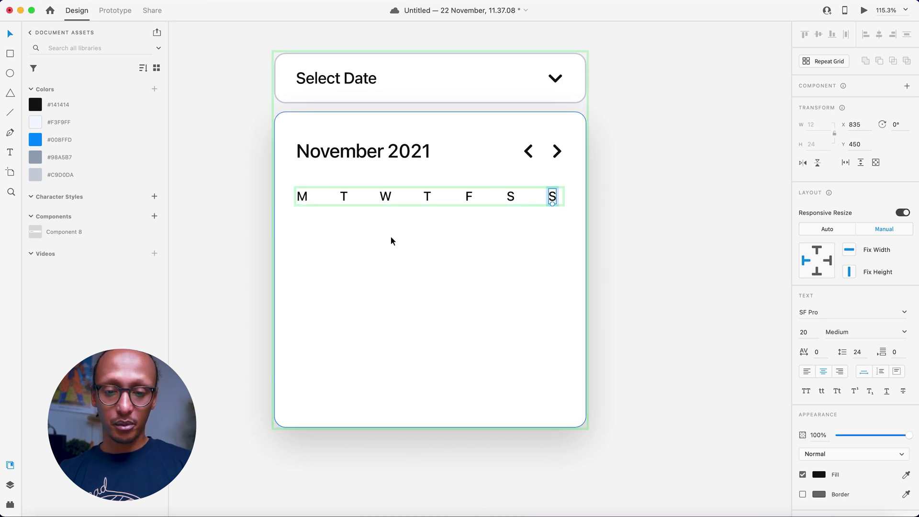
{"action": "key", "text": "Escape"}
{"action": "left_click", "coordinate": [215, 223]}
{"action": "left_click", "coordinate": [305, 197]}
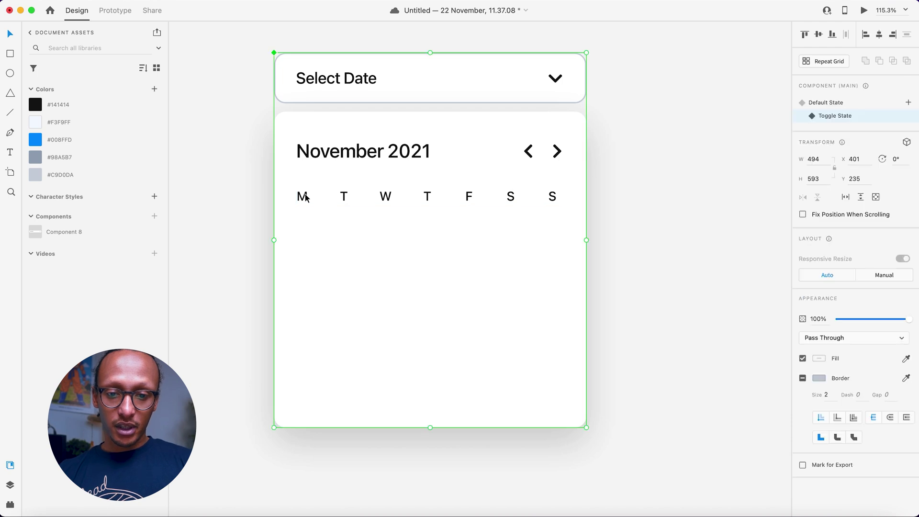
{"action": "left_click", "coordinate": [214, 194]}
{"action": "scroll", "coordinate": [214, 195], "scroll_direction": "down", "scroll_amount": 3}
Create a '31' text label left of the calendar card at font size 18.
{"action": "scroll", "coordinate": [274, 203], "scroll_direction": "left", "scroll_amount": 5}
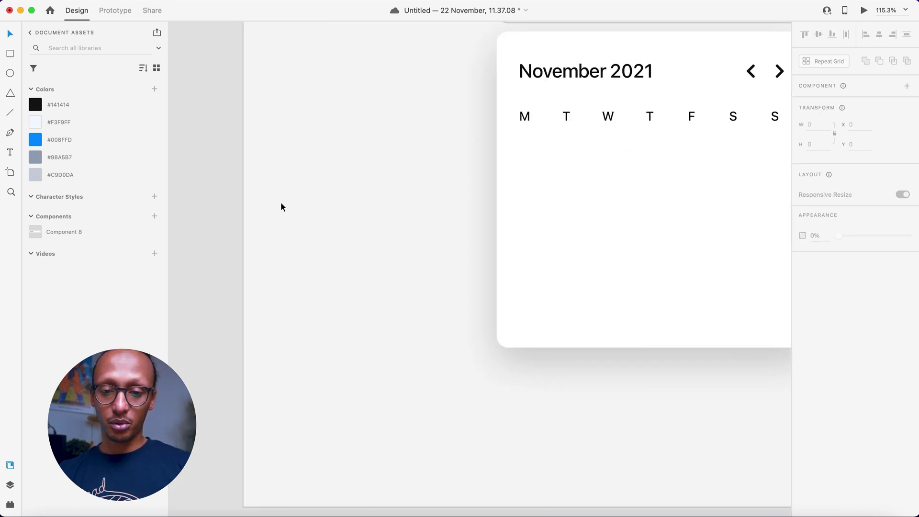
{"action": "scroll", "coordinate": [281, 204], "scroll_direction": "up", "scroll_amount": 5}
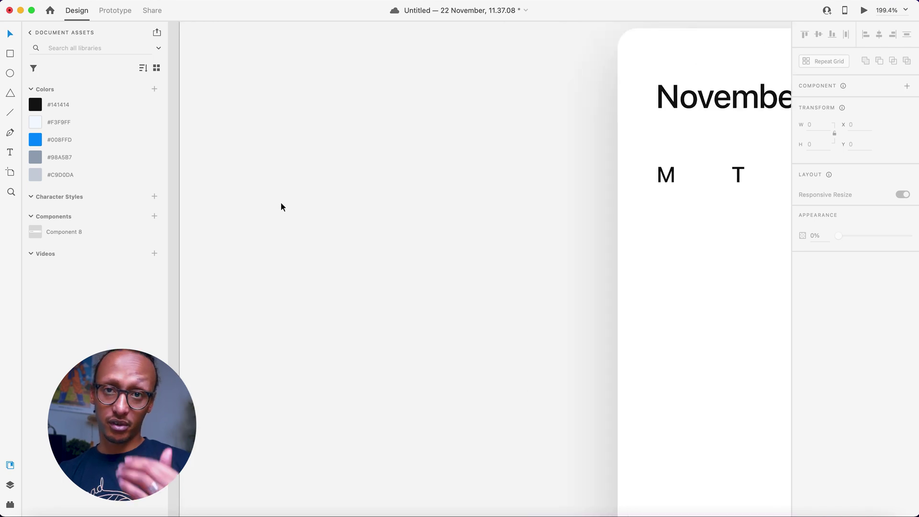
{"action": "left_click", "coordinate": [11, 75]}
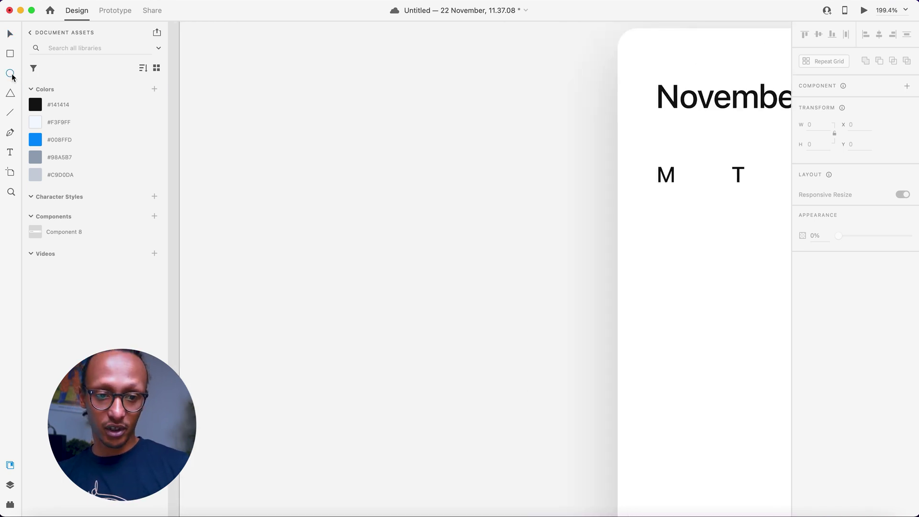
{"action": "left_click_drag", "start_coordinate": [300, 178], "coordinate": [338, 209]}
{"action": "key", "text": "super+z"}
{"action": "left_click", "coordinate": [294, 192]}
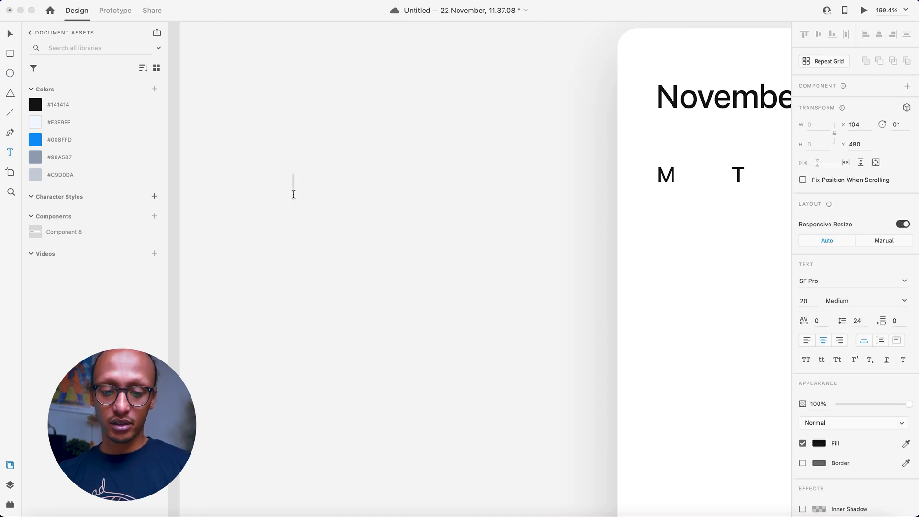
{"action": "type", "text": "31"}
{"action": "key", "text": "super+a"}
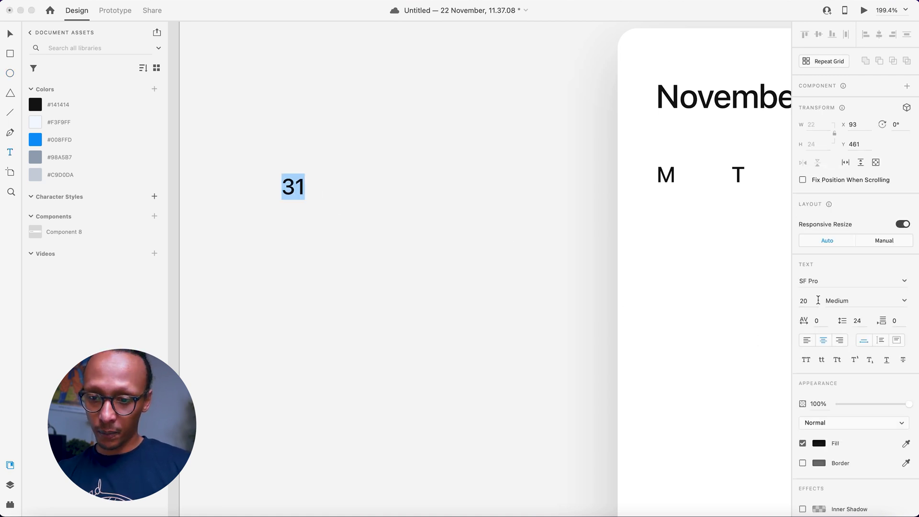
{"action": "left_click", "coordinate": [808, 306]}
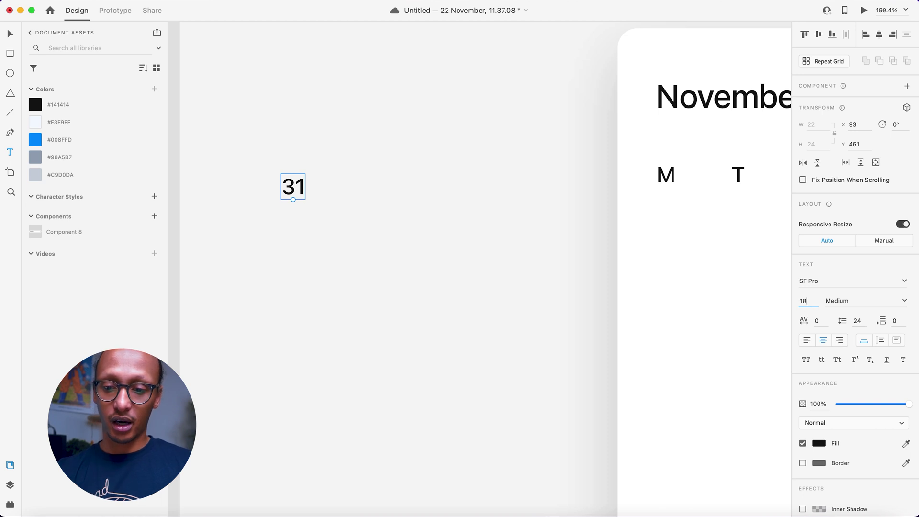
{"action": "key", "text": "Return"}
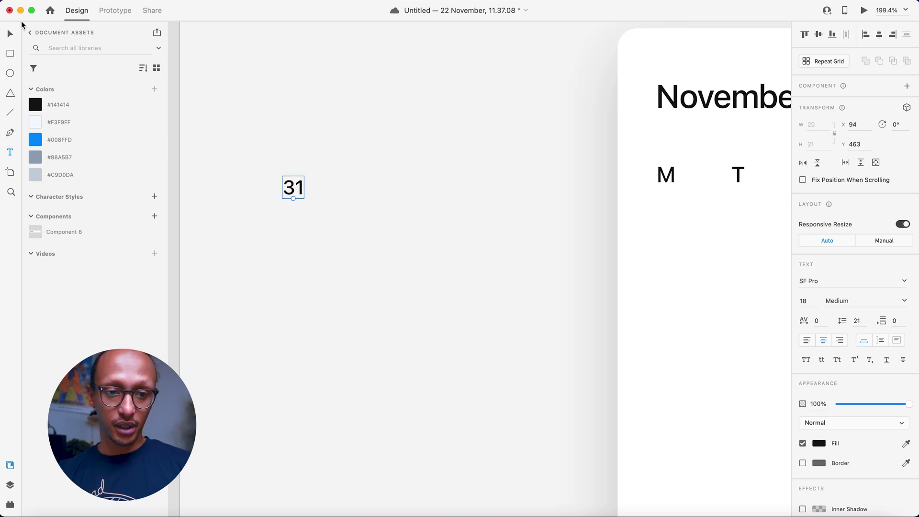
Copy the 31 beside itself in light grey #C9D0DA, then duplicate the grey 31 further right.
{"action": "key", "text": "v"}
{"action": "left_click_drag", "start_coordinate": [286, 185], "coordinate": [312, 196]}
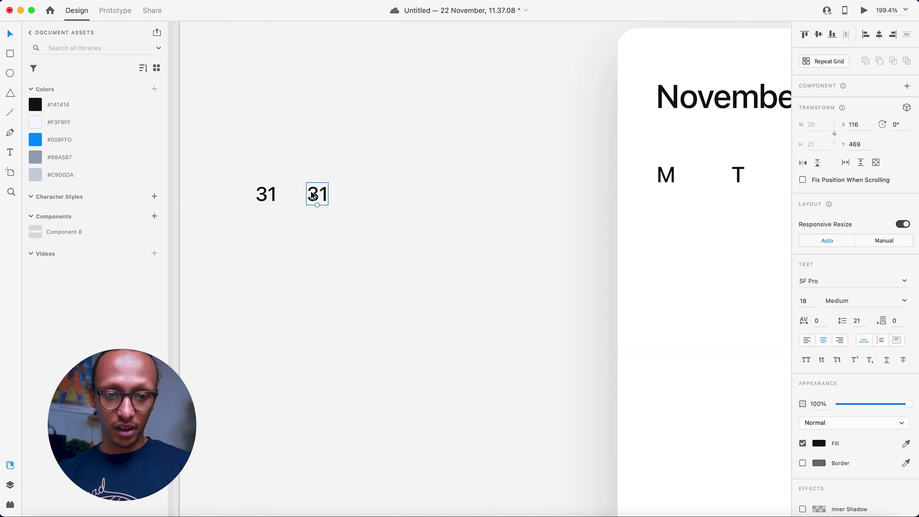
{"action": "left_click", "coordinate": [71, 175]}
{"action": "left_click", "coordinate": [293, 171]}
{"action": "left_click_drag", "start_coordinate": [312, 193], "coordinate": [377, 197], "text": "alt"}
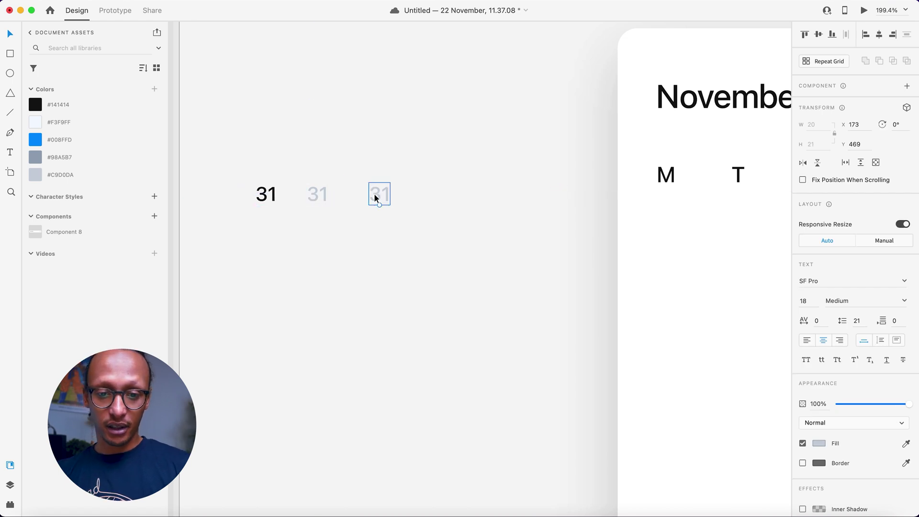
Put a borderless #F3F9FF circle behind the third 31 and colour its numeral #008FFD.
{"action": "left_click", "coordinate": [10, 73]}
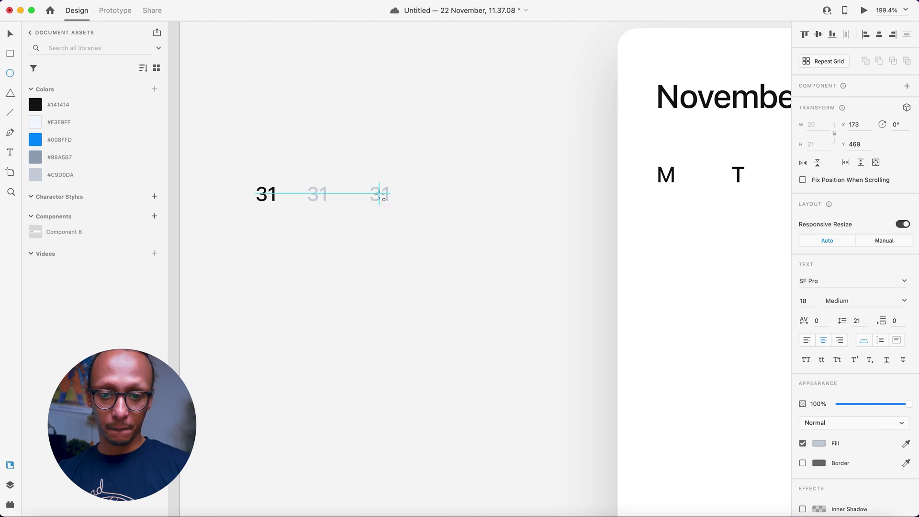
{"action": "mouse_move", "coordinate": [380, 195]}
{"action": "left_mouse_down", "text": "alt+shift"}
{"action": "mouse_move", "coordinate": [414, 220]}
{"action": "mouse_move", "coordinate": [404, 215]}
{"action": "left_mouse_up", "text": "alt+shift"}
{"action": "key", "text": "super+bracketleft"}
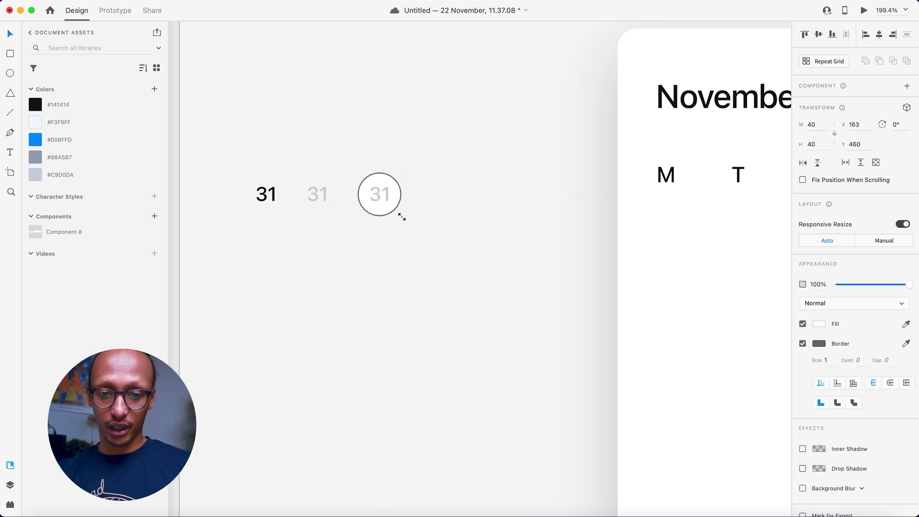
{"action": "left_click", "coordinate": [803, 344]}
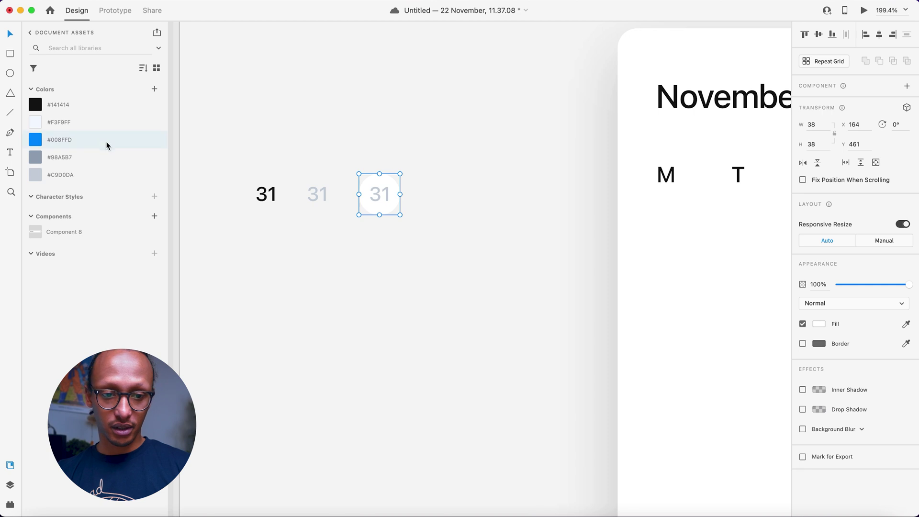
{"action": "left_click", "coordinate": [71, 124]}
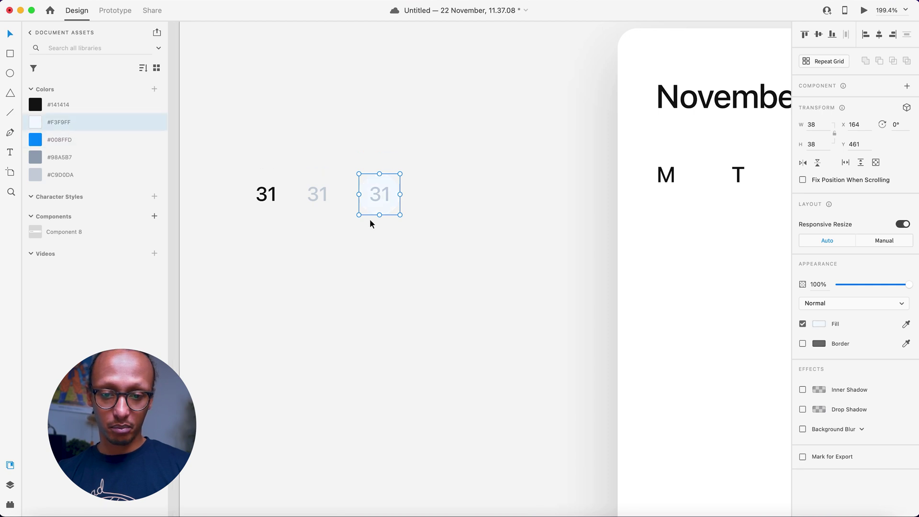
{"action": "left_click", "coordinate": [378, 194]}
{"action": "left_click", "coordinate": [53, 139]}
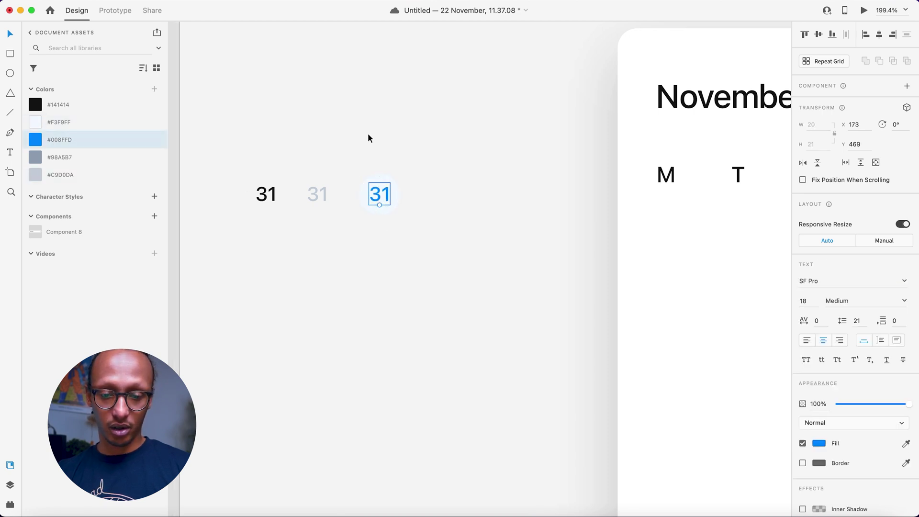
Duplicate it right as a solid #008FFD circle with a #F3F9FF numeral, plus a circle copy below.
{"action": "left_click_drag", "start_coordinate": [404, 231], "coordinate": [442, 194]}
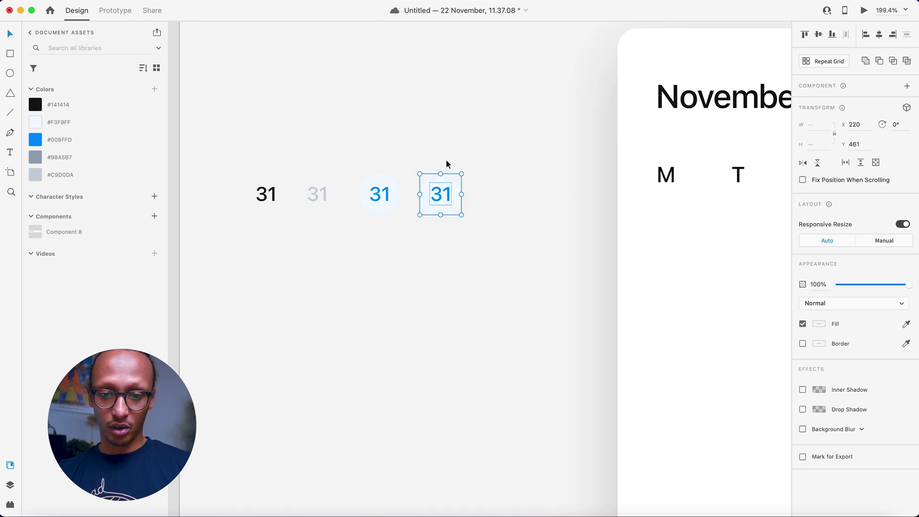
{"action": "double_click", "coordinate": [439, 192]}
{"action": "left_click", "coordinate": [446, 180]}
{"action": "left_click", "coordinate": [52, 140]}
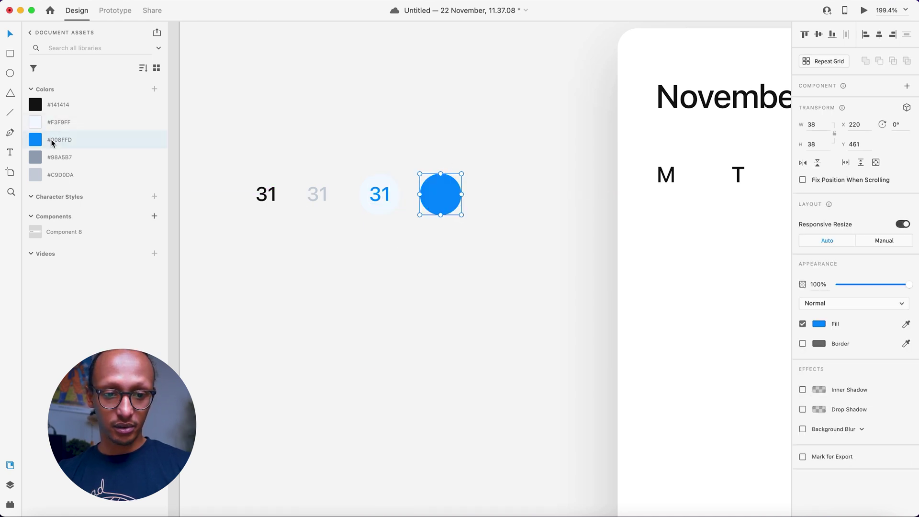
{"action": "left_click", "coordinate": [432, 203]}
{"action": "left_click", "coordinate": [71, 124]}
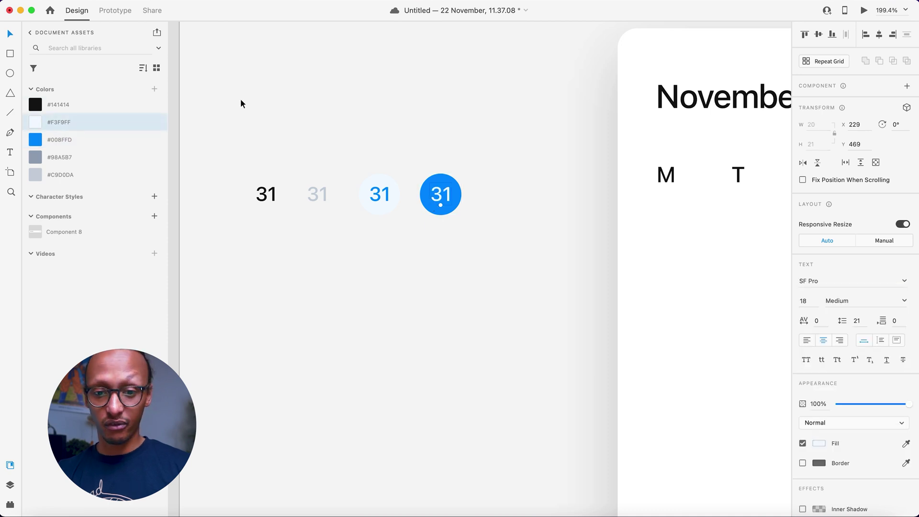
{"action": "left_click", "coordinate": [387, 128]}
{"action": "left_click_drag", "start_coordinate": [450, 185], "coordinate": [455, 254]}
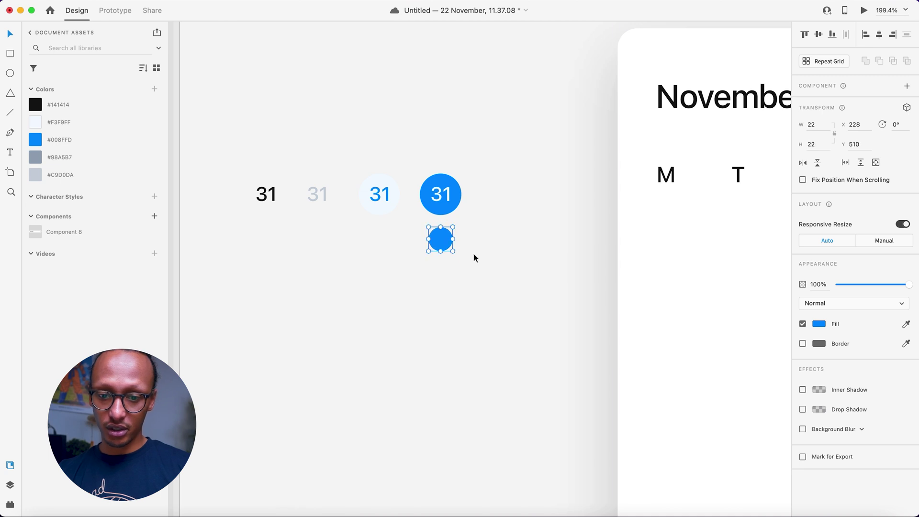
Give the small circle an Object Blur of 9 and tuck it behind the blue 31 as a glow.
{"action": "left_click", "coordinate": [803, 429]}
{"action": "left_click", "coordinate": [834, 429]}
{"action": "left_click", "coordinate": [827, 439]}
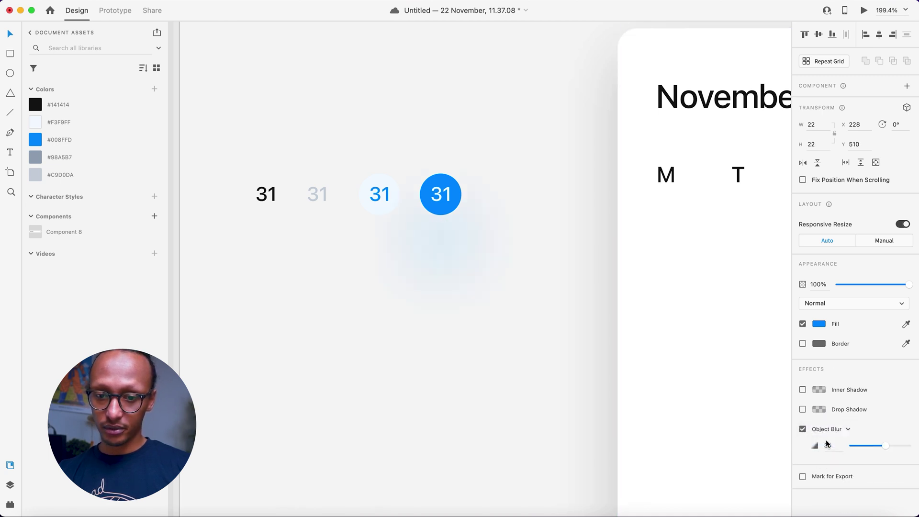
{"action": "left_click_drag", "start_coordinate": [872, 446], "coordinate": [862, 446]}
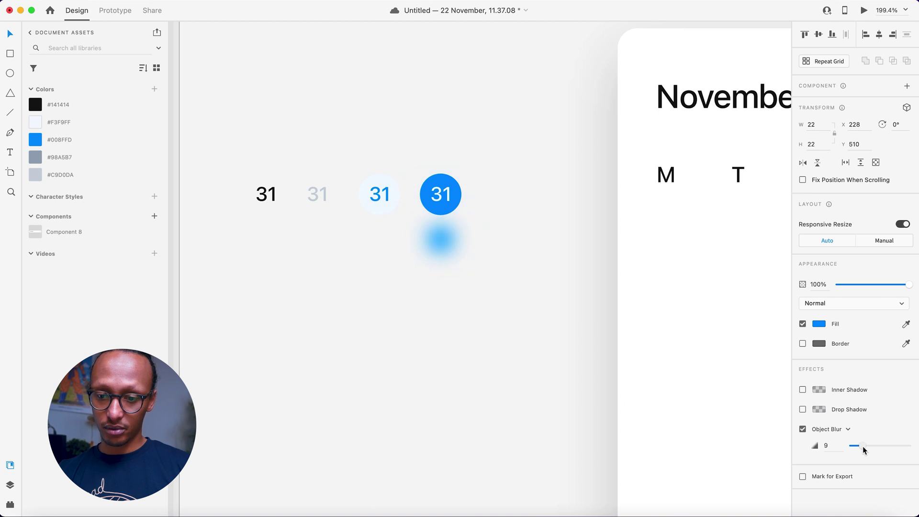
{"action": "left_click_drag", "start_coordinate": [438, 239], "coordinate": [439, 203]}
{"action": "left_click", "coordinate": [429, 239]}
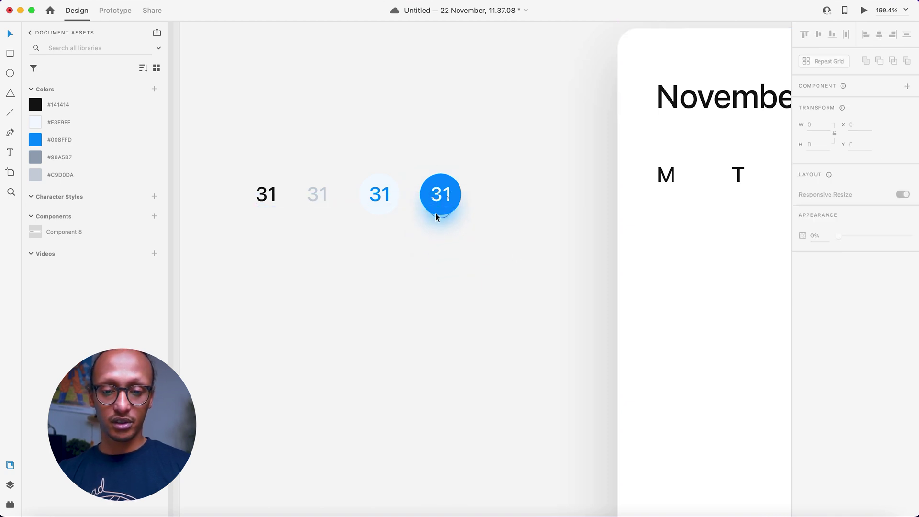
Duplicate the glowing blue 31 circle group down and to the left.
{"action": "left_click_drag", "start_coordinate": [455, 244], "coordinate": [334, 121]}
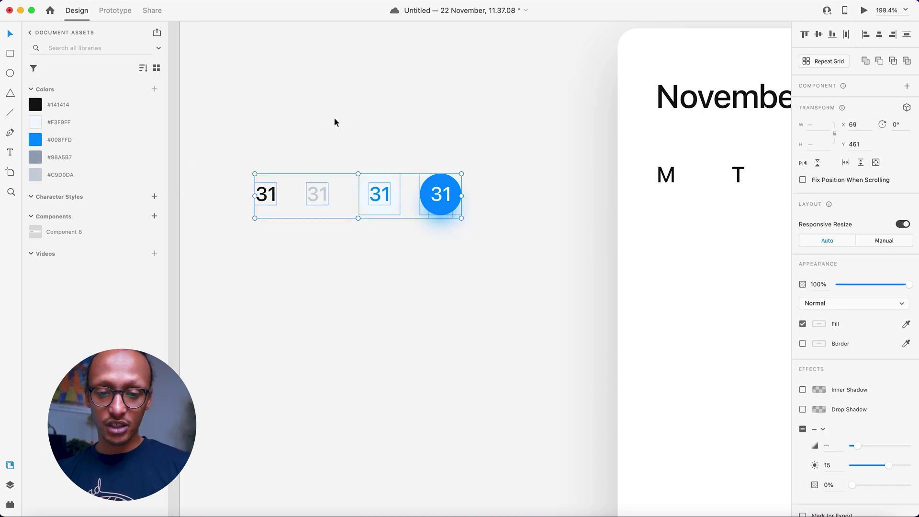
{"action": "left_click", "coordinate": [454, 147]}
{"action": "left_click_drag", "start_coordinate": [498, 249], "coordinate": [285, 113]}
{"action": "left_click", "coordinate": [302, 99]}
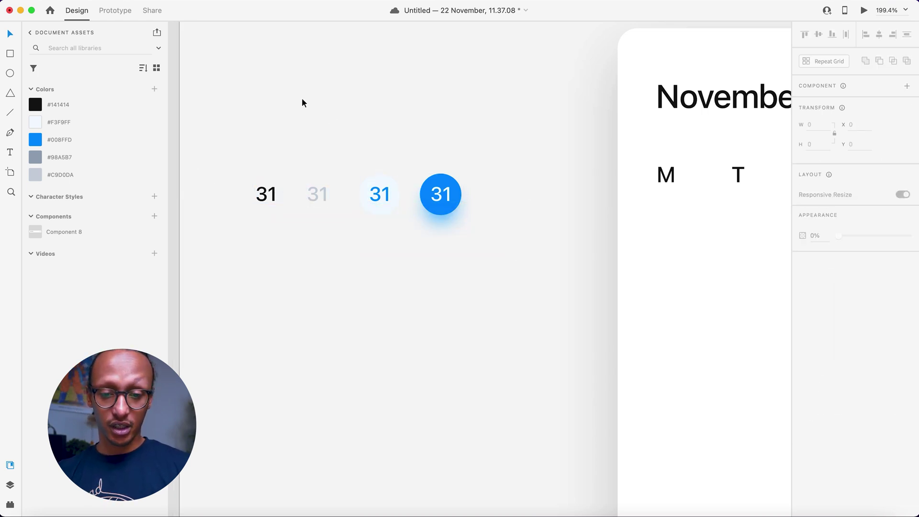
{"action": "left_click", "coordinate": [454, 195]}
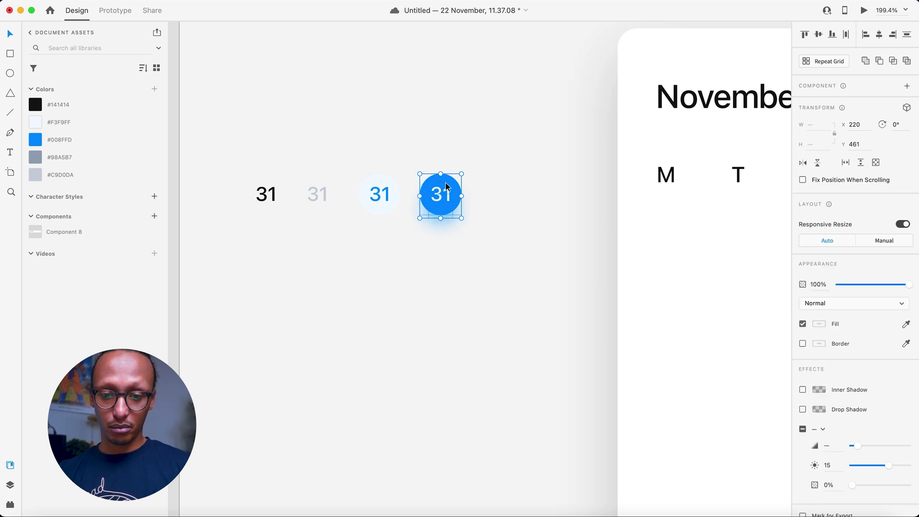
{"action": "left_click_drag", "start_coordinate": [446, 186], "coordinate": [374, 287]}
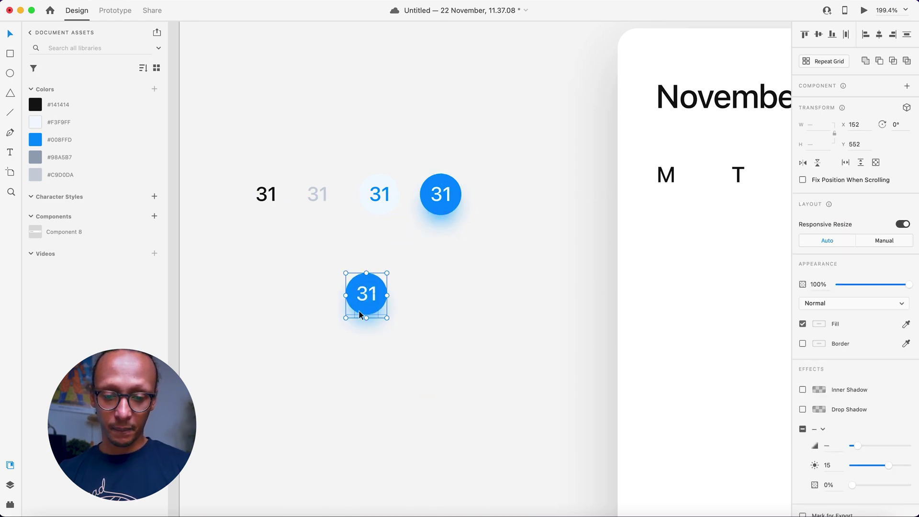
Make the copied blue 31 circle a component and move it further left.
{"action": "scroll", "coordinate": [359, 312], "scroll_direction": "up", "scroll_amount": 5}
{"action": "scroll", "coordinate": [592, 221], "scroll_direction": "left", "scroll_amount": 3}
{"action": "scroll", "coordinate": [593, 221], "scroll_direction": "up", "scroll_amount": 1}
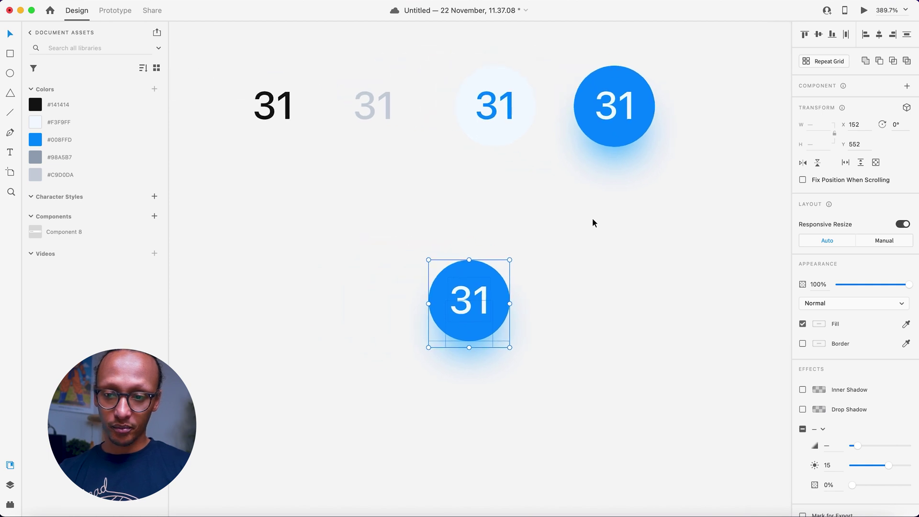
{"action": "left_click", "coordinate": [907, 88]}
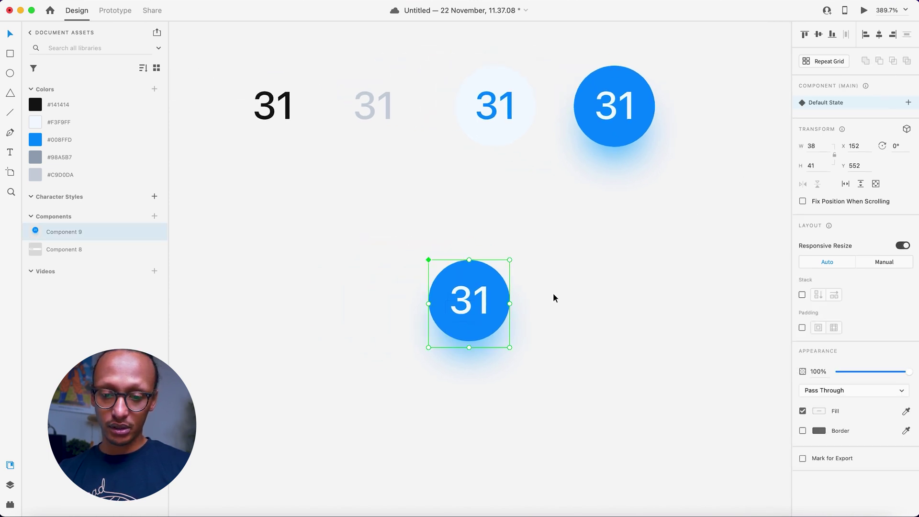
{"action": "left_click_drag", "start_coordinate": [478, 315], "coordinate": [334, 317]}
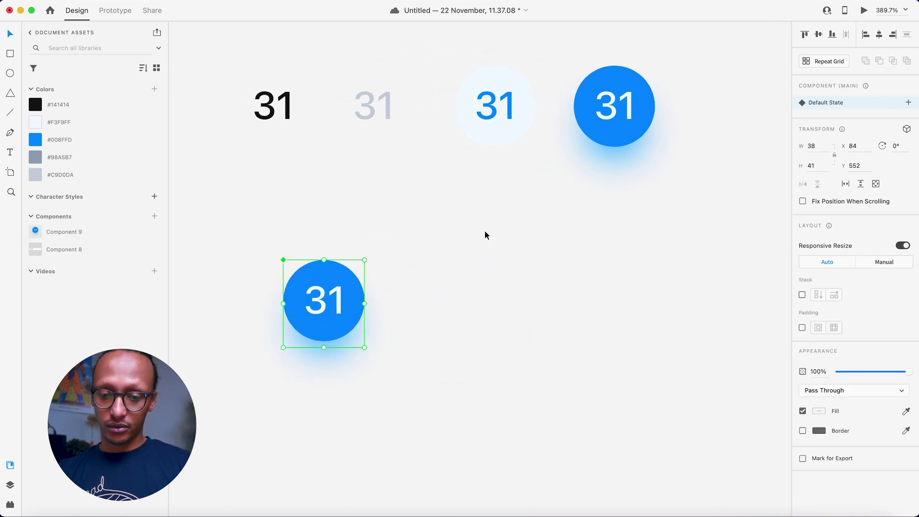
Undo the accidental numeral edit so the component shows 31 at full opacity.
{"action": "double_click", "coordinate": [325, 307]}
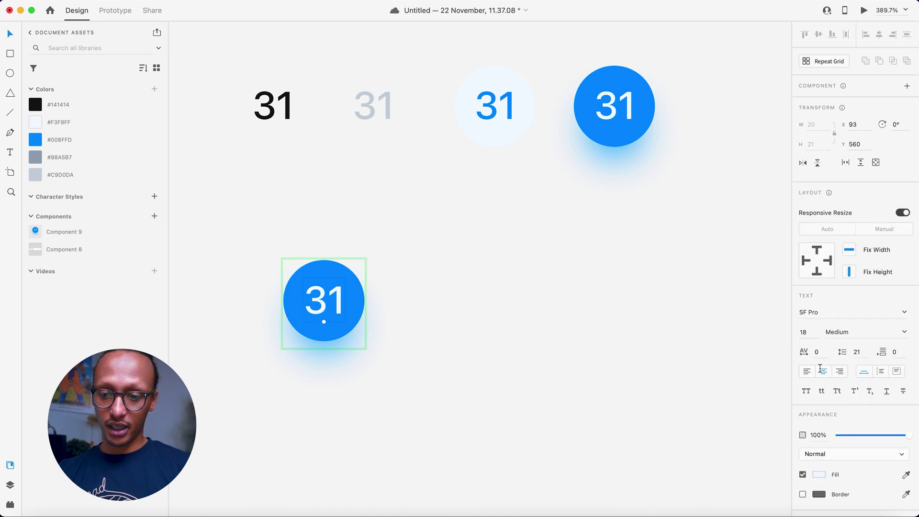
{"action": "left_click", "coordinate": [556, 320]}
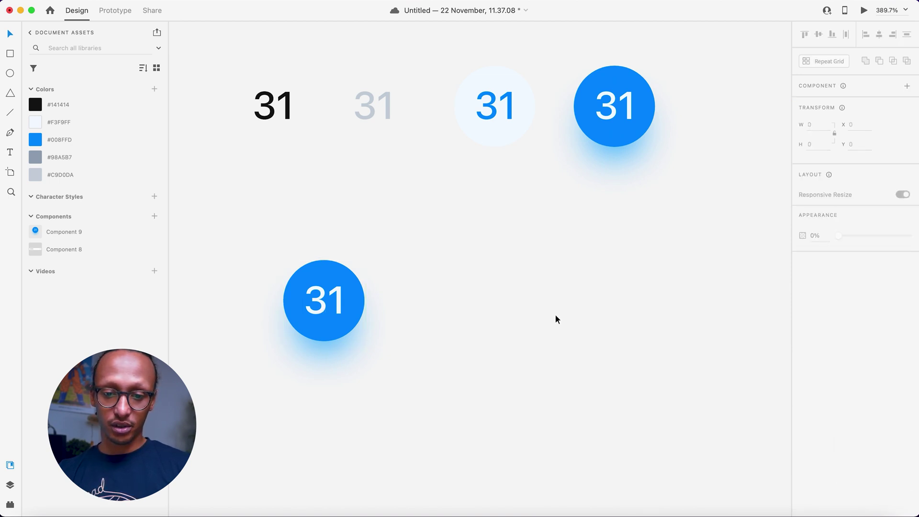
{"action": "left_click", "coordinate": [329, 319]}
{"action": "double_click", "coordinate": [327, 301]}
{"action": "double_click", "coordinate": [328, 301]}
{"action": "type", "text": "1"}
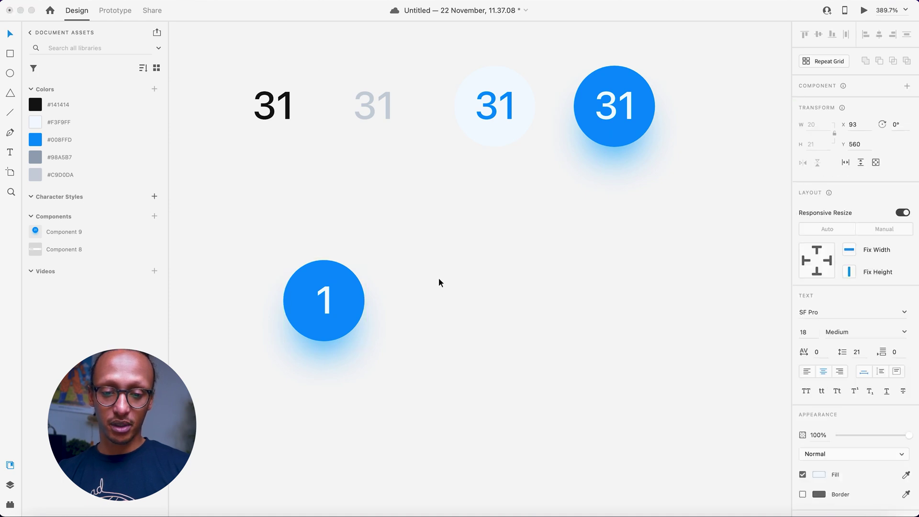
{"action": "key", "text": "Escape"}
{"action": "key", "text": "ctrl+z"}
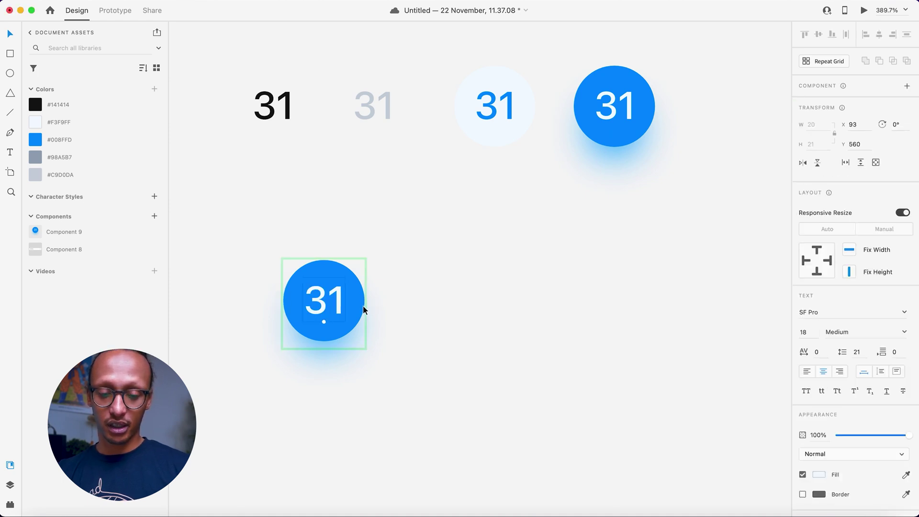
{"action": "left_click", "coordinate": [389, 311]}
{"action": "left_click", "coordinate": [317, 300]}
{"action": "double_click", "coordinate": [317, 301]}
{"action": "key", "text": "1"}
{"action": "key", "text": "0"}
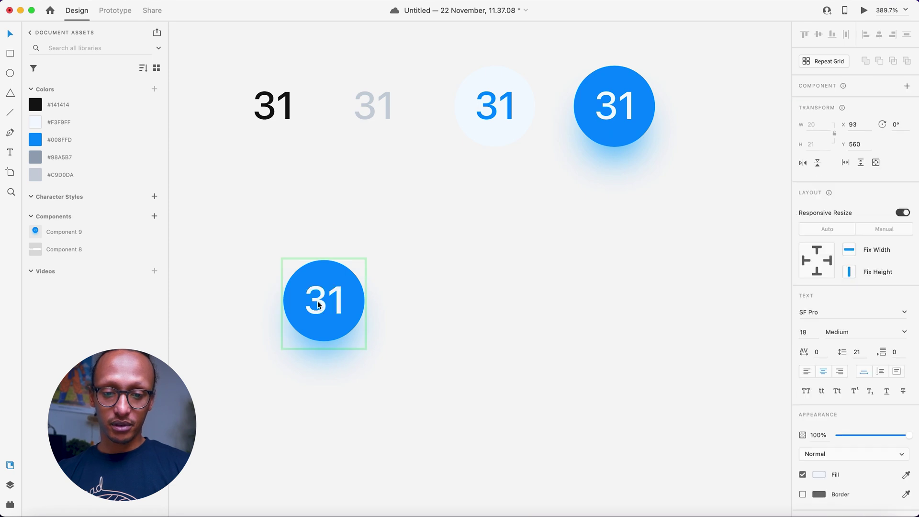
{"action": "key", "text": "Escape"}
{"action": "left_click", "coordinate": [430, 303]}
Set the component's circle fill to #FFFFFF, delete the blurred glow, and colour the 31 #141414.
{"action": "left_click_drag", "start_coordinate": [382, 363], "coordinate": [257, 213]}
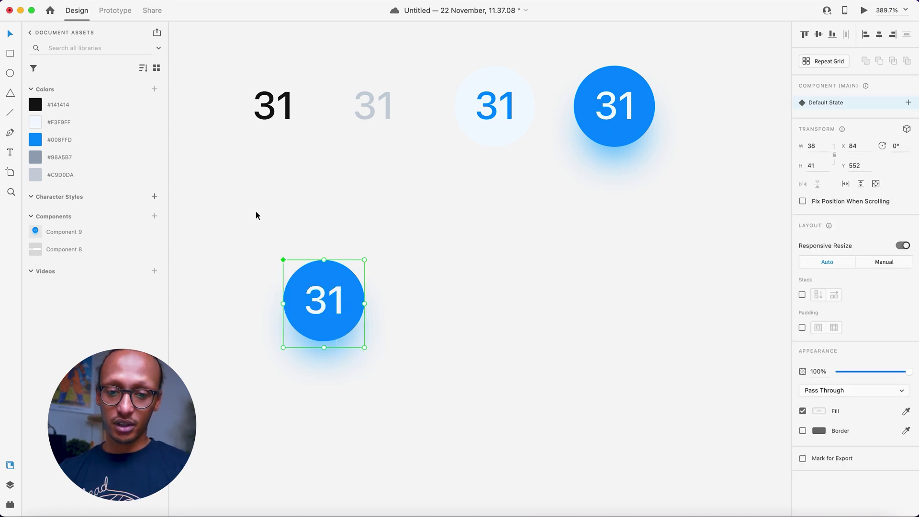
{"action": "double_click", "coordinate": [294, 314]}
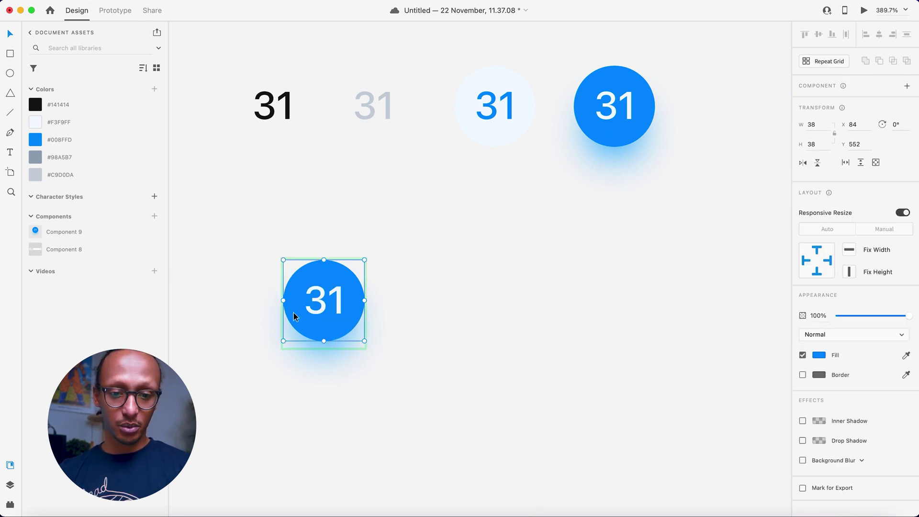
{"action": "left_click", "coordinate": [821, 355]}
{"action": "left_click_drag", "start_coordinate": [713, 338], "coordinate": [477, 155]}
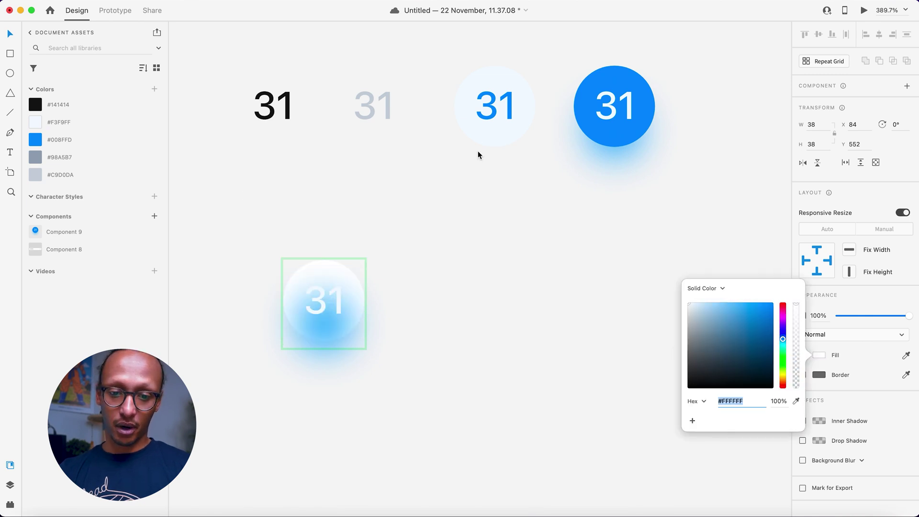
{"action": "left_click", "coordinate": [321, 345]}
{"action": "key", "text": "Delete"}
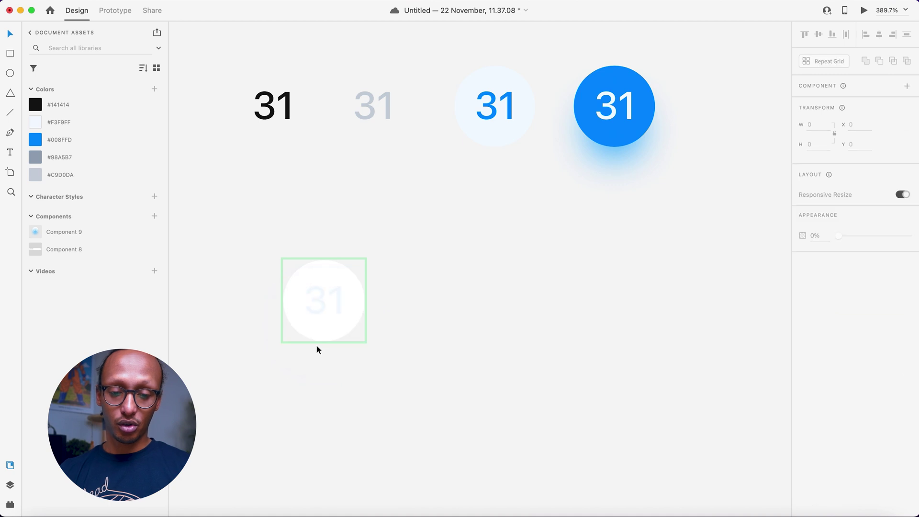
{"action": "double_click", "coordinate": [330, 301]}
{"action": "left_click", "coordinate": [73, 105]}
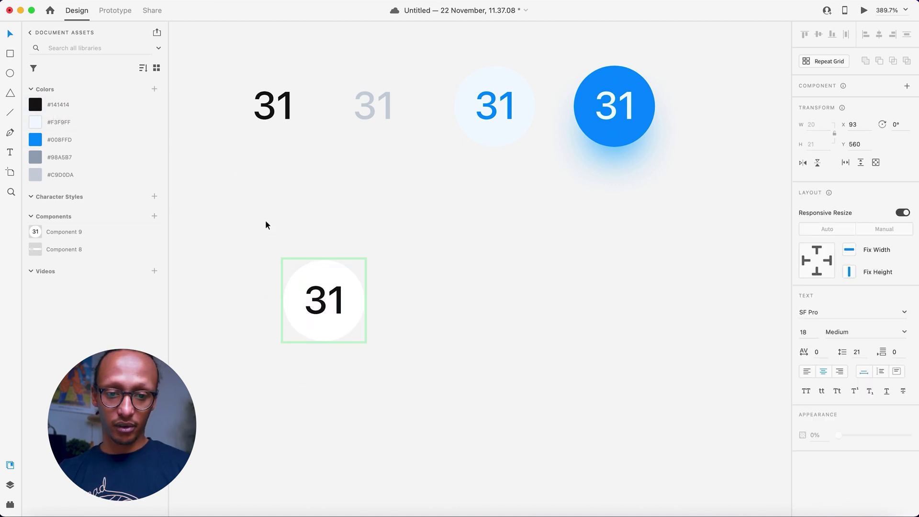
{"action": "left_click_drag", "start_coordinate": [265, 220], "coordinate": [391, 347]}
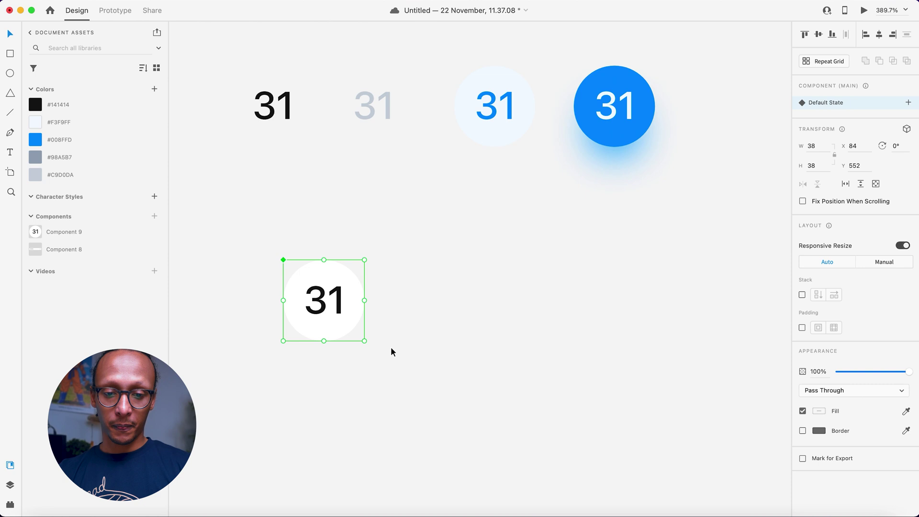
Add State 2 to the date circle component with its 31 coloured #C9D0DA.
{"action": "left_click", "coordinate": [908, 104]}
{"action": "left_click", "coordinate": [820, 111]}
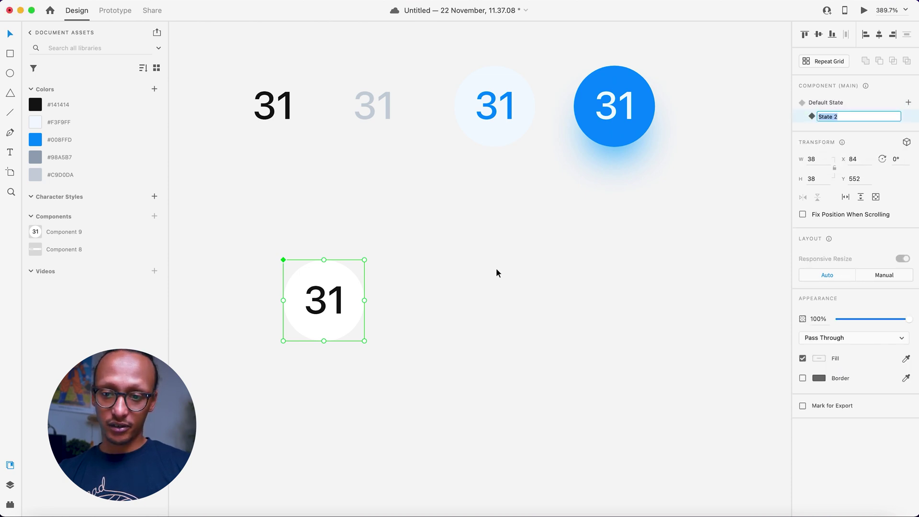
{"action": "left_click", "coordinate": [496, 268]}
{"action": "left_click", "coordinate": [340, 297]}
{"action": "double_click", "coordinate": [327, 305]}
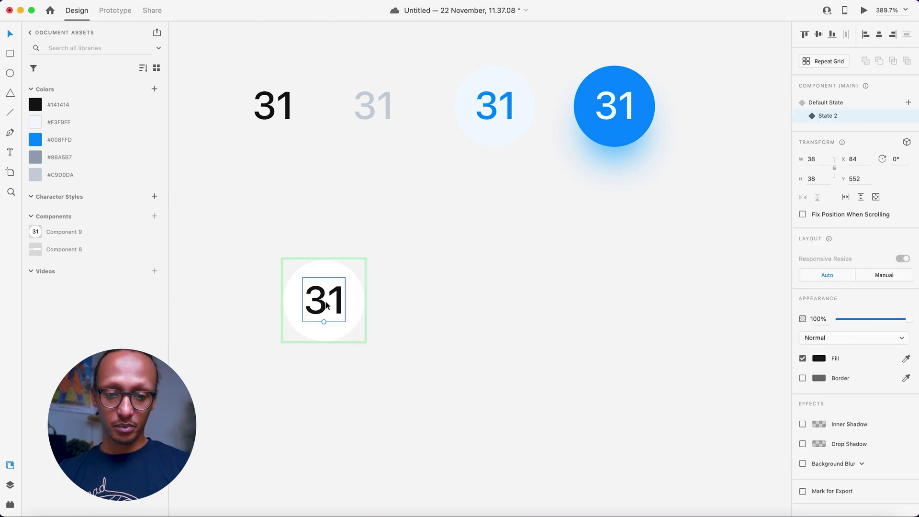
{"action": "left_click", "coordinate": [67, 176]}
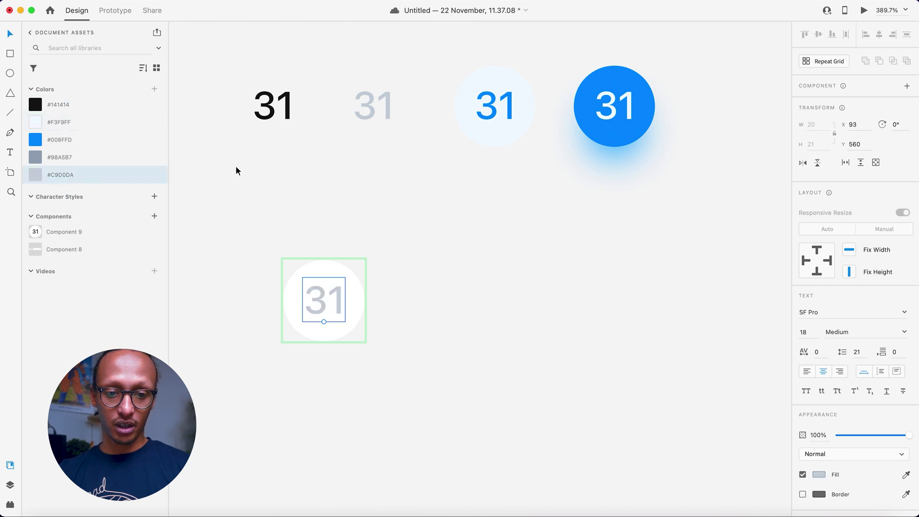
{"action": "left_click", "coordinate": [296, 183]}
{"action": "left_click", "coordinate": [363, 326]}
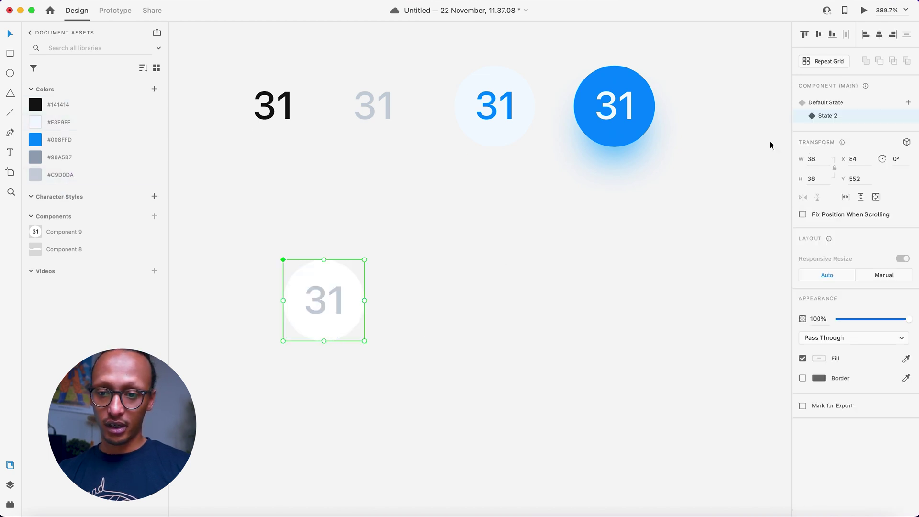
Add a Hover State with a #F3F9FF circle and #008FFD 31 numeral.
{"action": "left_click", "coordinate": [907, 102]}
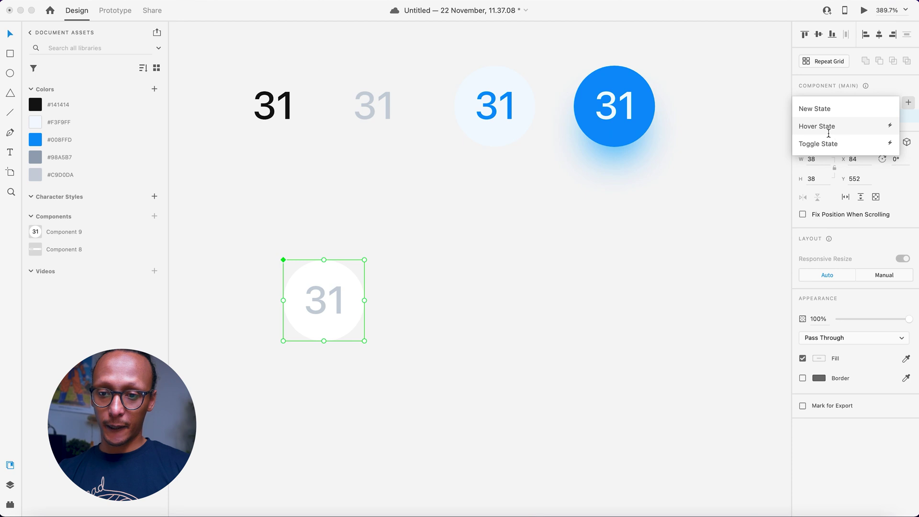
{"action": "left_click", "coordinate": [829, 126]}
{"action": "left_click", "coordinate": [484, 260]}
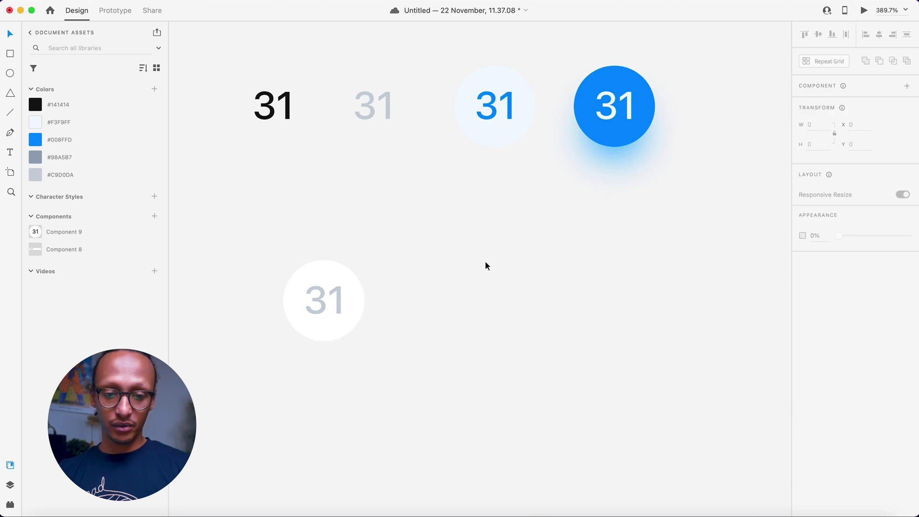
{"action": "left_click", "coordinate": [335, 300]}
{"action": "double_click", "coordinate": [335, 274]}
{"action": "left_click", "coordinate": [334, 274]}
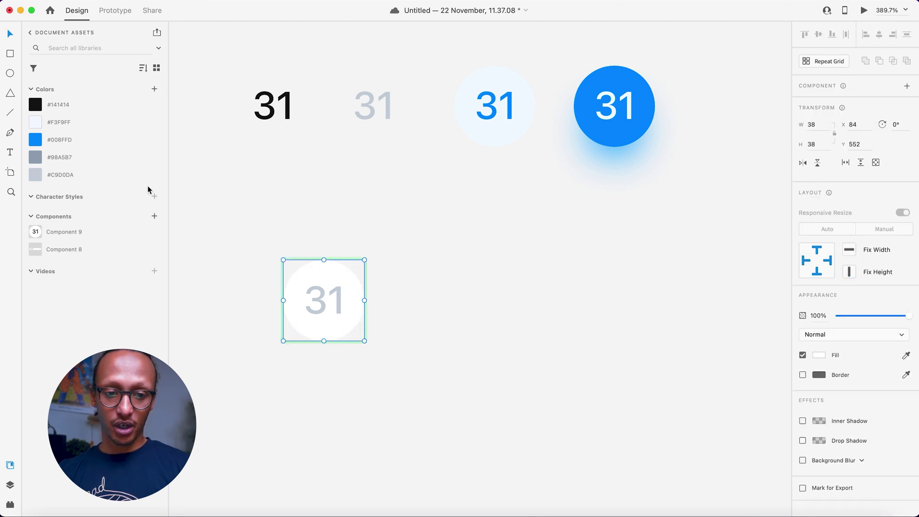
{"action": "left_click", "coordinate": [83, 126]}
{"action": "left_click", "coordinate": [319, 292]}
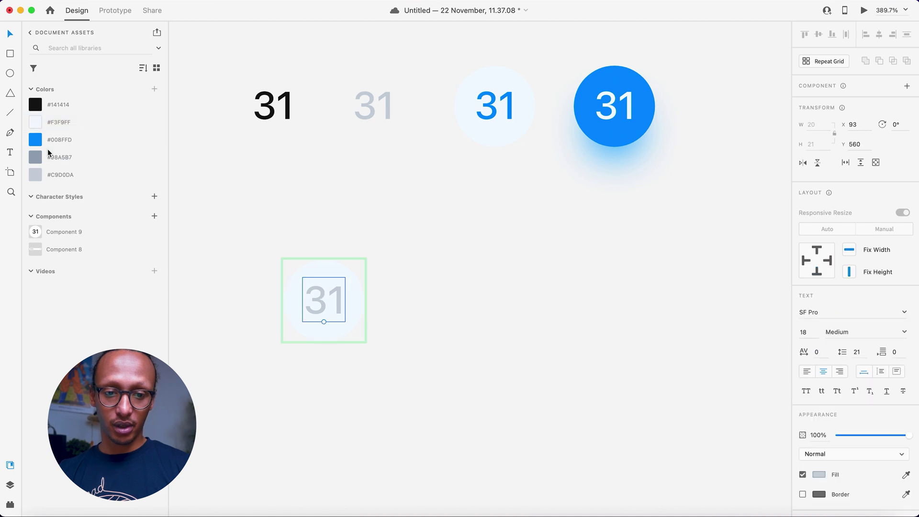
{"action": "left_click", "coordinate": [70, 139]}
{"action": "key", "text": "Escape"}
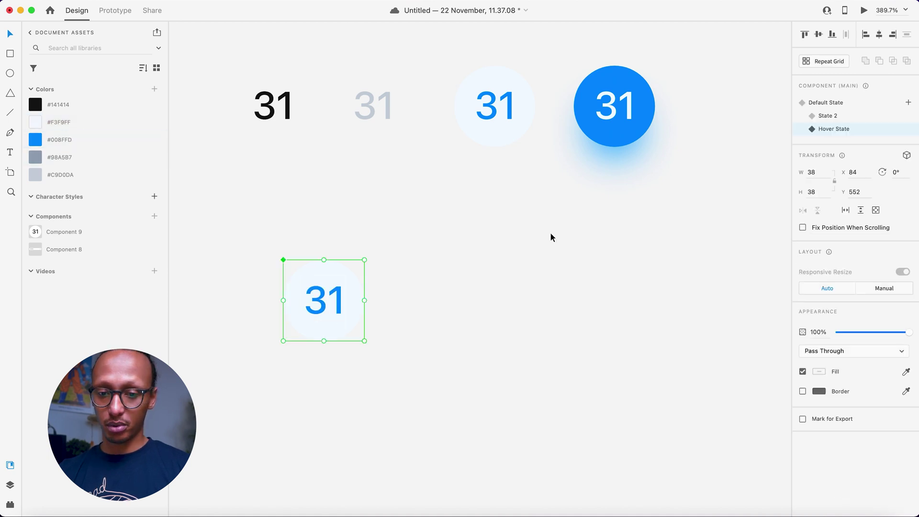
Add a Toggle State with a #F3F9FF numeral on a solid #008FFD circle.
{"action": "left_click", "coordinate": [909, 102]}
{"action": "left_click", "coordinate": [840, 142]}
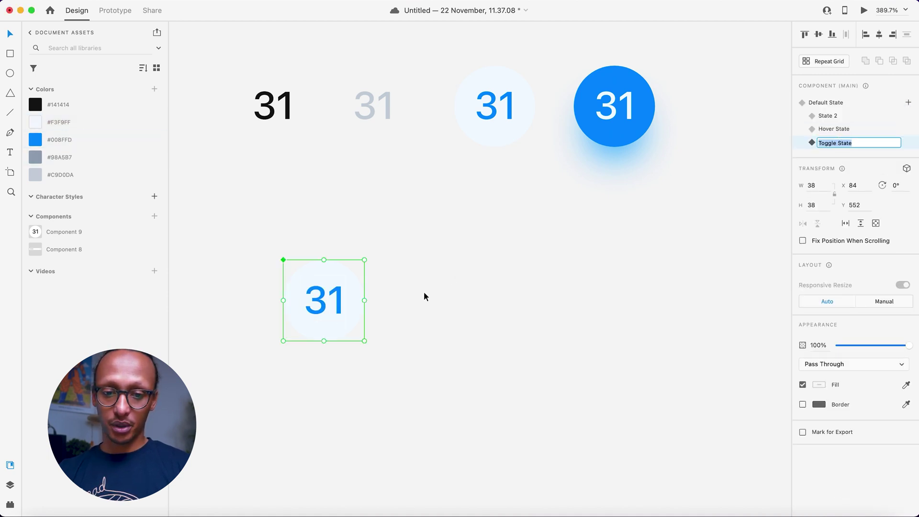
{"action": "left_click", "coordinate": [406, 301]}
{"action": "left_click", "coordinate": [308, 317]}
{"action": "double_click", "coordinate": [308, 317]}
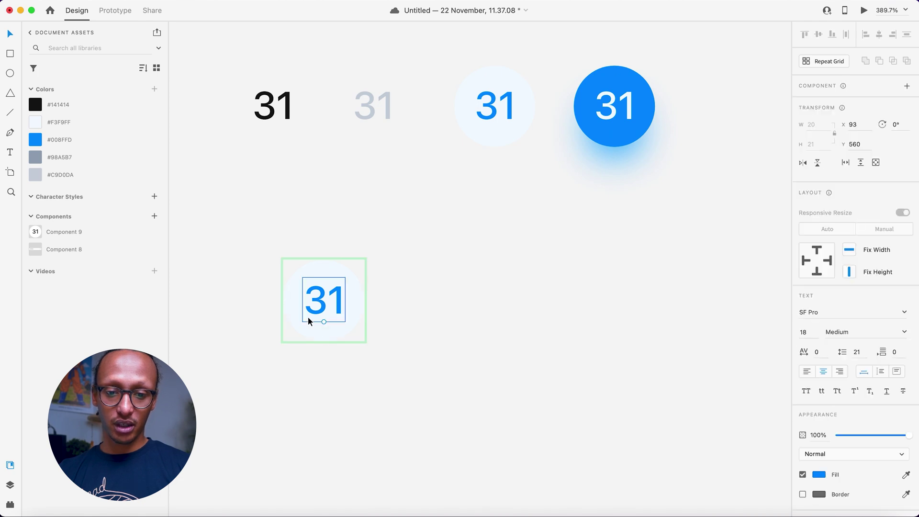
{"action": "left_click", "coordinate": [59, 122]}
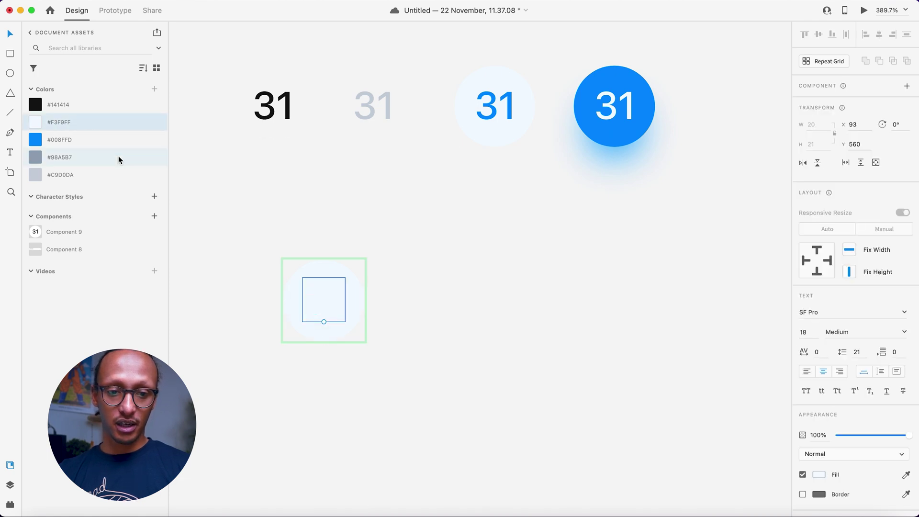
{"action": "left_click", "coordinate": [290, 284]}
{"action": "left_click", "coordinate": [96, 139]}
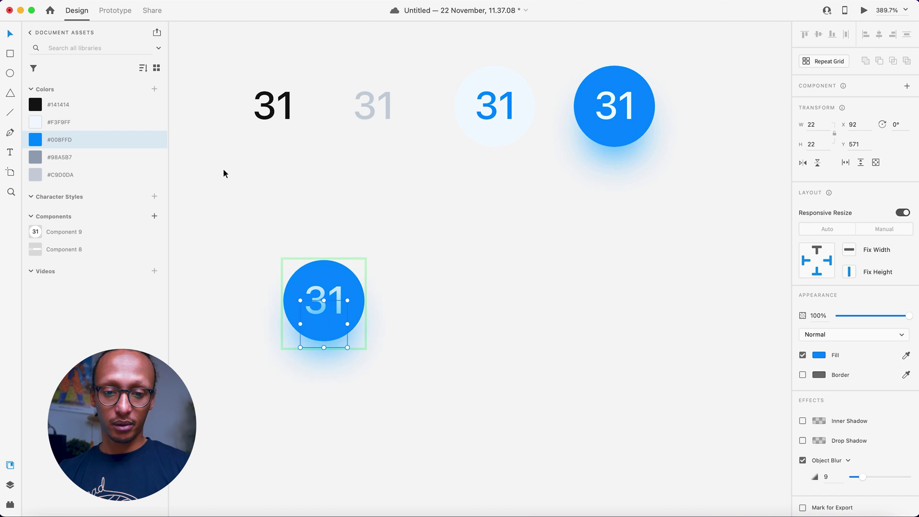
{"action": "left_click", "coordinate": [459, 266]}
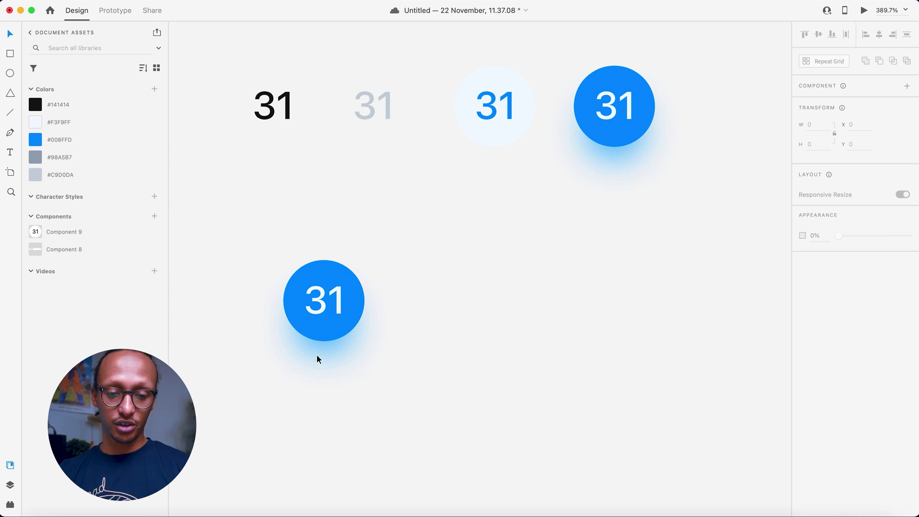
{"action": "left_click", "coordinate": [357, 315]}
Preview the date circle's Default, State 2, Hover and Toggle states.
{"action": "left_click", "coordinate": [834, 129]}
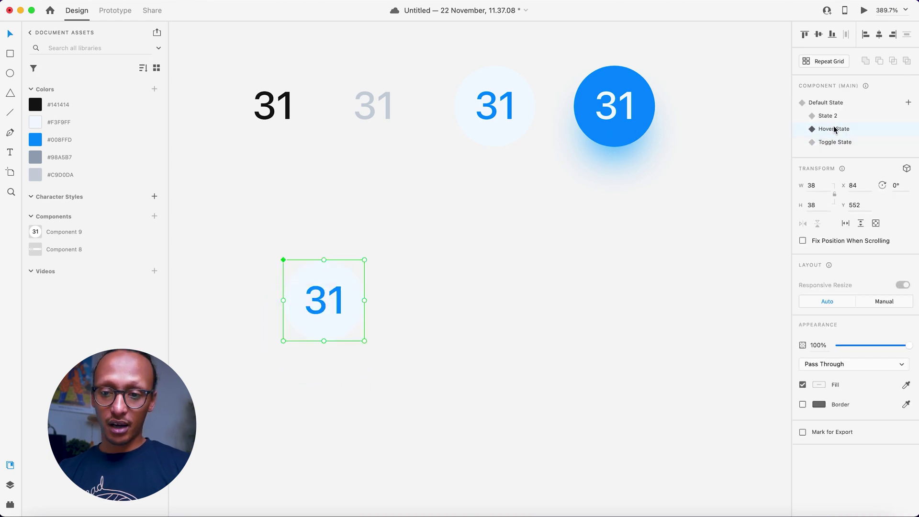
{"action": "left_click", "coordinate": [831, 117]}
{"action": "left_click", "coordinate": [831, 104]}
{"action": "left_click", "coordinate": [827, 115]}
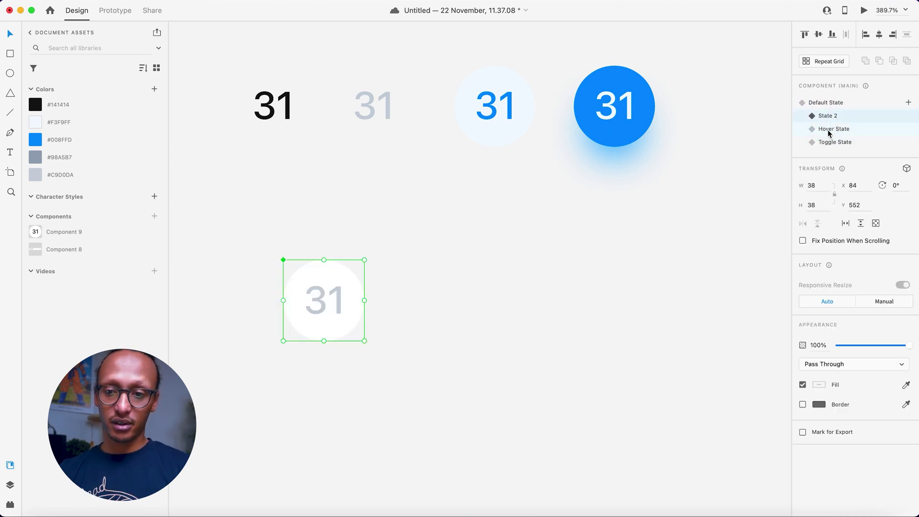
{"action": "left_click", "coordinate": [828, 130]}
{"action": "left_click", "coordinate": [829, 141]}
{"action": "left_click", "coordinate": [828, 128]}
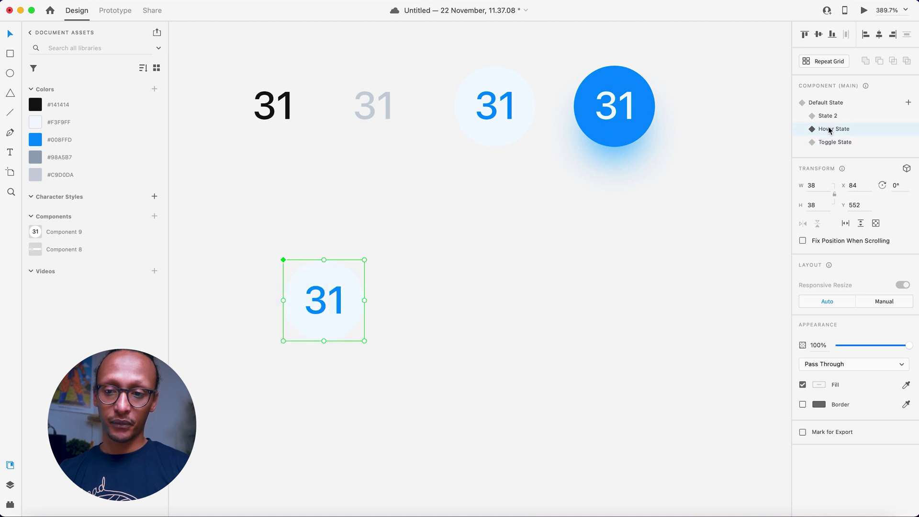
{"action": "left_click", "coordinate": [825, 119]}
{"action": "left_click", "coordinate": [827, 103]}
{"action": "left_click", "coordinate": [541, 277]}
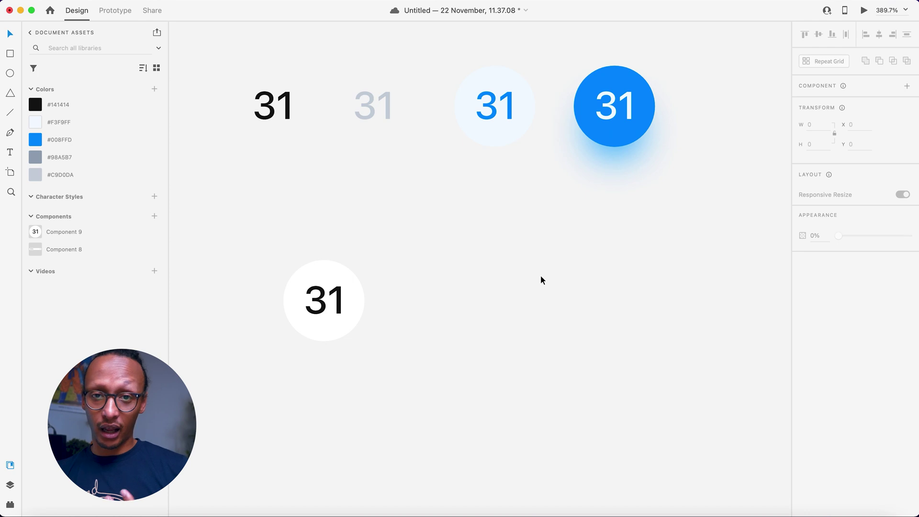
Change the date circle's number from 31 to 1 in the Default State.
{"action": "left_click", "coordinate": [288, 316]}
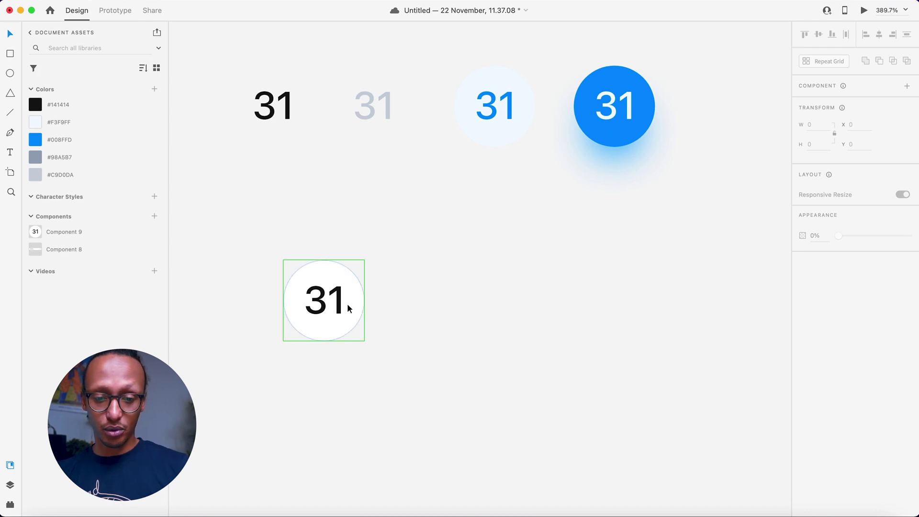
{"action": "double_click", "coordinate": [334, 312]}
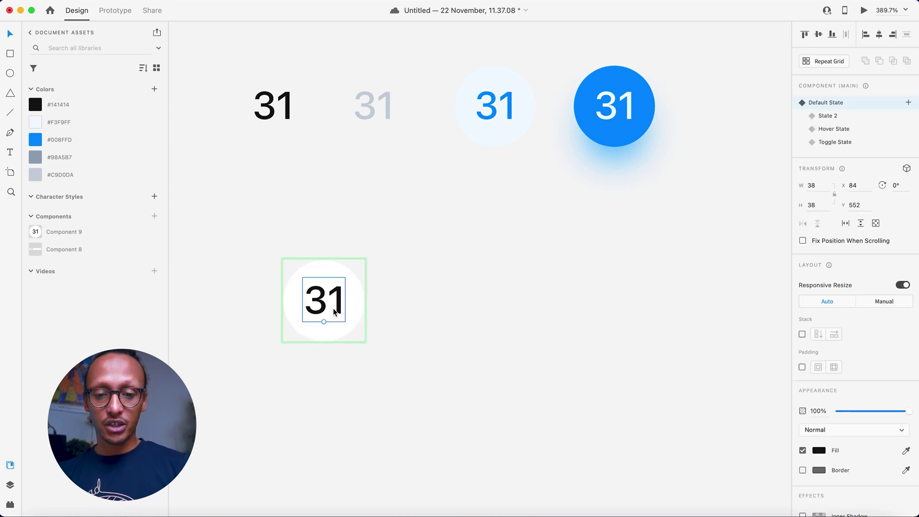
{"action": "double_click", "coordinate": [333, 308]}
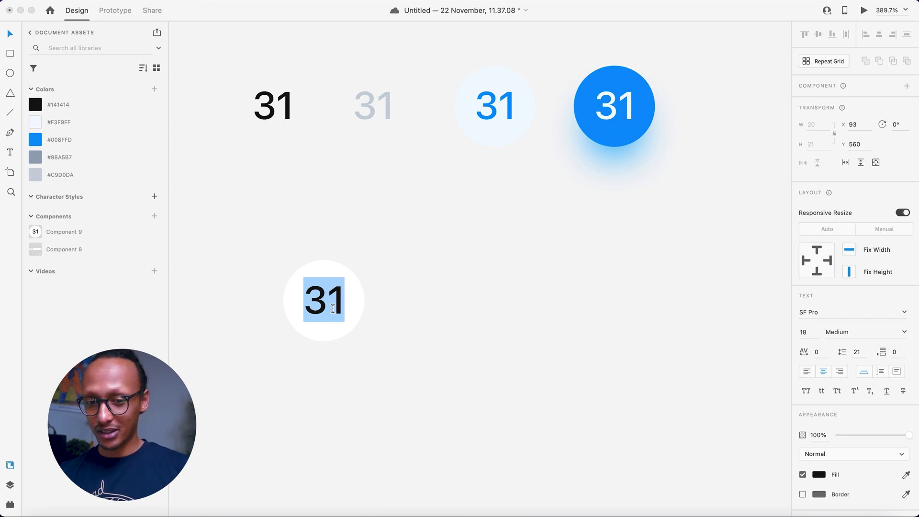
{"action": "type", "text": "1"}
{"action": "key", "text": "Escape"}
Confirm the 1 carries through State 2, Hover and Toggle, ending on Default.
{"action": "left_click", "coordinate": [418, 257]}
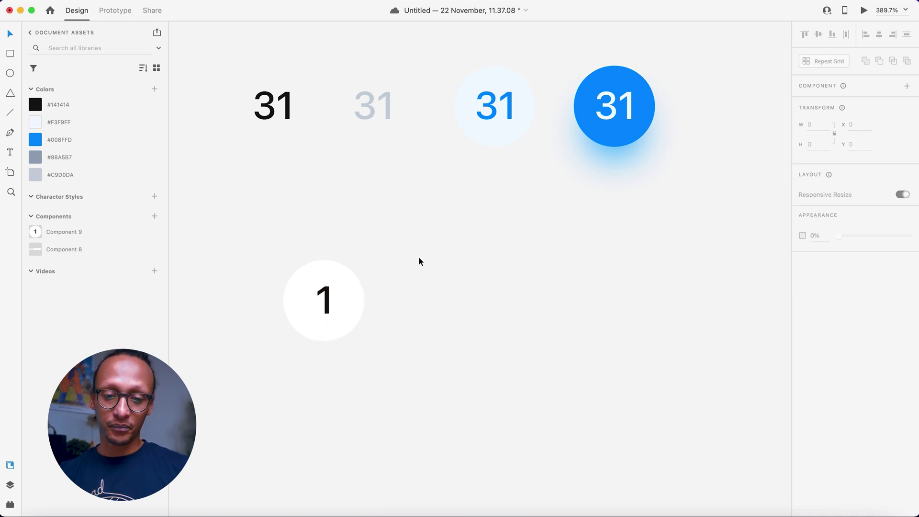
{"action": "left_click", "coordinate": [318, 297]}
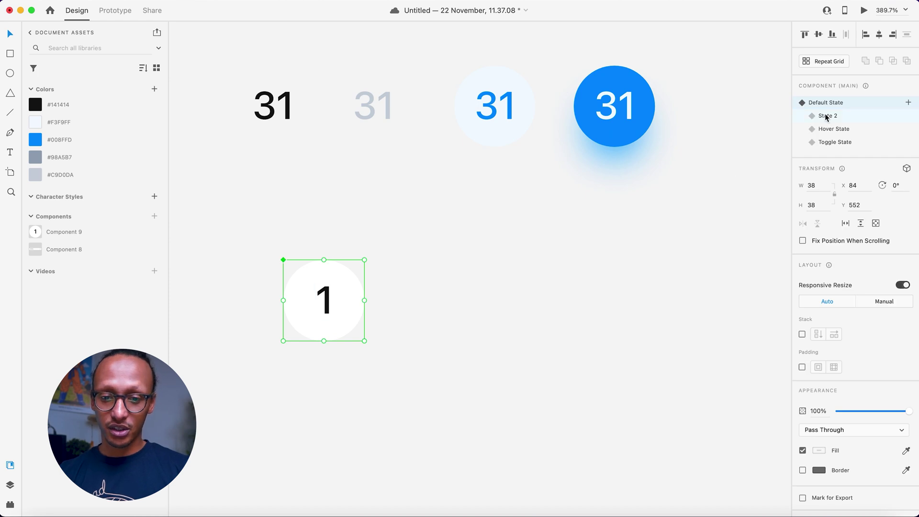
{"action": "left_click", "coordinate": [826, 118]}
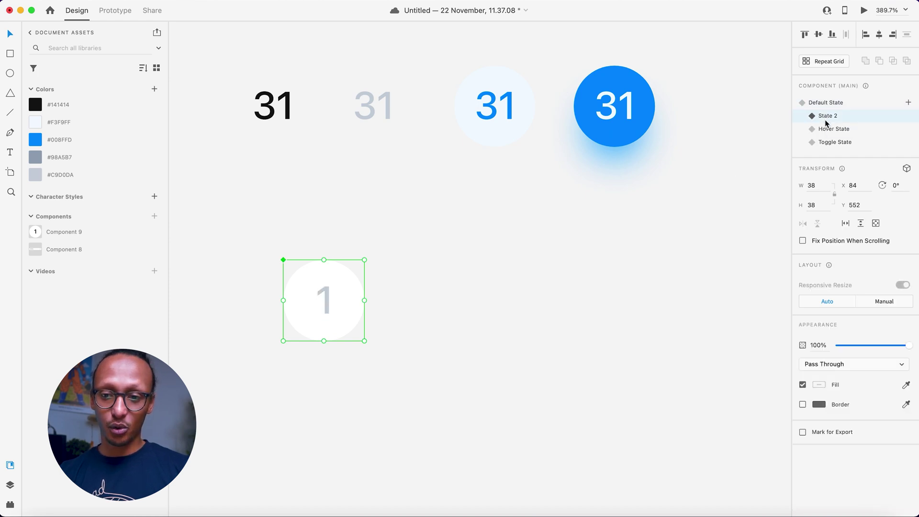
{"action": "left_click", "coordinate": [826, 133]}
{"action": "left_click", "coordinate": [826, 143]}
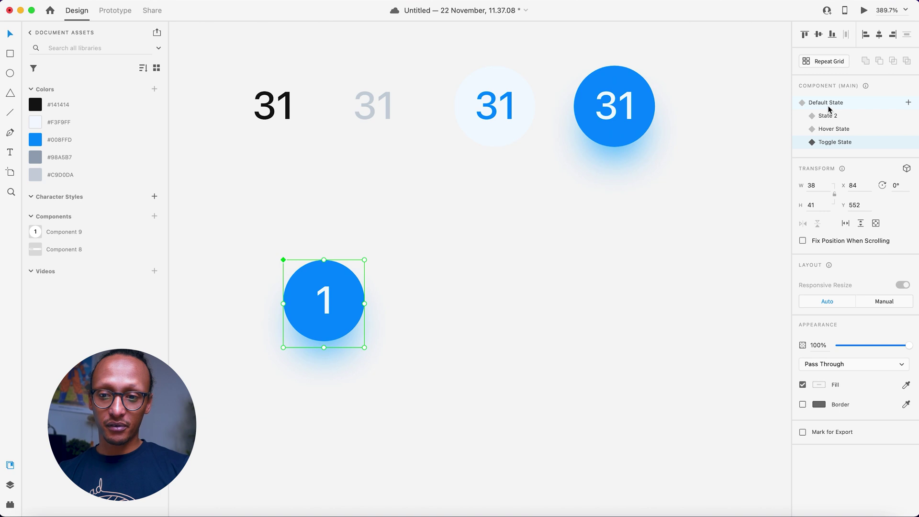
{"action": "left_click", "coordinate": [829, 104]}
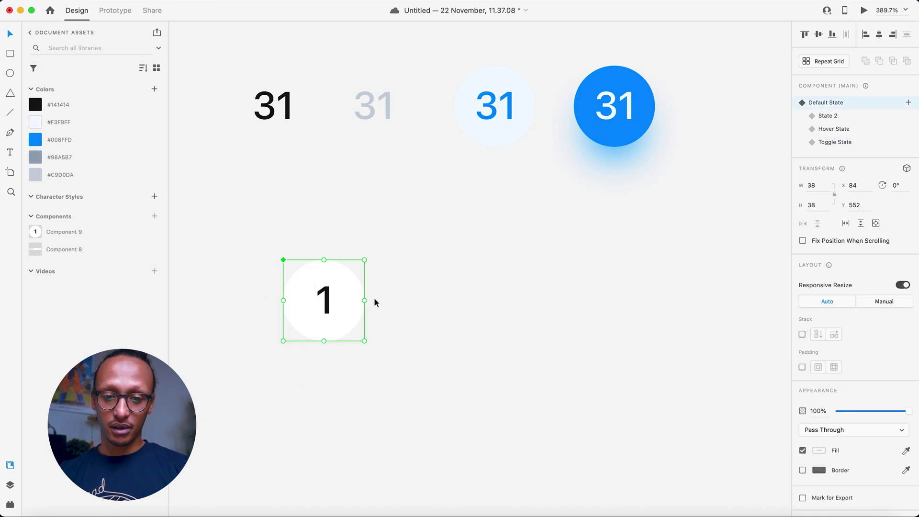
Turn the date circle into a repeat grid with two cells.
{"action": "left_click", "coordinate": [826, 61]}
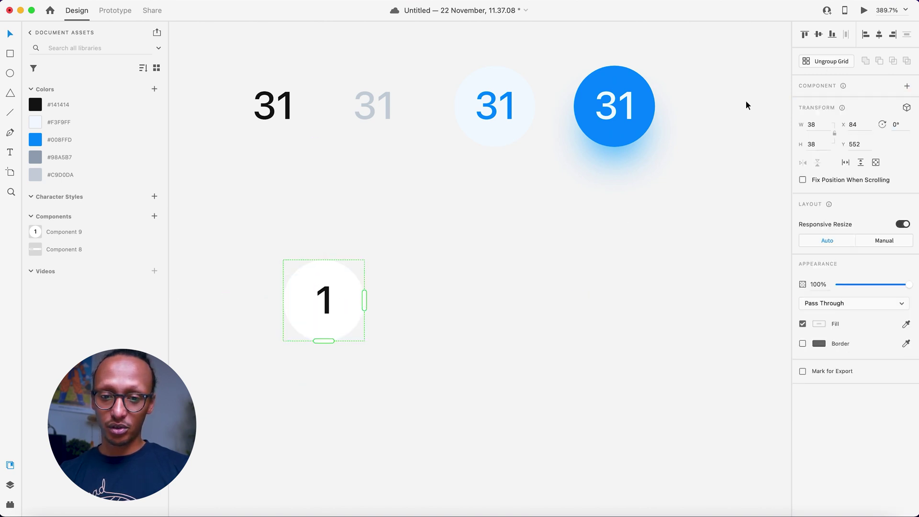
{"action": "left_click_drag", "start_coordinate": [367, 301], "coordinate": [508, 297]}
{"action": "key", "text": "super+z"}
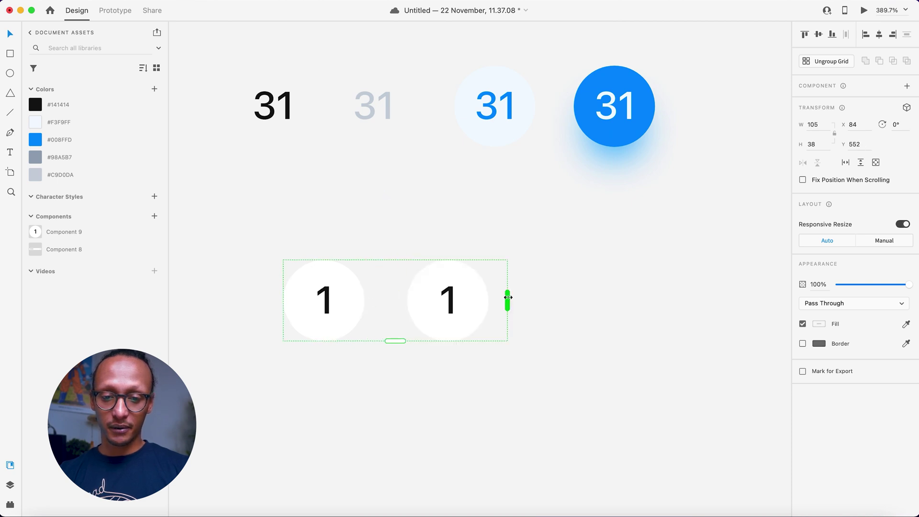
{"action": "left_click", "coordinate": [473, 232]}
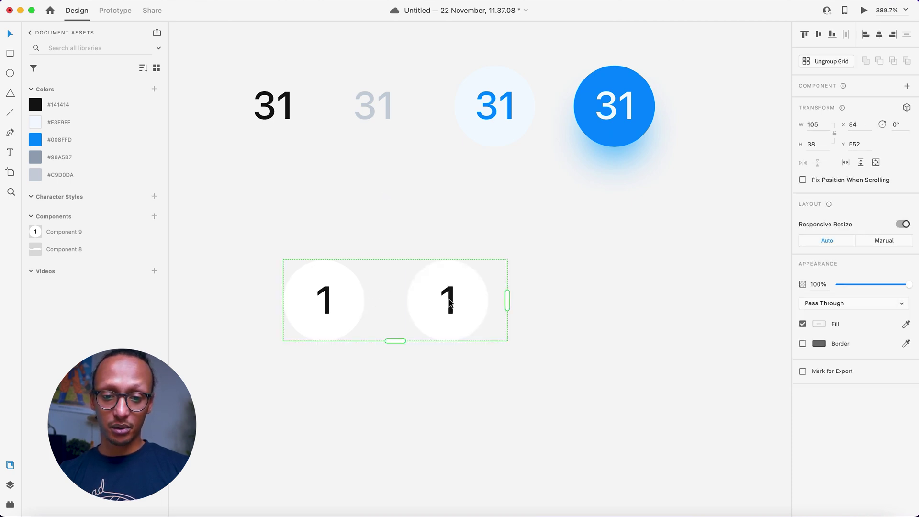
Set the second cell's number to 2.
{"action": "double_click", "coordinate": [449, 302]}
{"action": "double_click", "coordinate": [449, 302]}
{"action": "type", "text": "2"}
{"action": "key", "text": "Escape"}
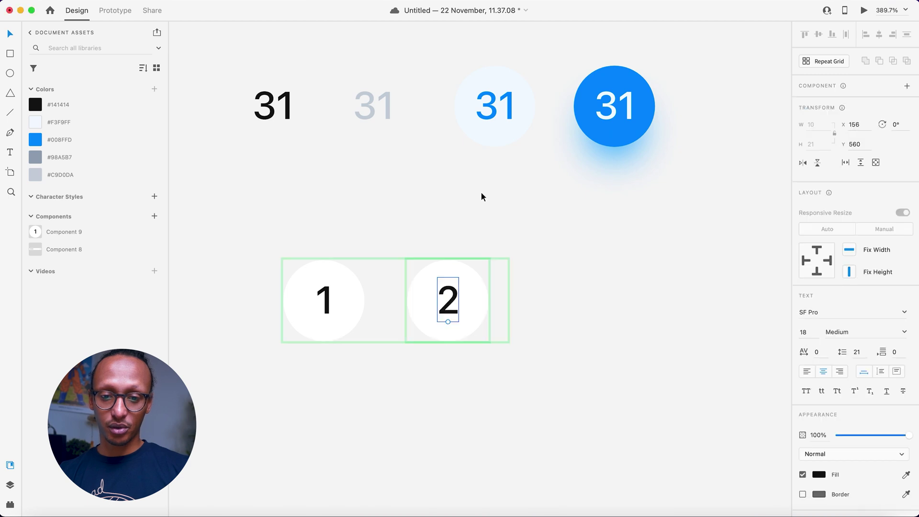
{"action": "key", "text": "Escape"}
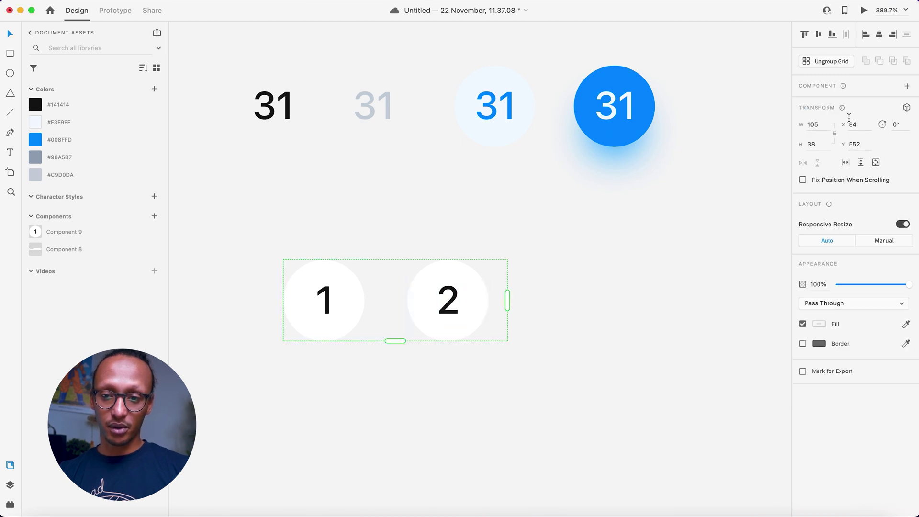
Test State 2 on the second cell, then return it to the Default State.
{"action": "double_click", "coordinate": [475, 322]}
{"action": "left_click", "coordinate": [831, 118]}
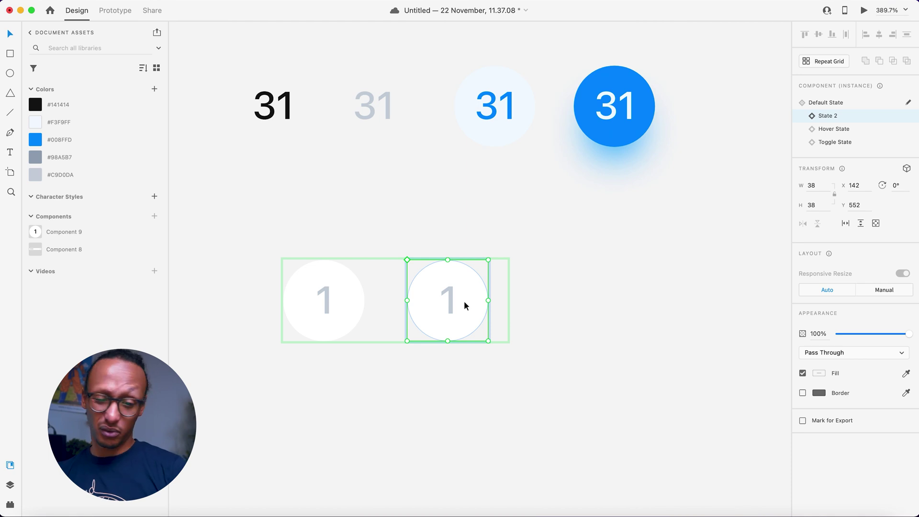
{"action": "left_click", "coordinate": [820, 102]}
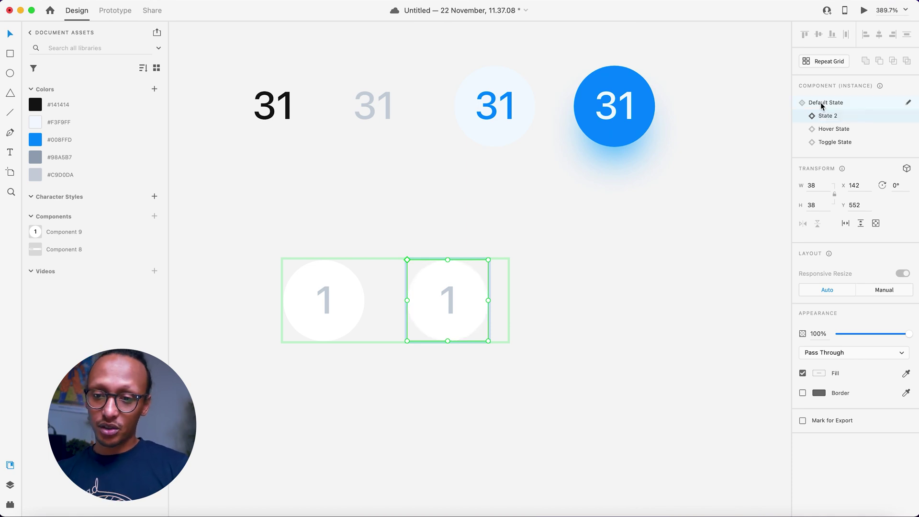
Ungroup the repeat grid into two separate date circles.
{"action": "left_click", "coordinate": [603, 209]}
{"action": "left_click", "coordinate": [472, 295]}
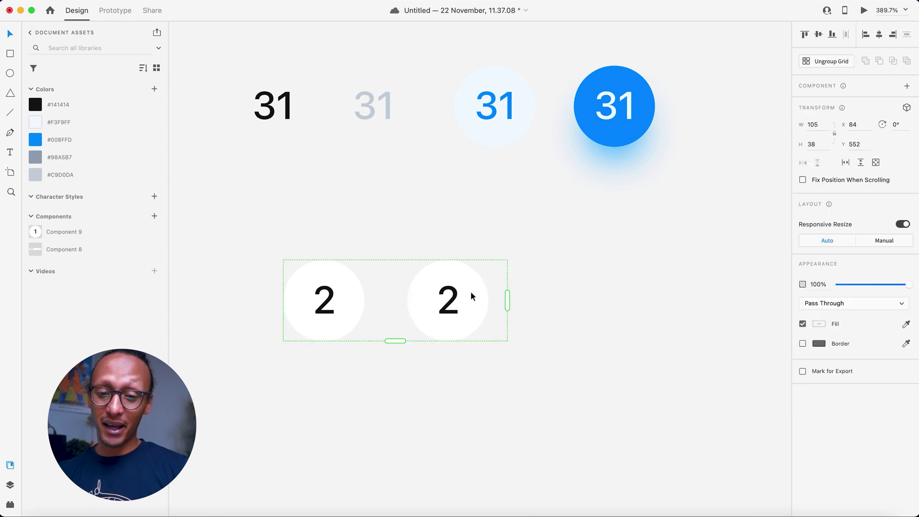
{"action": "left_click", "coordinate": [472, 296]}
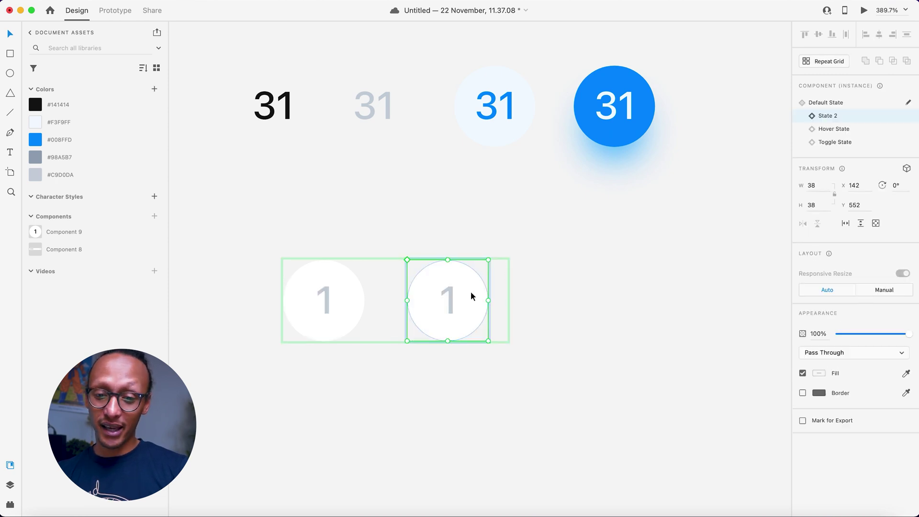
{"action": "left_click", "coordinate": [570, 261]}
{"action": "left_click", "coordinate": [410, 318]}
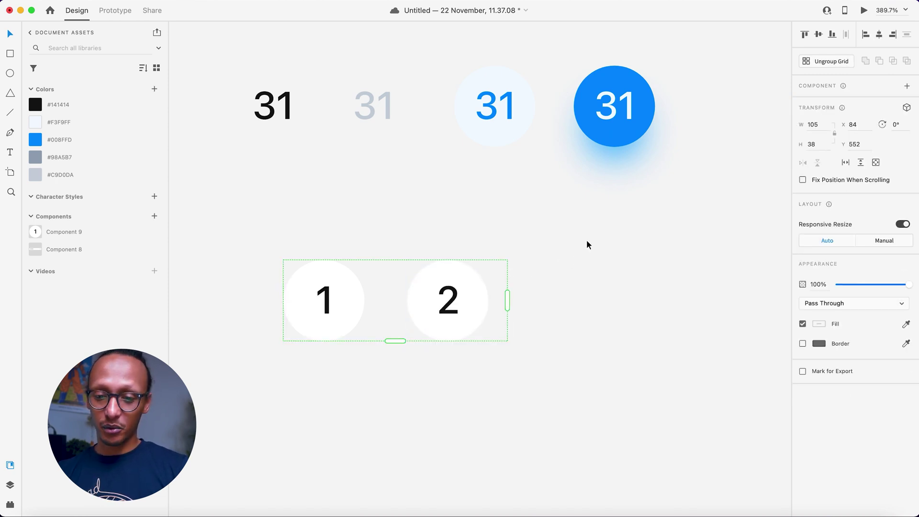
{"action": "left_click", "coordinate": [816, 63]}
{"action": "left_click", "coordinate": [493, 292]}
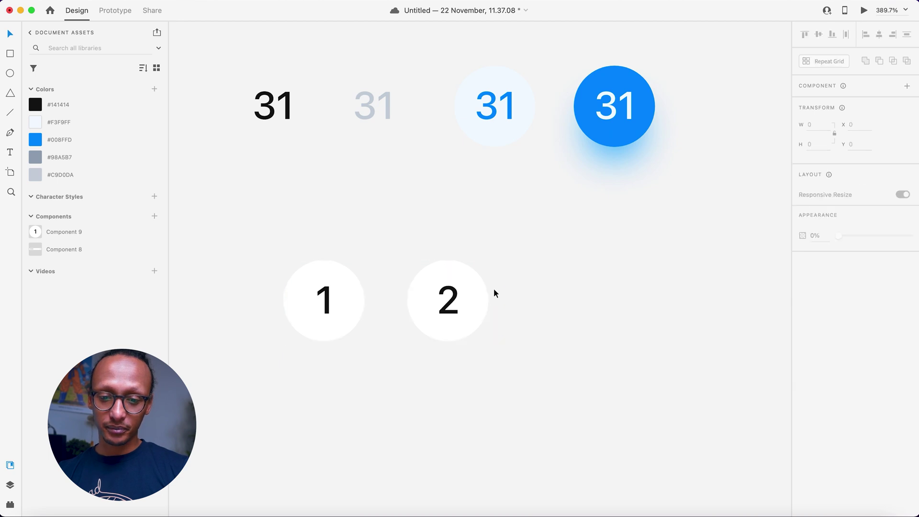
Select the second date circle and its number text in the Default State.
{"action": "left_click", "coordinate": [446, 308]}
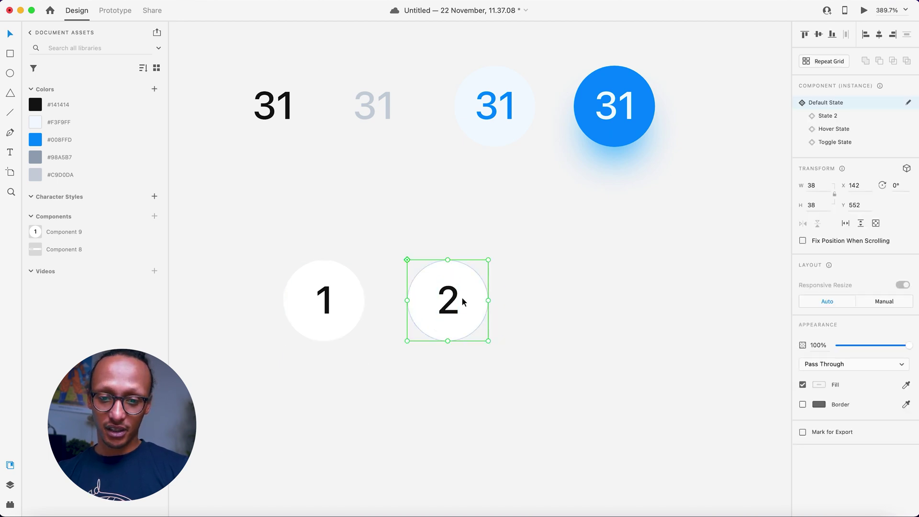
{"action": "double_click", "coordinate": [450, 306]}
{"action": "key", "text": "0"}
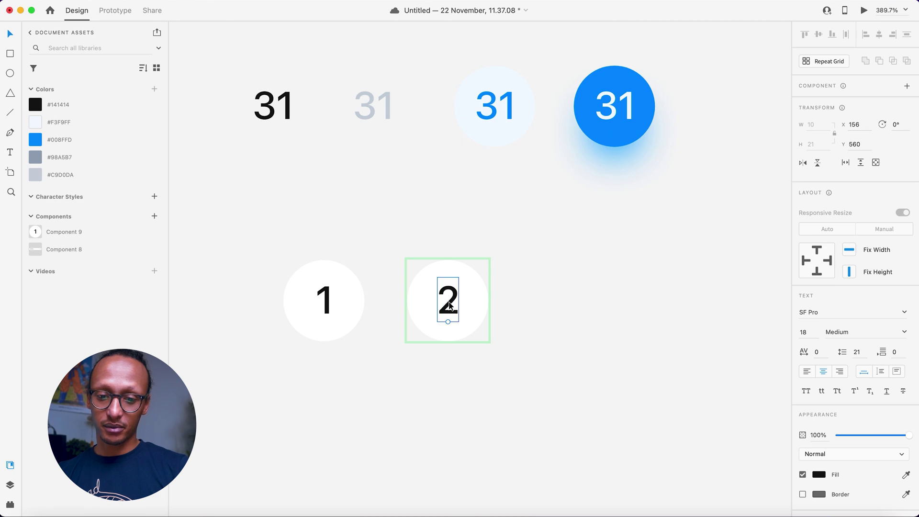
{"action": "key", "text": "Return"}
{"action": "key", "text": "Right"}
{"action": "key", "text": "Escape"}
{"action": "left_click", "coordinate": [467, 302]}
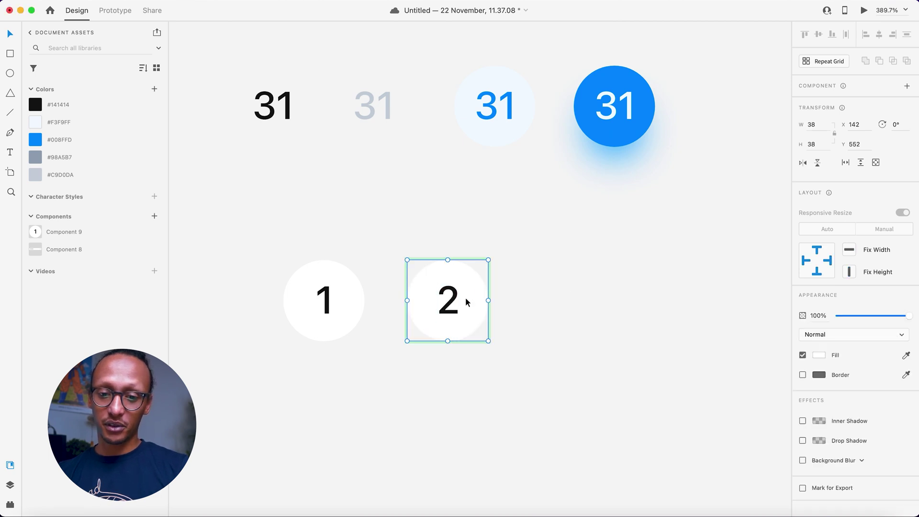
{"action": "key", "text": "Escape"}
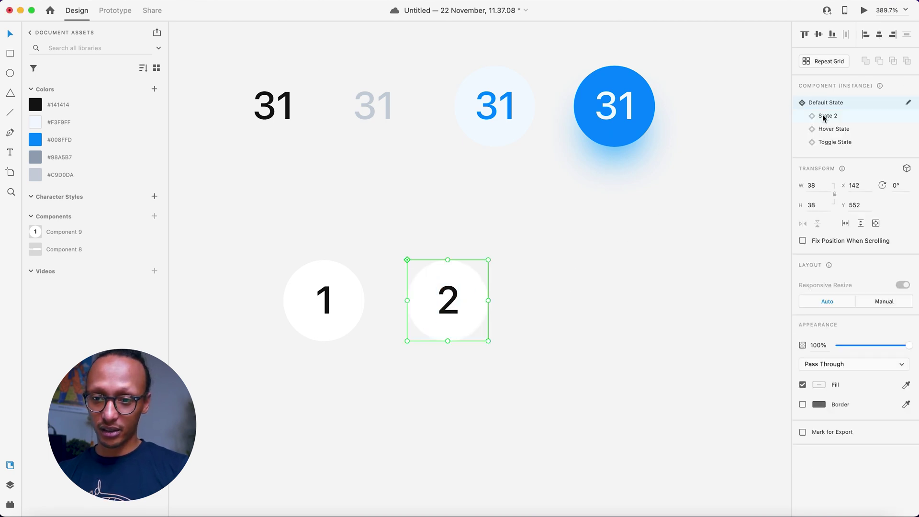
Set the second circle's number to 2 in the greyed State 2.
{"action": "left_click", "coordinate": [824, 116]}
{"action": "double_click", "coordinate": [452, 300]}
{"action": "double_click", "coordinate": [452, 300]}
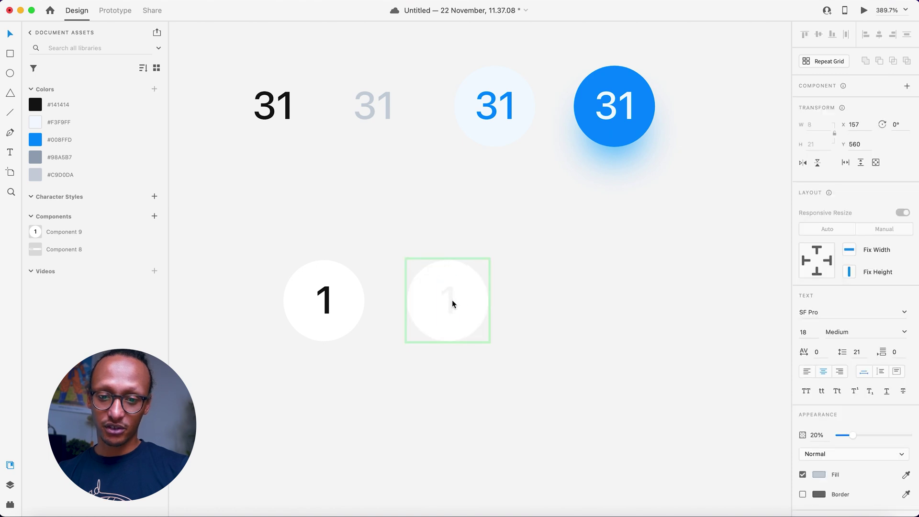
{"action": "type", "text": "2"}
{"action": "key", "text": "ctrl+z"}
{"action": "key", "text": "ctrl+z"}
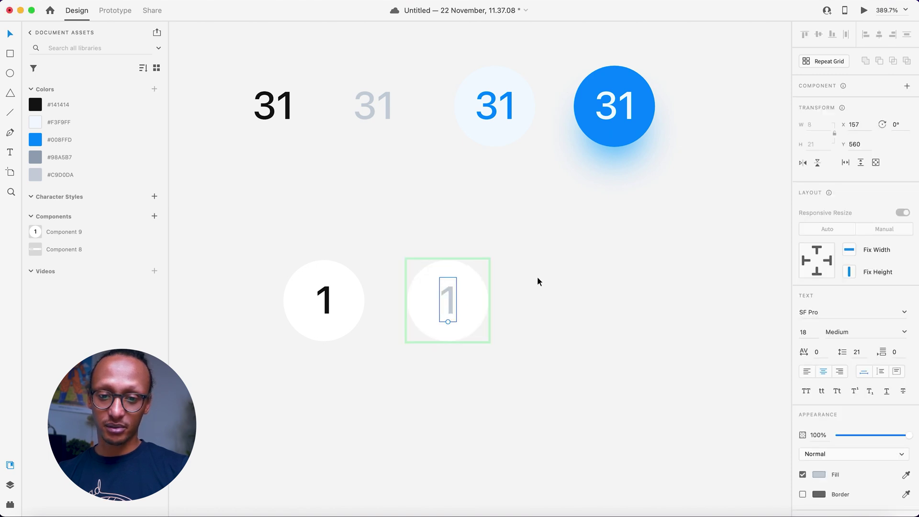
{"action": "type", "text": "2"}
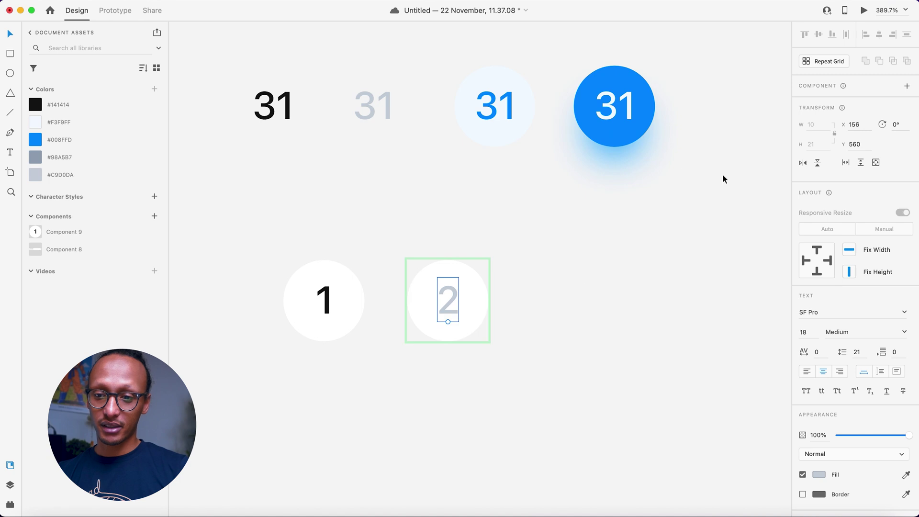
{"action": "left_click", "coordinate": [576, 265]}
Set the second circle's number to 2 in the Hover State.
{"action": "left_click", "coordinate": [477, 297]}
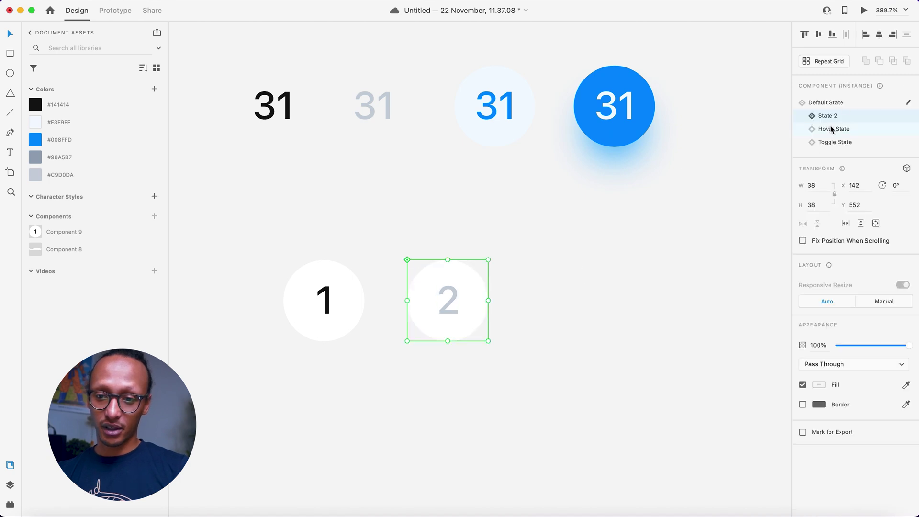
{"action": "left_click", "coordinate": [834, 129]}
{"action": "double_click", "coordinate": [451, 303]}
{"action": "double_click", "coordinate": [450, 302]}
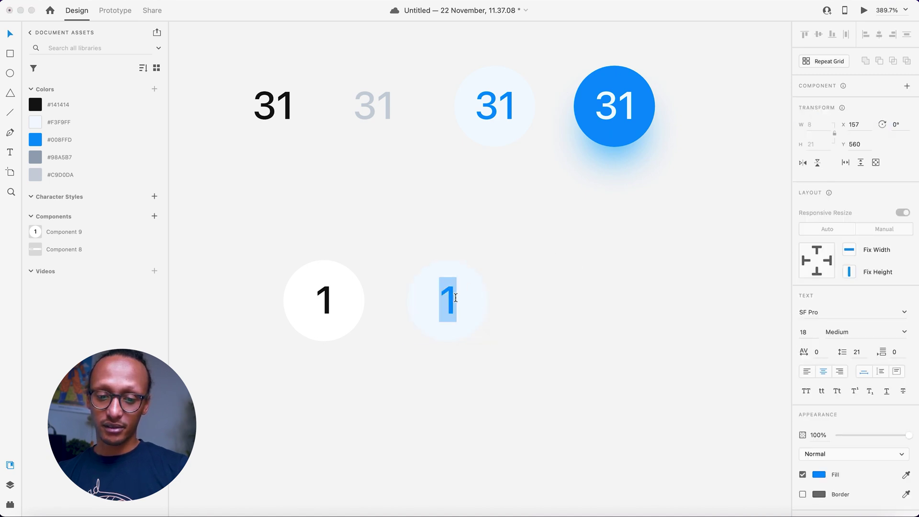
{"action": "type", "text": "3"}
{"action": "key", "text": "BackSpace"}
{"action": "type", "text": "2"}
{"action": "key", "text": "Escape"}
{"action": "key", "text": "Escape"}
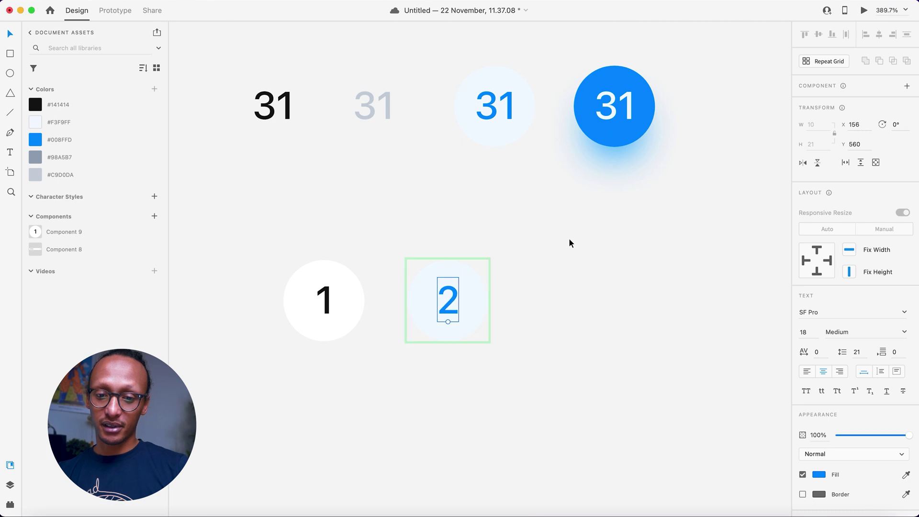
{"action": "left_click", "coordinate": [618, 304]}
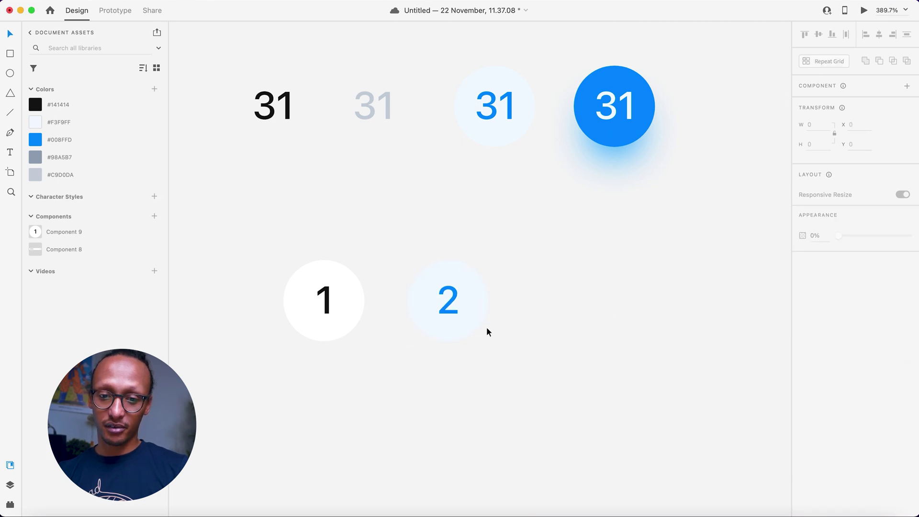
Set the second circle's number to 2 in the blue Toggle State.
{"action": "left_click", "coordinate": [485, 322]}
{"action": "left_click", "coordinate": [832, 142]}
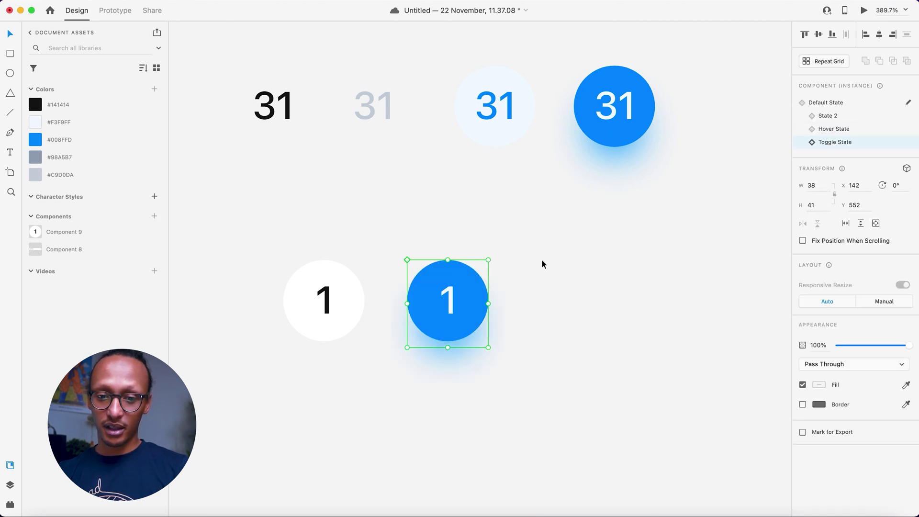
{"action": "double_click", "coordinate": [449, 302]}
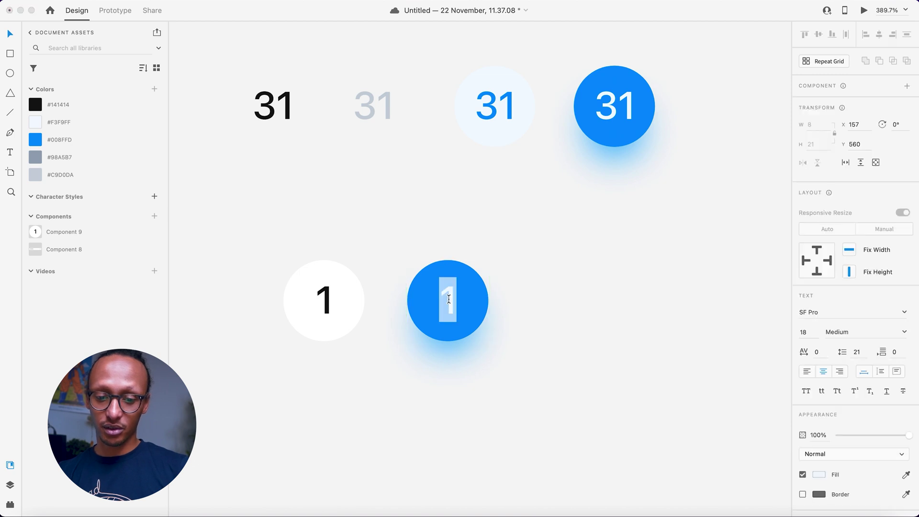
{"action": "type", "text": "2"}
{"action": "key", "text": "Escape"}
{"action": "left_click", "coordinate": [367, 308]}
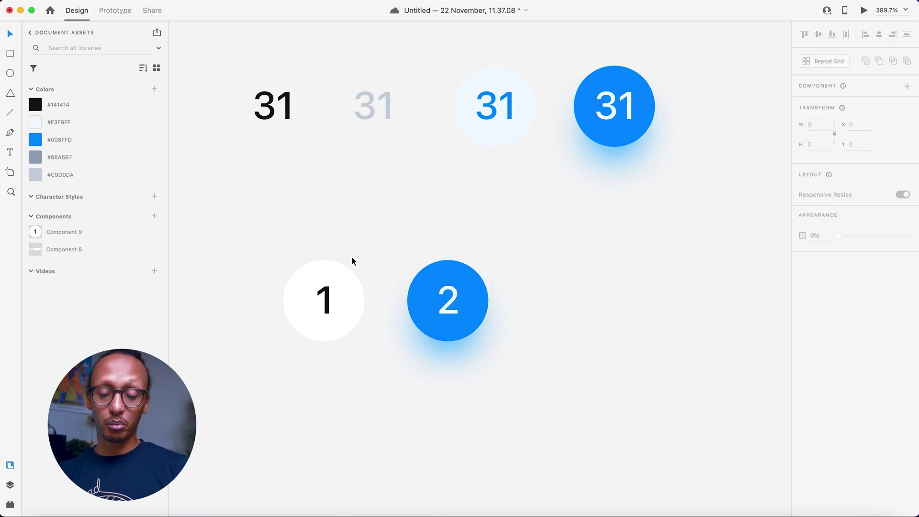
Preview the prototype, toggle day 2 off and day 1 on, then close the preview.
{"action": "left_click", "coordinate": [864, 10]}
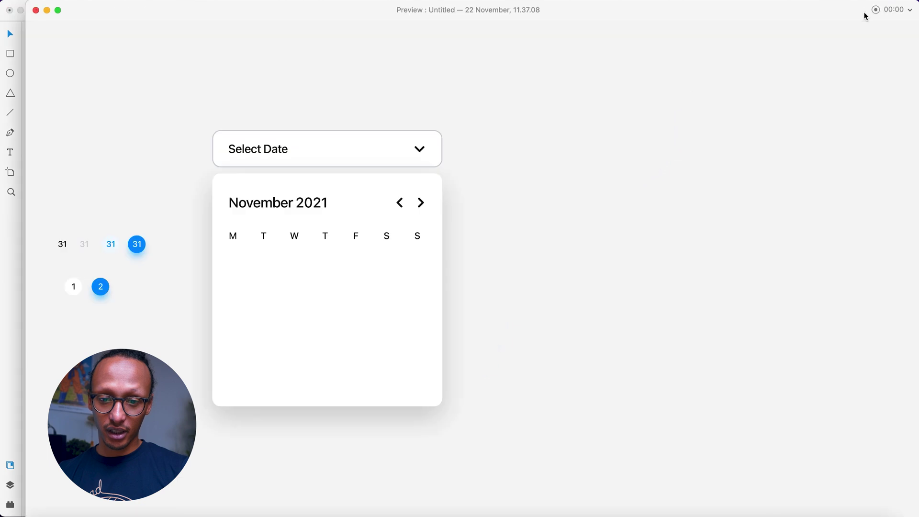
{"action": "left_click", "coordinate": [98, 292]}
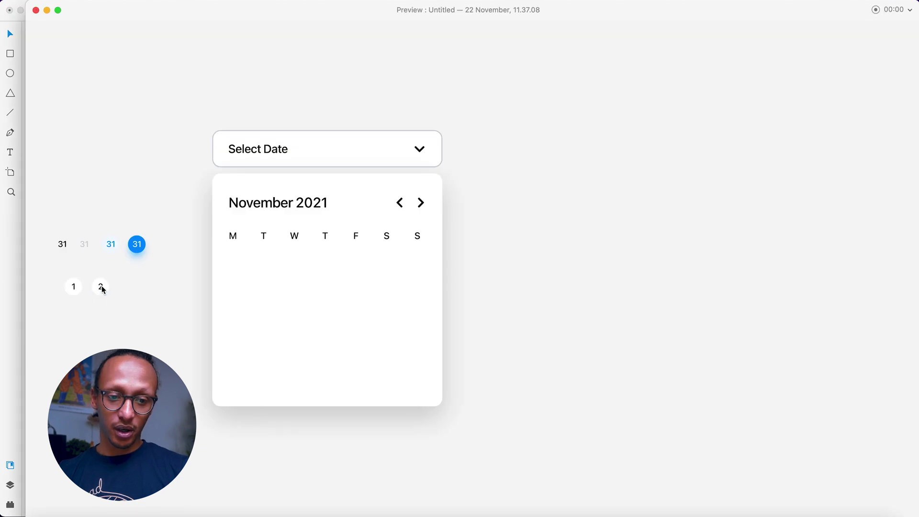
{"action": "left_click", "coordinate": [77, 294]}
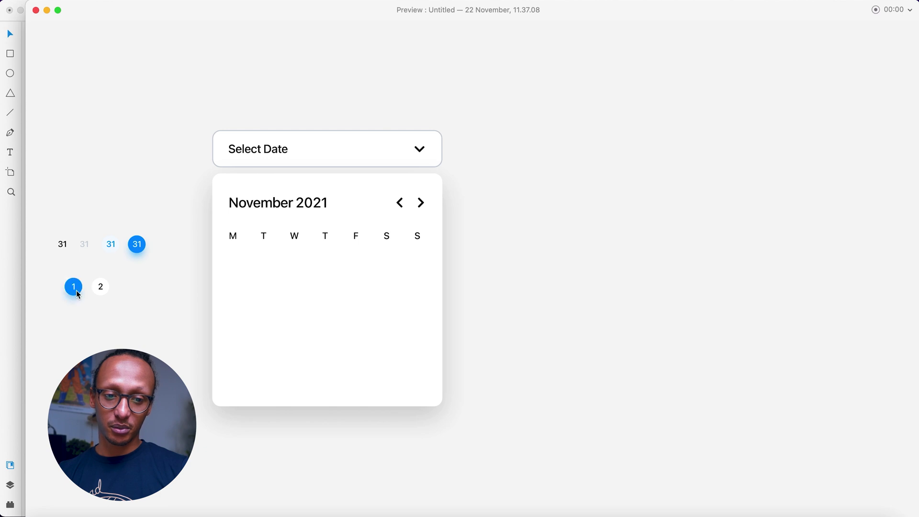
{"action": "left_click", "coordinate": [35, 10]}
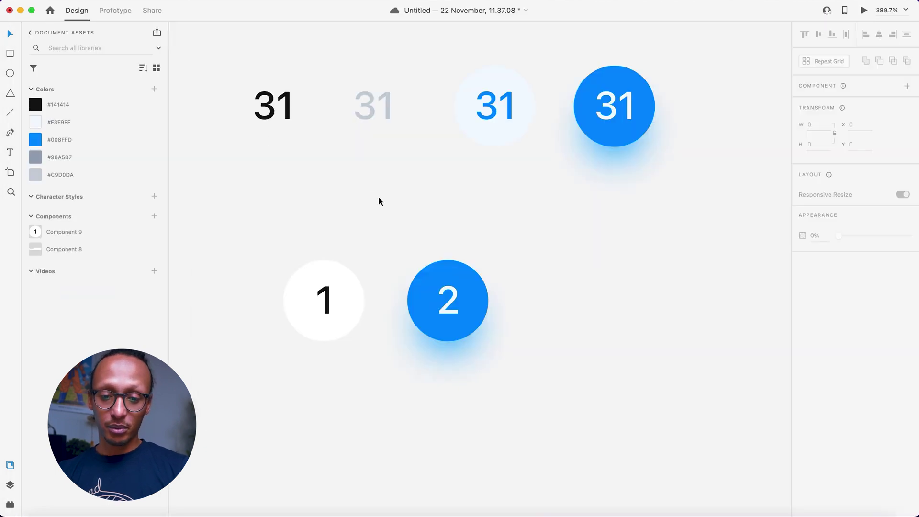
Delete the blue 2 circle and place the 1 circle under M in the calendar.
{"action": "left_click", "coordinate": [454, 311]}
{"action": "key", "text": "Delete"}
{"action": "scroll", "coordinate": [428, 297], "scroll_direction": "down", "scroll_amount": 3}
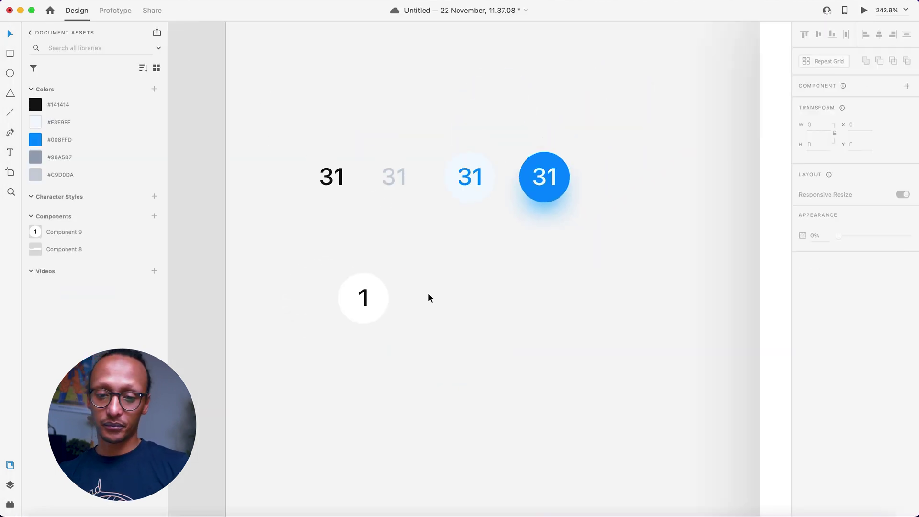
{"action": "scroll", "coordinate": [428, 297], "scroll_direction": "down", "scroll_amount": 3}
{"action": "scroll", "coordinate": [428, 298], "scroll_direction": "right", "scroll_amount": 5}
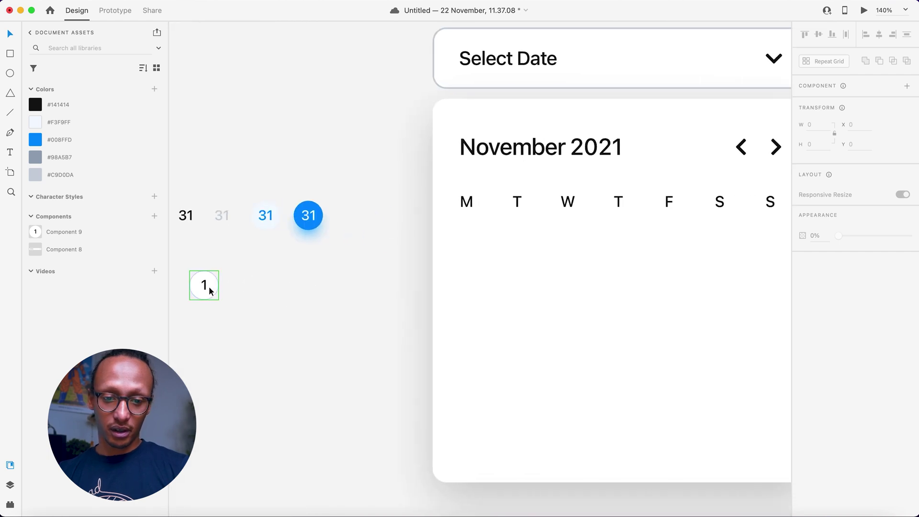
{"action": "left_click_drag", "start_coordinate": [209, 290], "coordinate": [469, 244]}
{"action": "scroll", "coordinate": [469, 242], "scroll_direction": "right", "scroll_amount": 5}
{"action": "scroll", "coordinate": [469, 241], "scroll_direction": "left", "scroll_amount": 4}
{"action": "scroll", "coordinate": [470, 241], "scroll_direction": "down", "scroll_amount": 2}
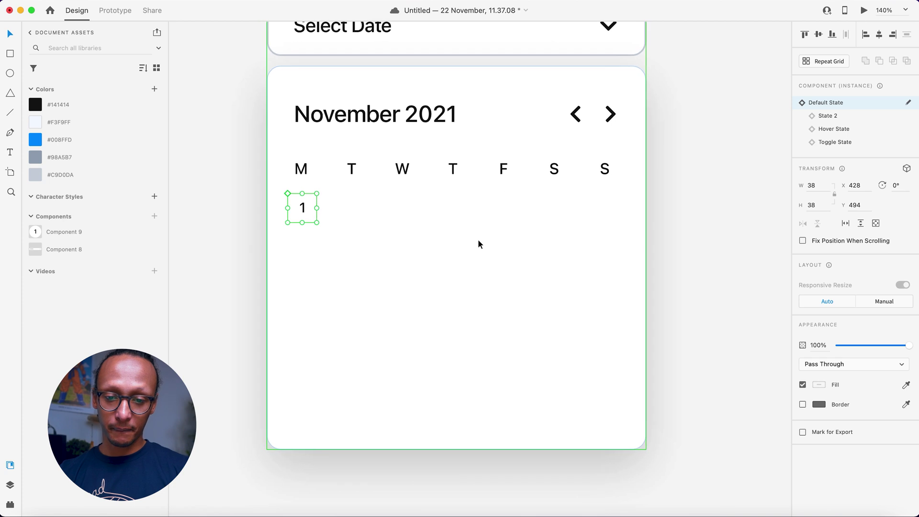
Repeat the 1 circle into a grid of seven columns and four rows.
{"action": "left_click", "coordinate": [829, 61]}
{"action": "left_click_drag", "start_coordinate": [318, 207], "coordinate": [536, 207]}
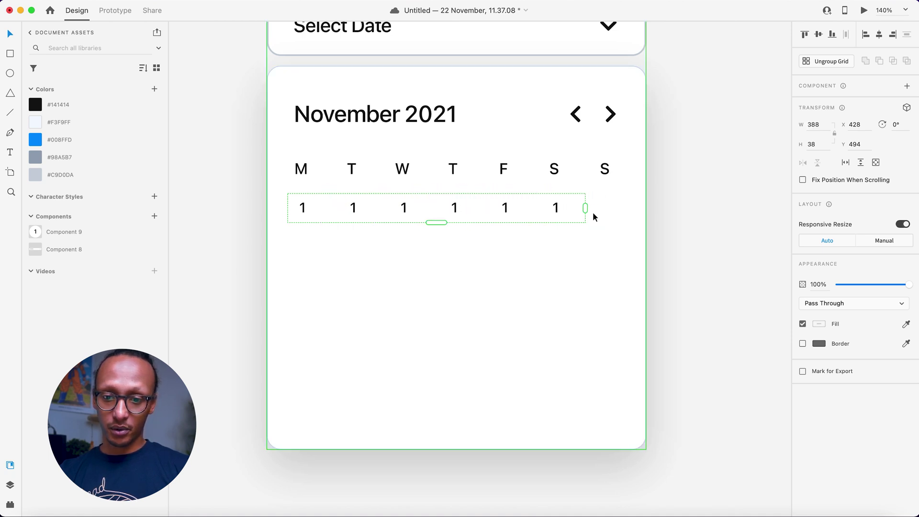
{"action": "left_click_drag", "start_coordinate": [585, 207], "coordinate": [628, 209]}
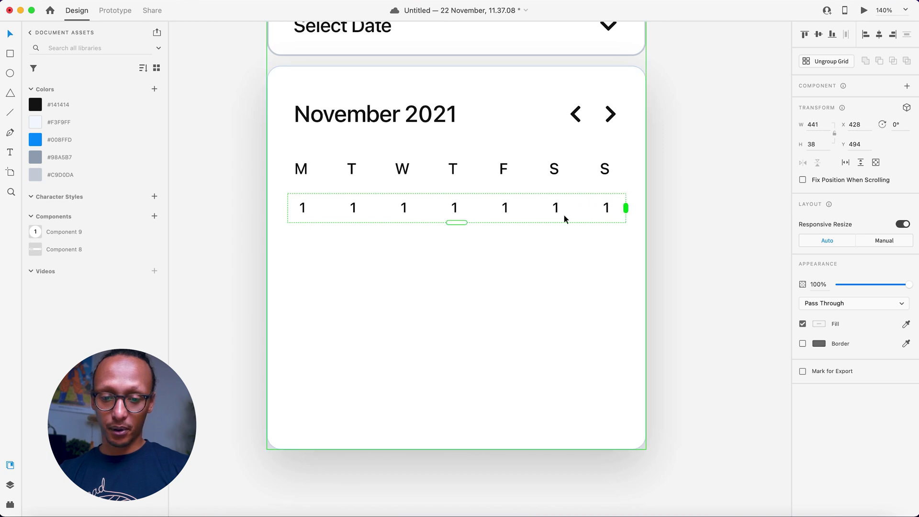
{"action": "left_click_drag", "start_coordinate": [458, 222], "coordinate": [437, 356]}
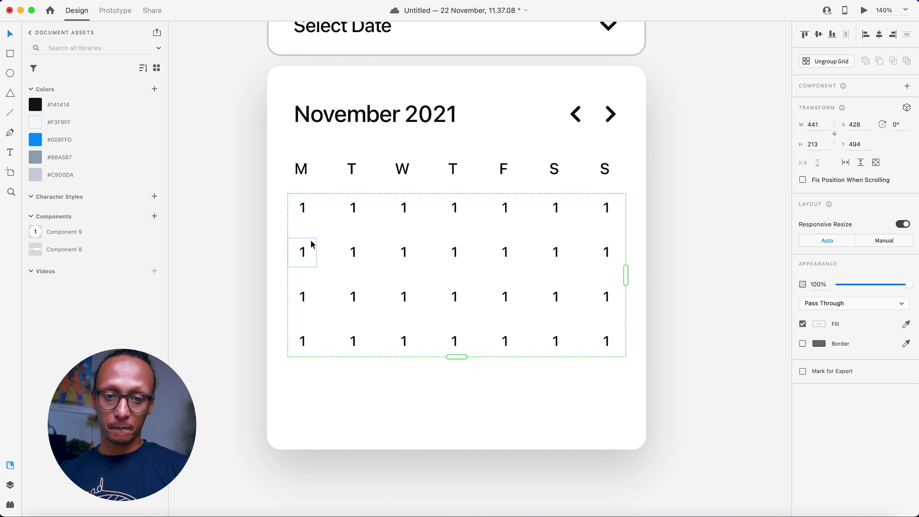
{"action": "left_click_drag", "start_coordinate": [310, 231], "coordinate": [310, 230]}
{"action": "left_click", "coordinate": [227, 239]}
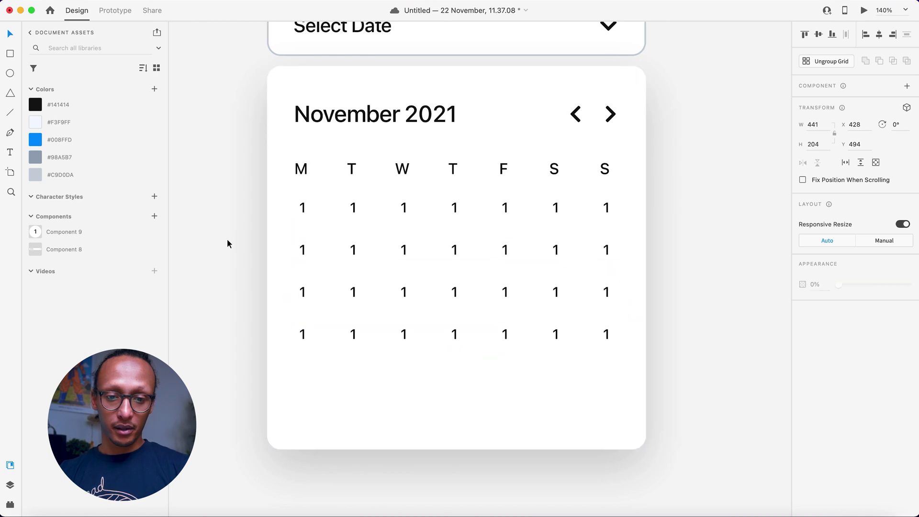
{"action": "scroll", "coordinate": [227, 239], "scroll_direction": "down", "scroll_amount": 2}
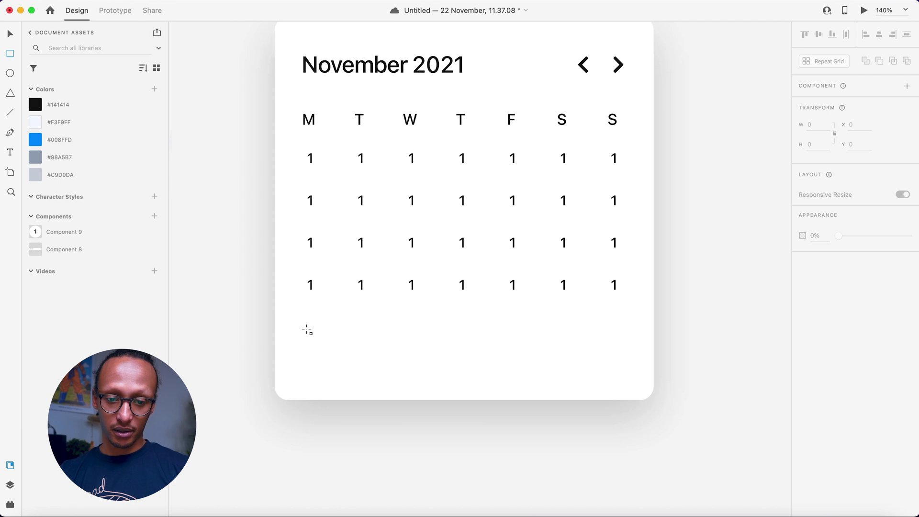
Build a rounded pill button labelled Reset below the day grid.
{"action": "left_click_drag", "start_coordinate": [307, 330], "coordinate": [330, 360]}
{"action": "left_click", "coordinate": [348, 351]}
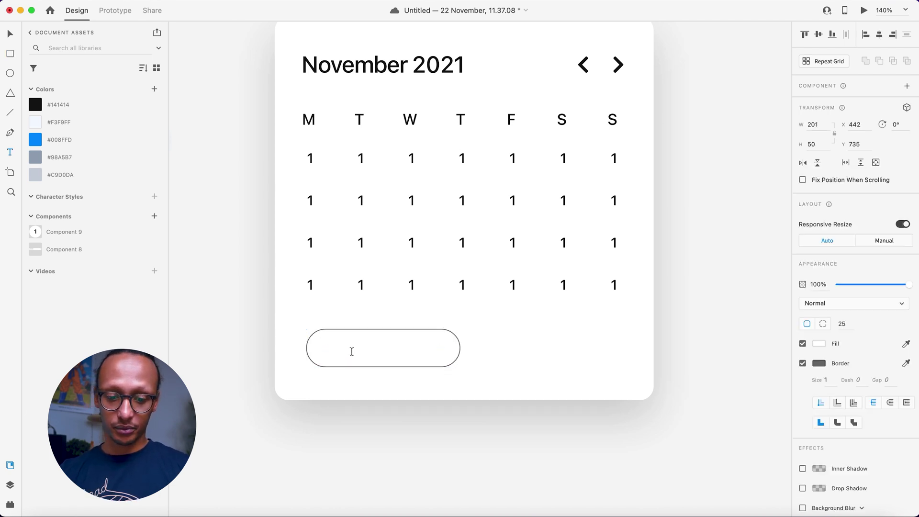
{"action": "type", "text": "Reset"}
{"action": "key", "text": "Escape"}
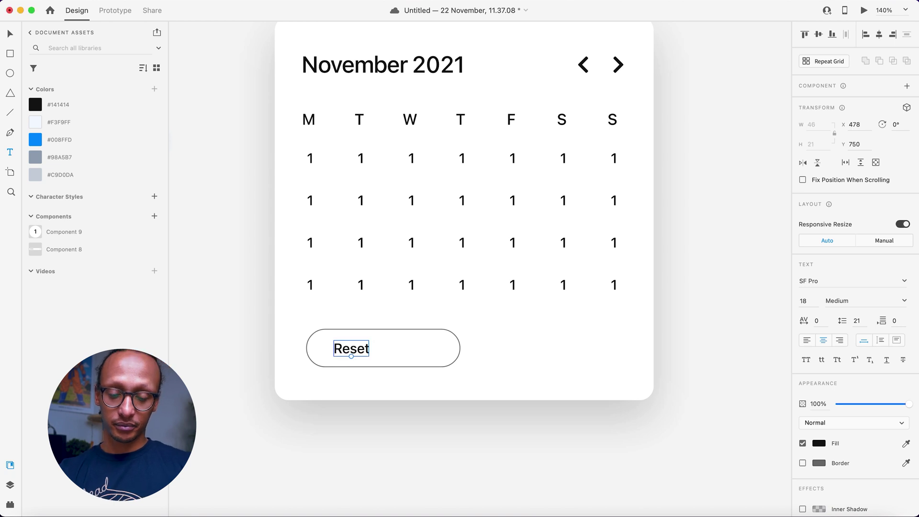
{"action": "left_click_drag", "start_coordinate": [352, 349], "coordinate": [587, 352]}
{"action": "left_click", "coordinate": [419, 350], "text": "shift"}
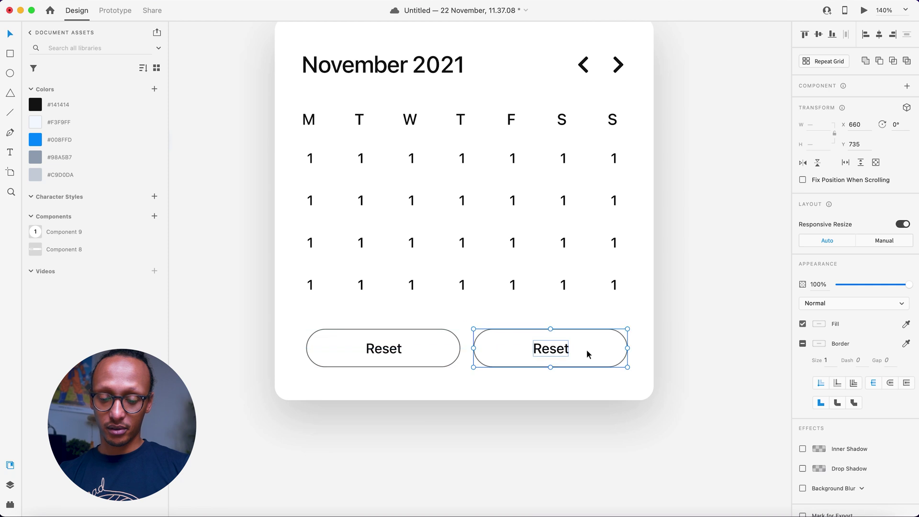
Relabel the second button's text to Select.
{"action": "double_click", "coordinate": [568, 349]}
{"action": "type", "text": "Se"}
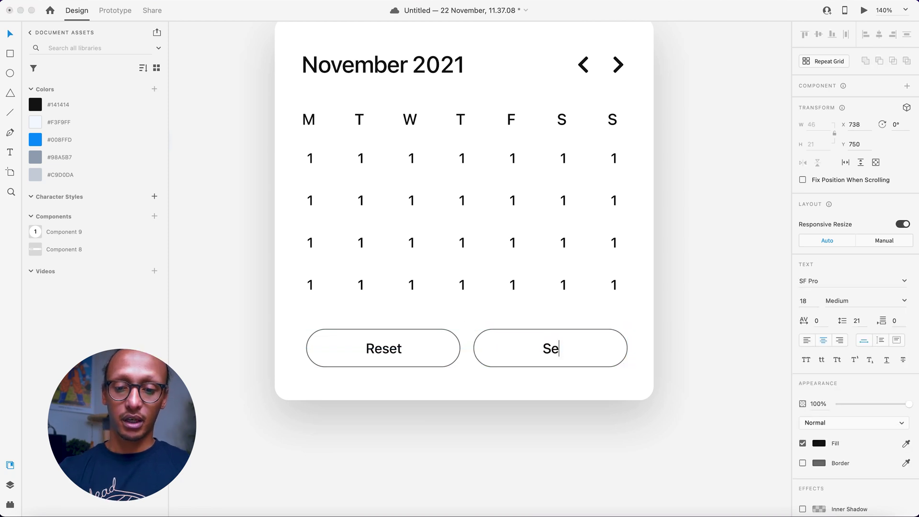
{"action": "type", "text": "lect"}
{"action": "key", "text": "Escape"}
Style the Select button with #008FFD fill, #F3F9FF text and no border.
{"action": "left_click", "coordinate": [516, 350]}
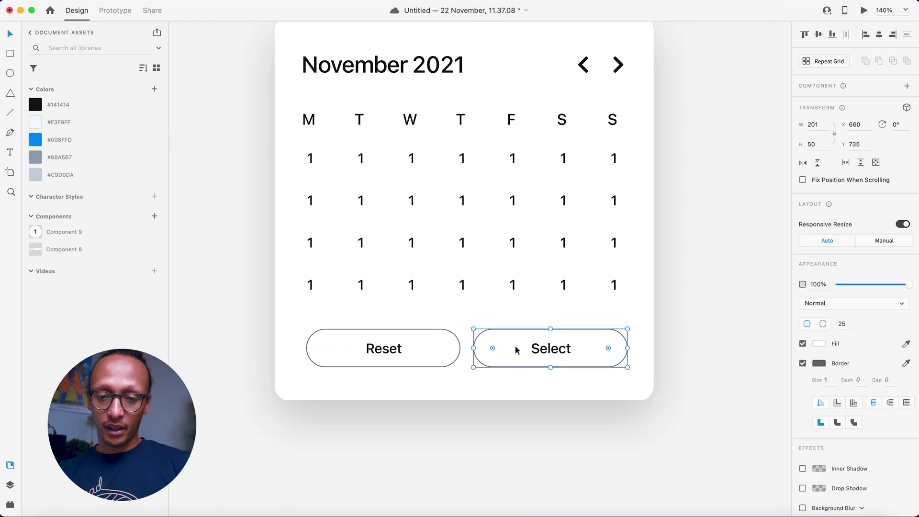
{"action": "left_click", "coordinate": [93, 140]}
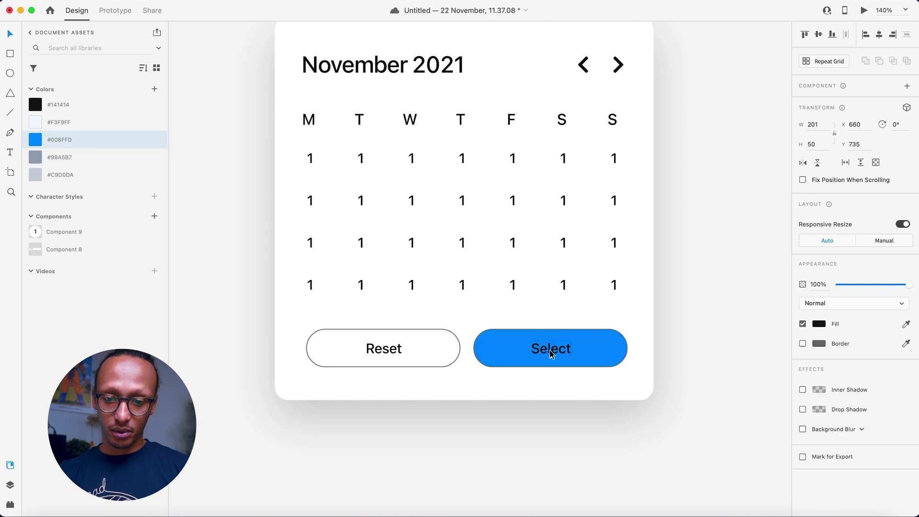
{"action": "key", "text": "Tab"}
{"action": "left_click", "coordinate": [68, 126]}
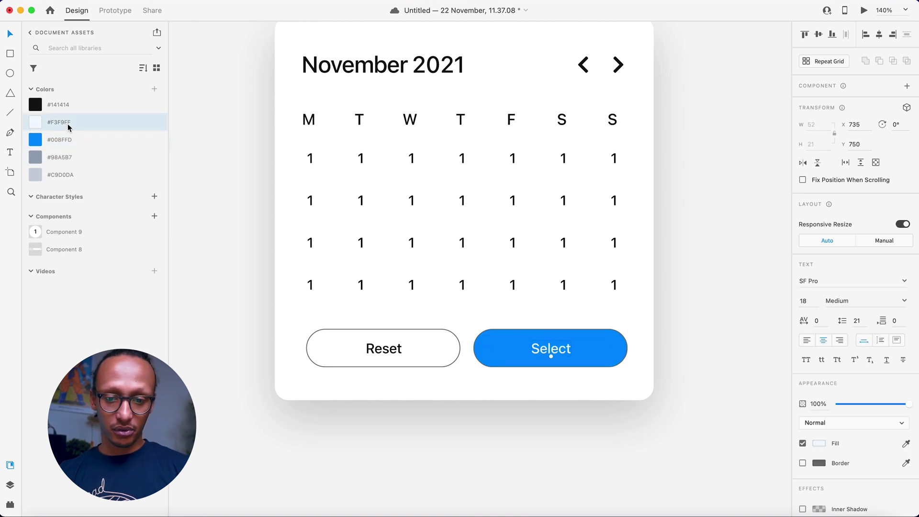
{"action": "left_click", "coordinate": [491, 345]}
{"action": "left_click", "coordinate": [802, 363]}
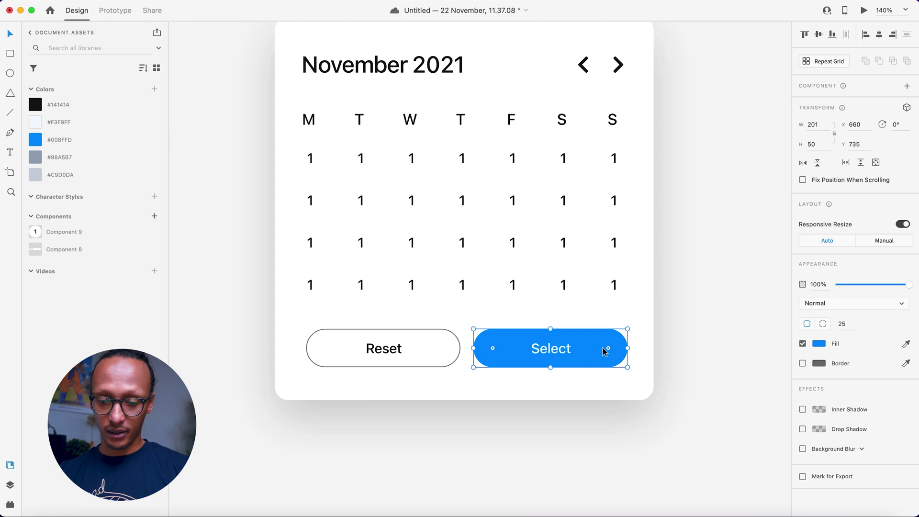
Add a blurred copy under Select as a glow: object blur 11, 177×38, 70% opacity.
{"action": "left_click_drag", "start_coordinate": [608, 349], "coordinate": [611, 380]}
{"action": "key", "text": "alt"}
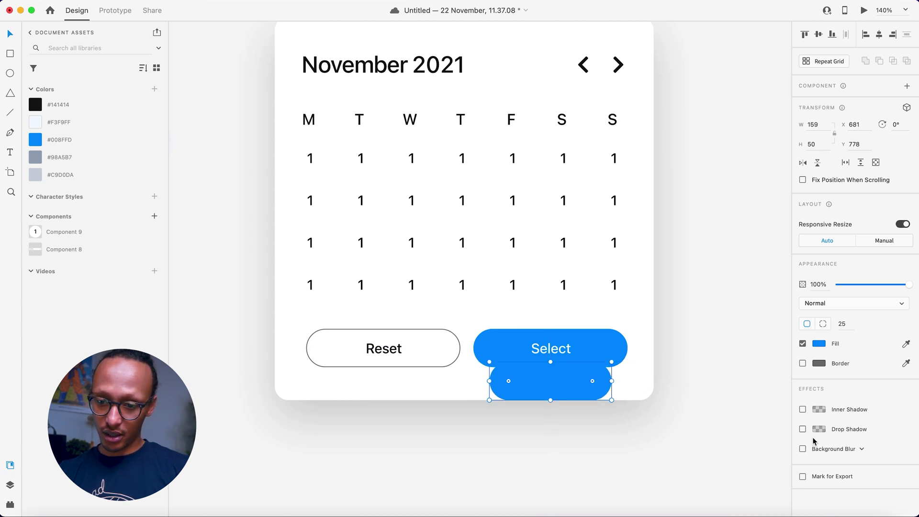
{"action": "left_click", "coordinate": [835, 449]}
{"action": "left_click", "coordinate": [831, 461]}
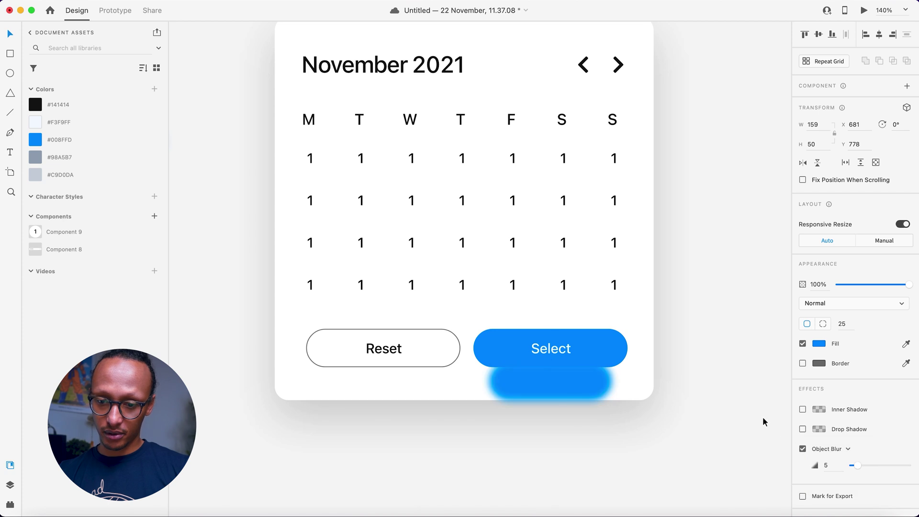
{"action": "left_click_drag", "start_coordinate": [568, 392], "coordinate": [572, 364]}
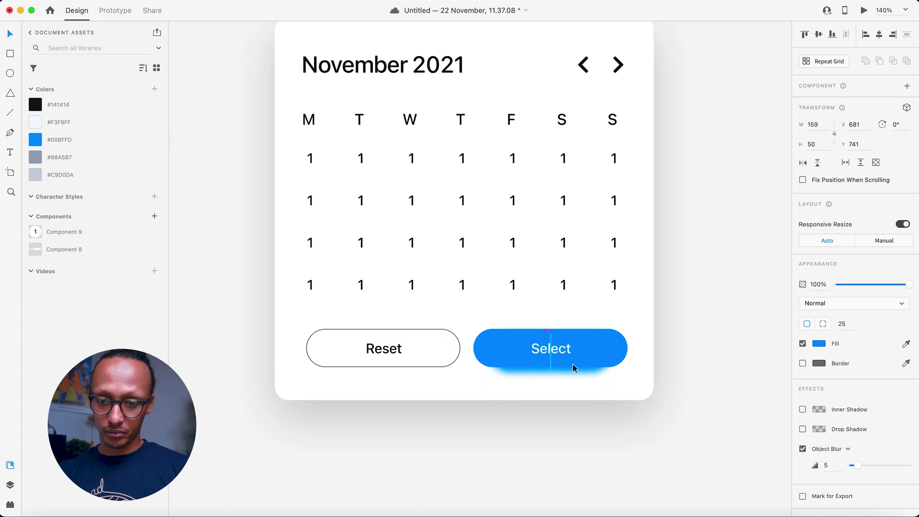
{"action": "key", "text": "alt"}
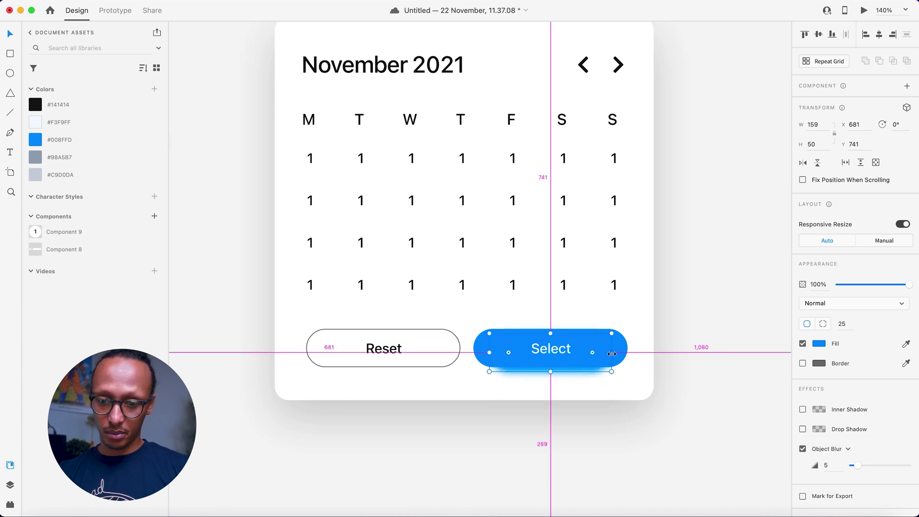
{"action": "left_click_drag", "start_coordinate": [612, 353], "coordinate": [621, 353]}
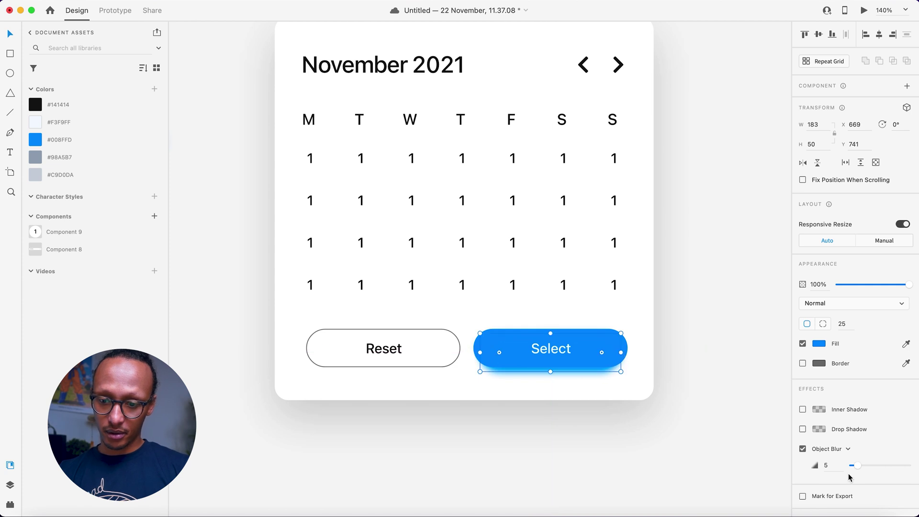
{"action": "left_click_drag", "start_coordinate": [857, 469], "coordinate": [864, 469]}
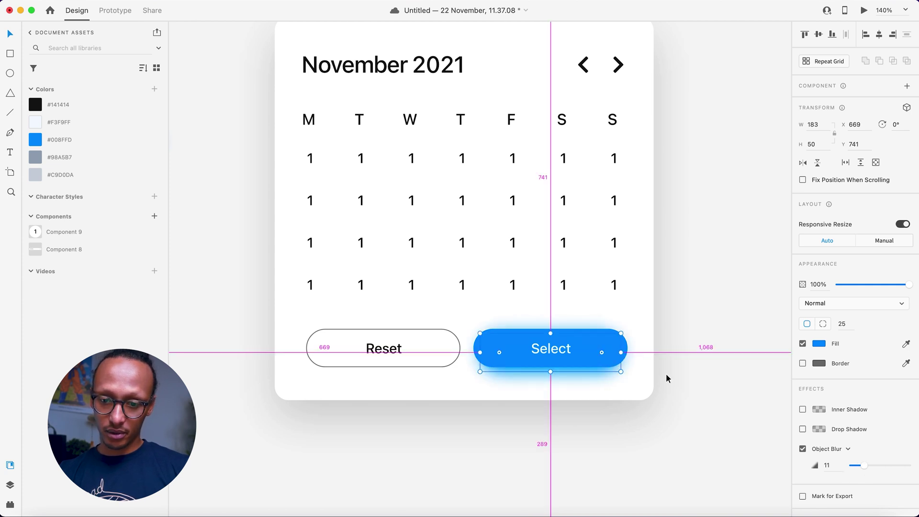
{"action": "left_click_drag", "start_coordinate": [614, 353], "coordinate": [613, 353]}
{"action": "left_click_drag", "start_coordinate": [550, 332], "coordinate": [549, 341]}
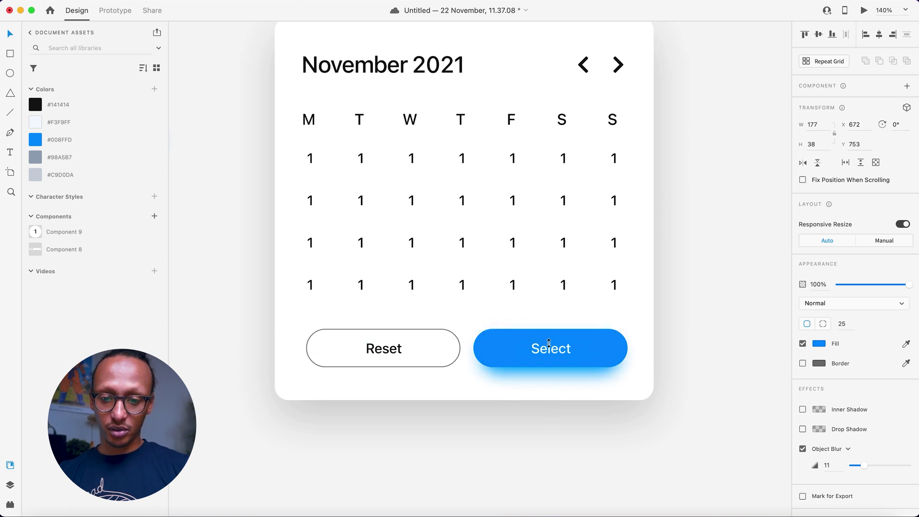
{"action": "left_click_drag", "start_coordinate": [908, 284], "coordinate": [888, 285]}
{"action": "left_click", "coordinate": [745, 360]}
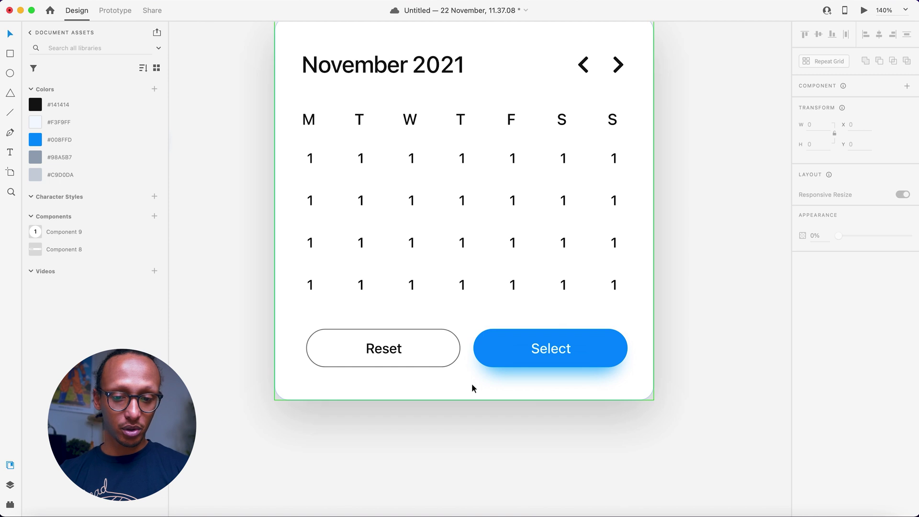
Style the Reset button with #C9D0DA fill, no border and #F3F9FF text.
{"action": "left_click", "coordinate": [361, 362]}
{"action": "left_click", "coordinate": [55, 176]}
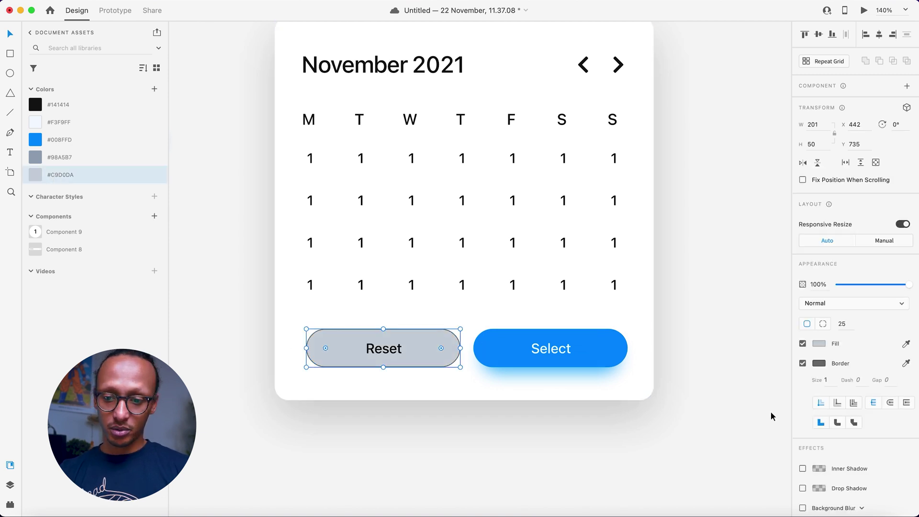
{"action": "left_click", "coordinate": [803, 364]}
{"action": "double_click", "coordinate": [392, 352]}
{"action": "left_click", "coordinate": [90, 127]}
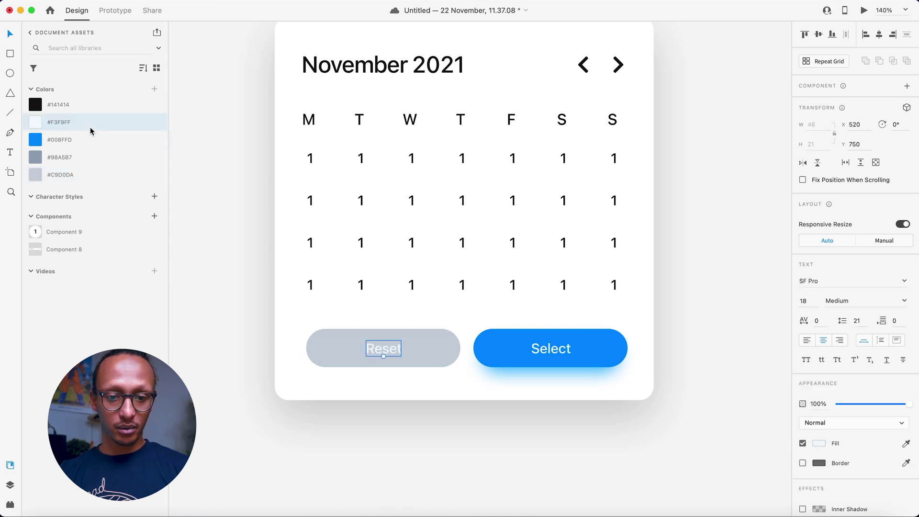
{"action": "left_click", "coordinate": [222, 247]}
{"action": "scroll", "coordinate": [437, 389], "scroll_direction": "down", "scroll_amount": 3}
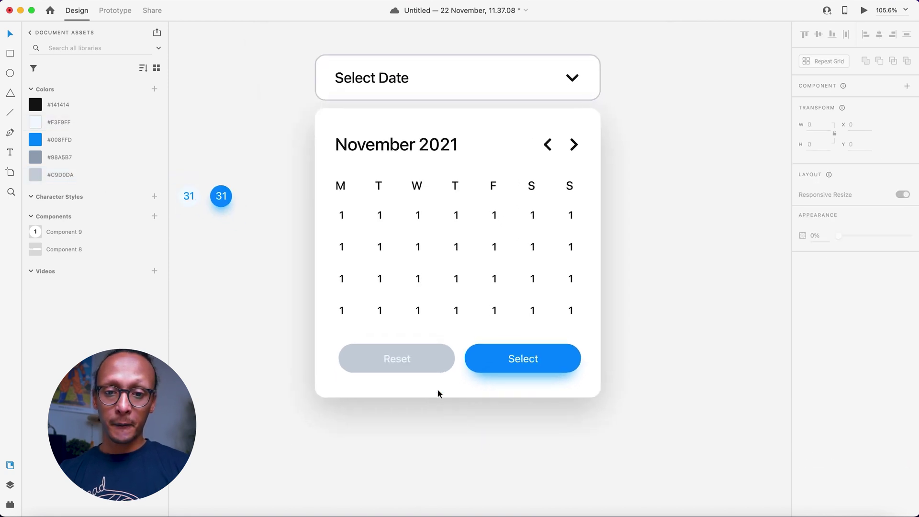
Renumber the grid cells for November 2021: 29, 30, 31, then 1–30, 1, 2.
{"action": "scroll", "coordinate": [451, 329], "scroll_direction": "up", "scroll_amount": 2}
{"action": "double_click", "coordinate": [456, 328]}
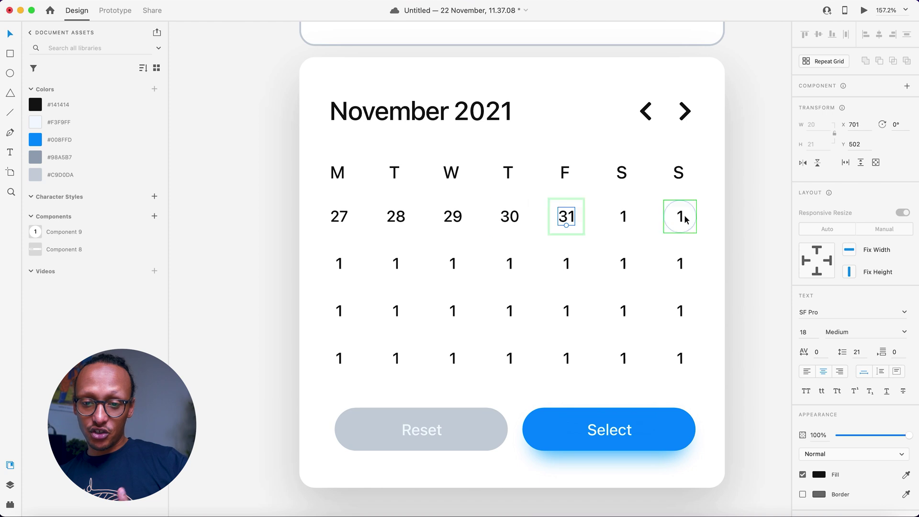
{"action": "double_click", "coordinate": [567, 309]}
{"action": "double_click", "coordinate": [509, 357]}
{"action": "double_click", "coordinate": [343, 312]}
{"action": "double_click", "coordinate": [624, 217]}
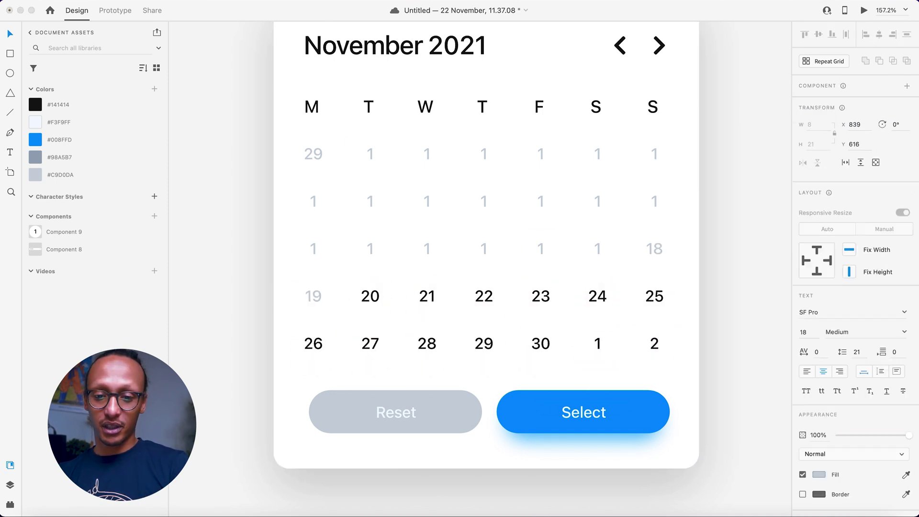
{"action": "double_click", "coordinate": [598, 249]}
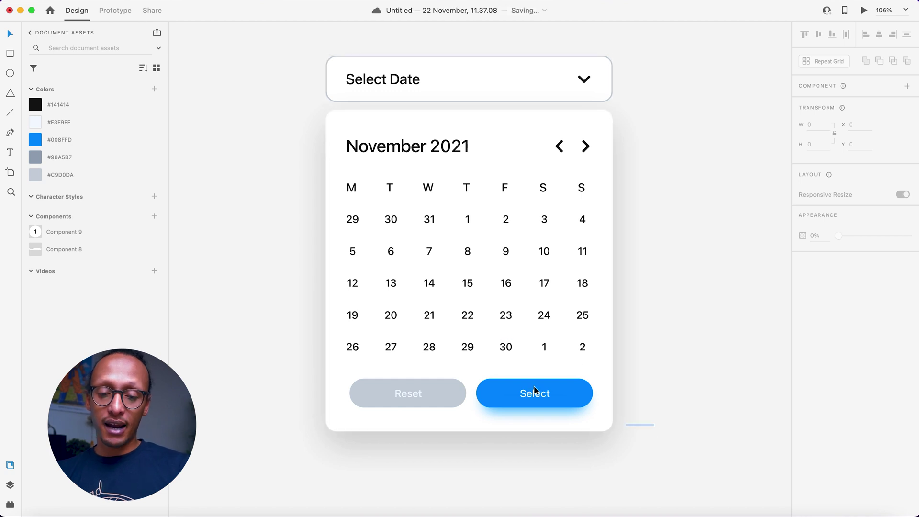
Cut the date grid and buttons and paste them inside the calendar card under M–S.
{"action": "left_click_drag", "start_coordinate": [654, 426], "coordinate": [337, 174]}
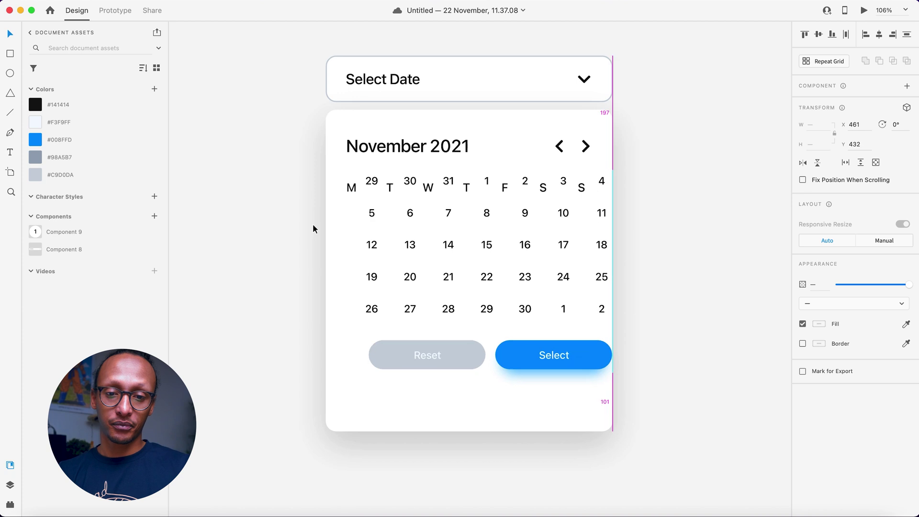
{"action": "left_click", "coordinate": [418, 191]}
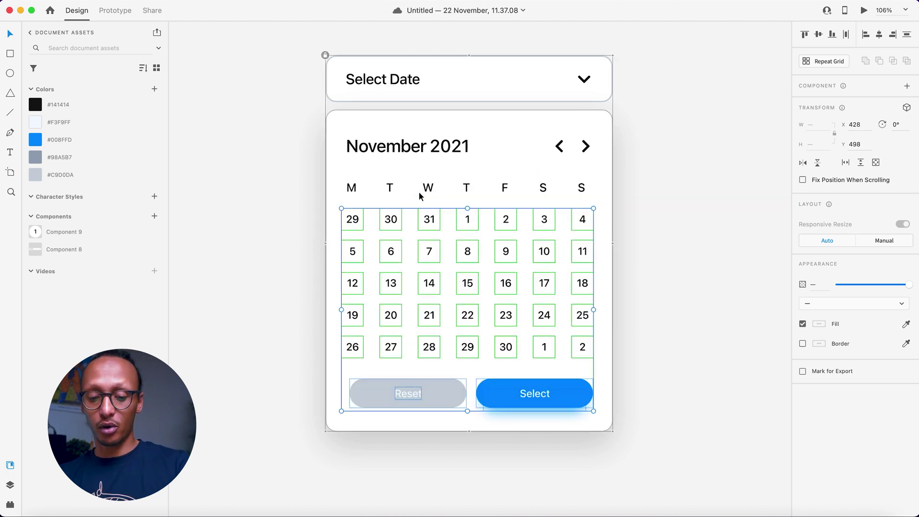
{"action": "key", "text": "Delete"}
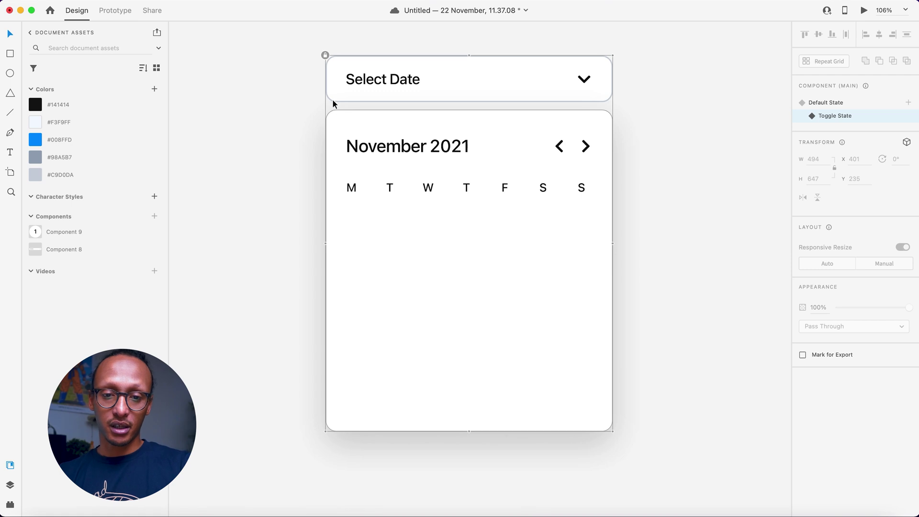
{"action": "left_click", "coordinate": [326, 57]}
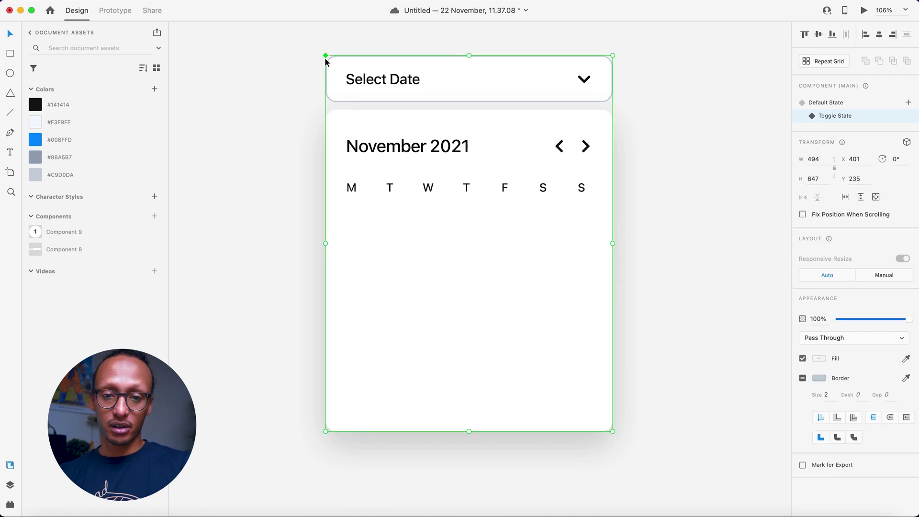
{"action": "double_click", "coordinate": [360, 277]}
{"action": "key", "text": "ctrl+z"}
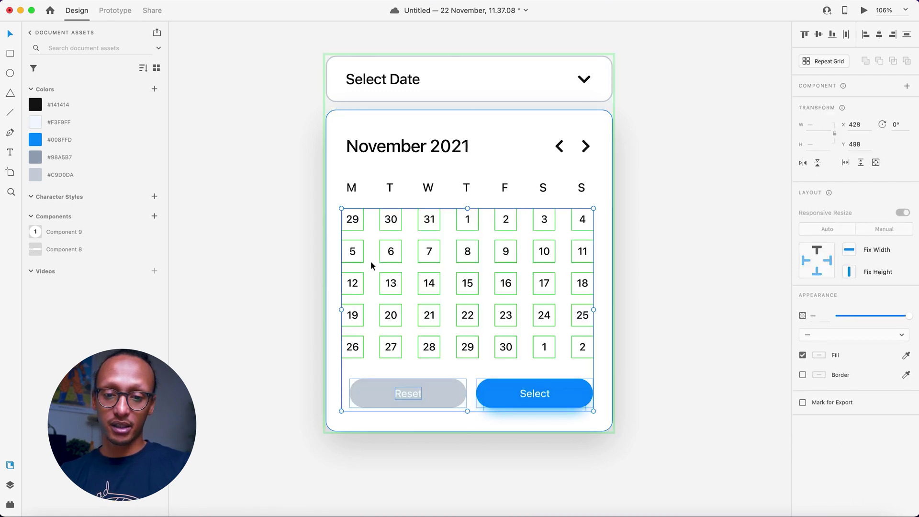
{"action": "left_click", "coordinate": [291, 314]}
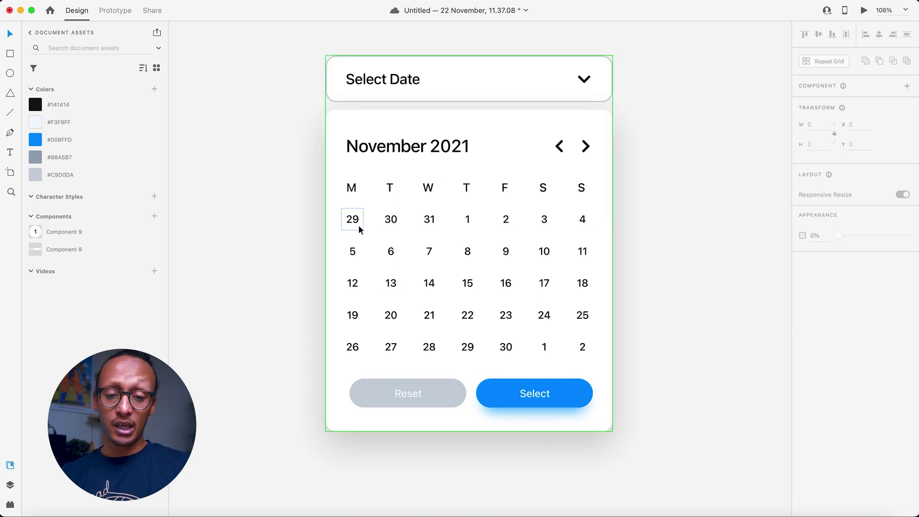
Select the out-of-month date cells 29, 30, 31, 1 and 2 in the November calendar.
{"action": "scroll", "coordinate": [397, 241], "scroll_direction": "up", "scroll_amount": 3}
{"action": "scroll", "coordinate": [398, 243], "scroll_direction": "right", "scroll_amount": 2}
{"action": "scroll", "coordinate": [397, 243], "scroll_direction": "down", "scroll_amount": 1}
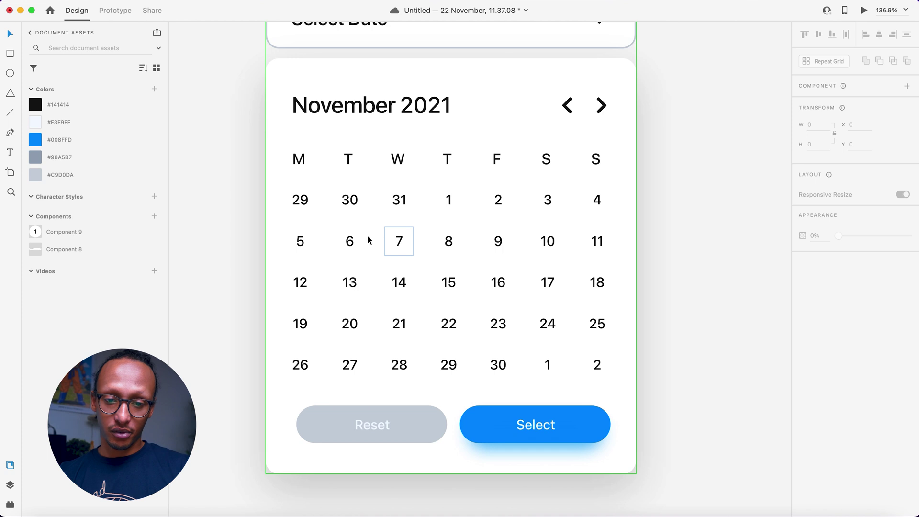
{"action": "left_click", "coordinate": [305, 203]}
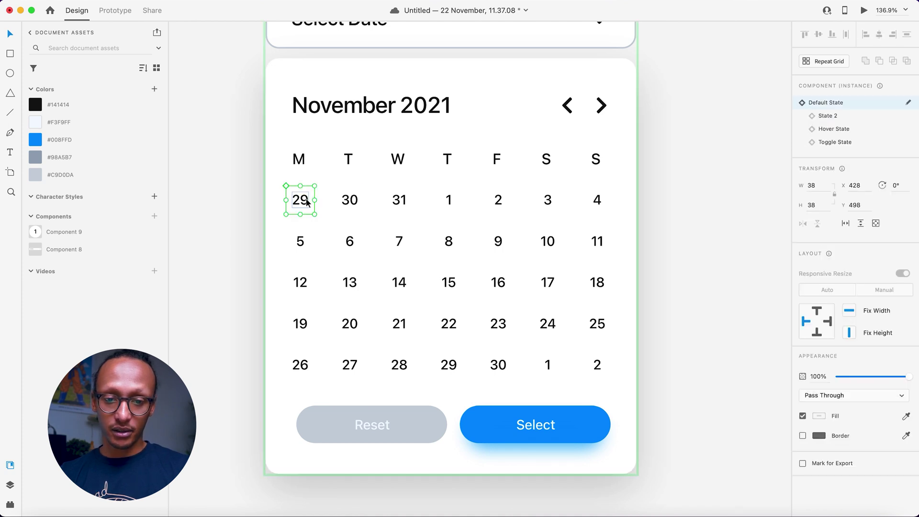
{"action": "left_click", "coordinate": [350, 200], "text": "shift"}
{"action": "left_click", "coordinate": [399, 199], "text": "shift"}
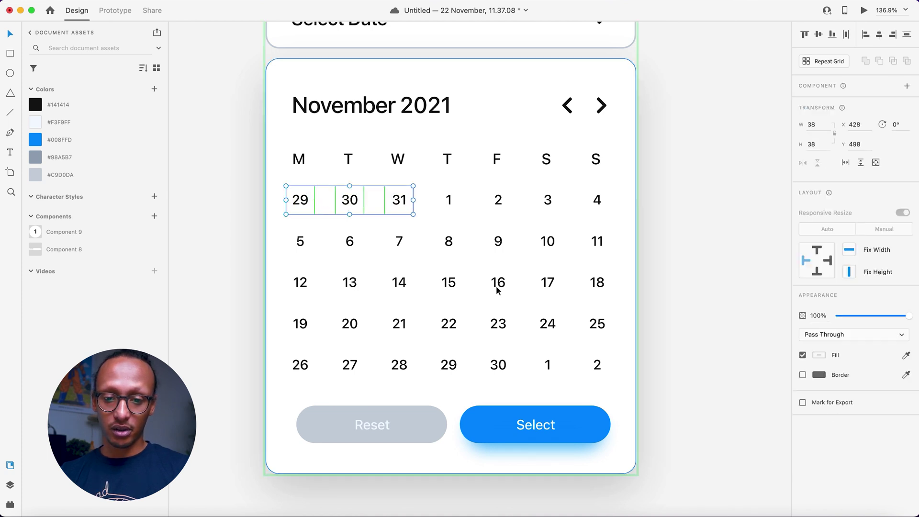
{"action": "left_click", "coordinate": [546, 366], "text": "shift"}
{"action": "left_click", "coordinate": [595, 370], "text": "shift"}
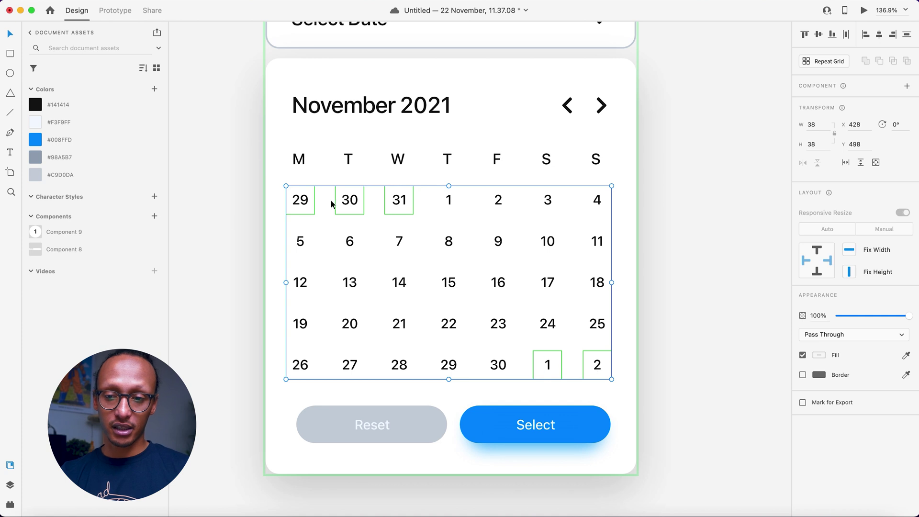
{"action": "left_click", "coordinate": [239, 186]}
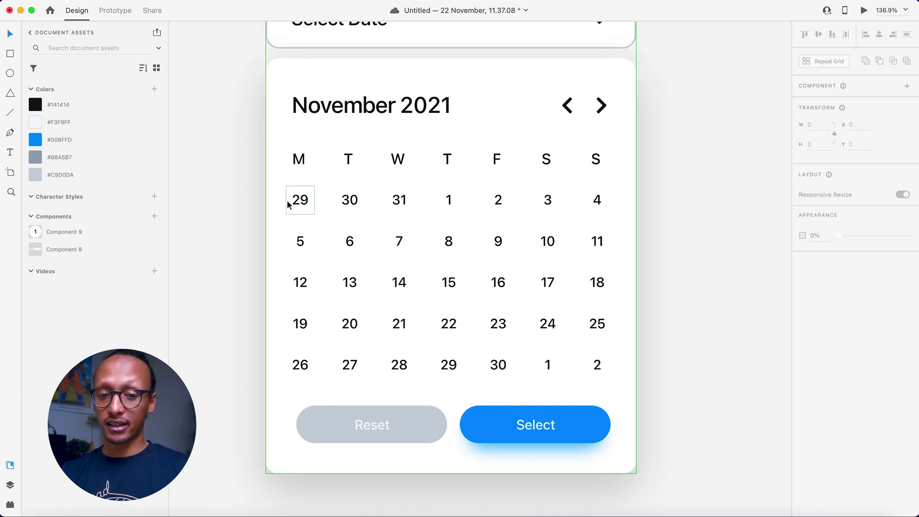
Switch previous-month dates 29, 30 and 31 to their grayed-out State 2.
{"action": "left_click", "coordinate": [303, 201]}
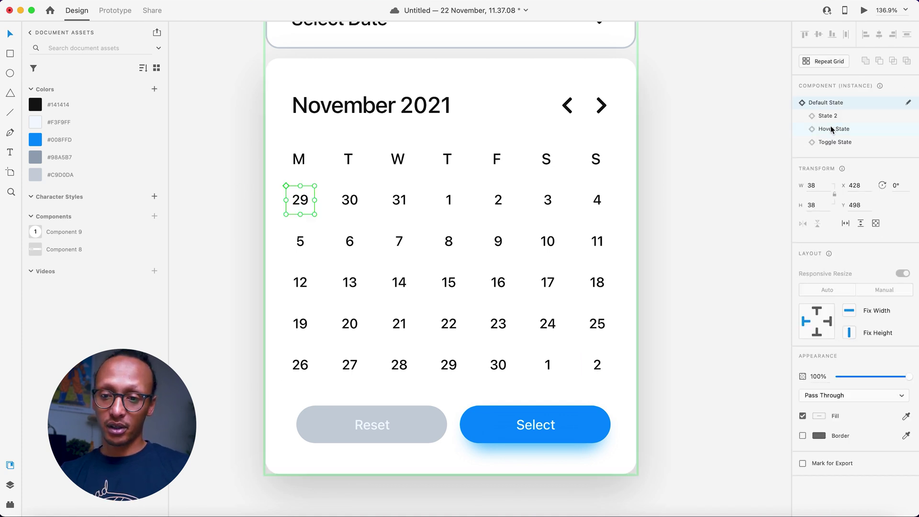
{"action": "left_click", "coordinate": [829, 116]}
{"action": "left_click", "coordinate": [360, 201]}
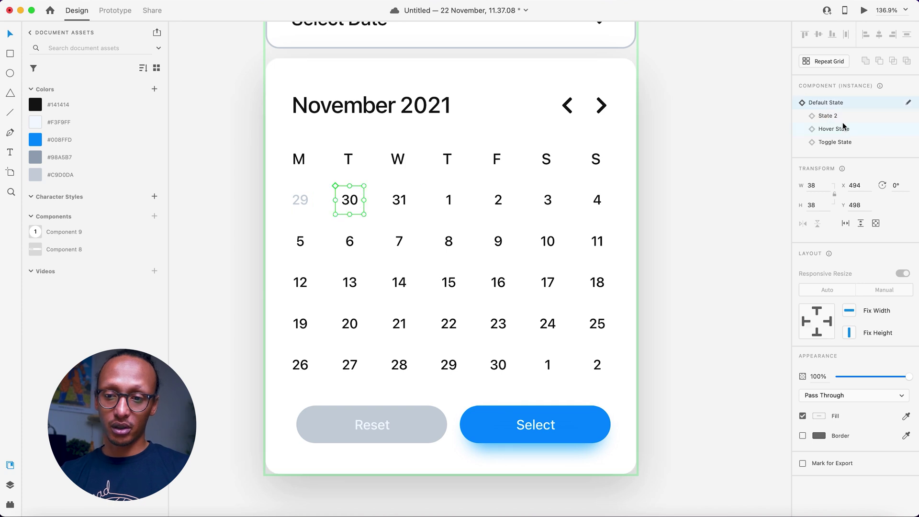
{"action": "left_click", "coordinate": [829, 117]}
{"action": "left_click", "coordinate": [405, 203]}
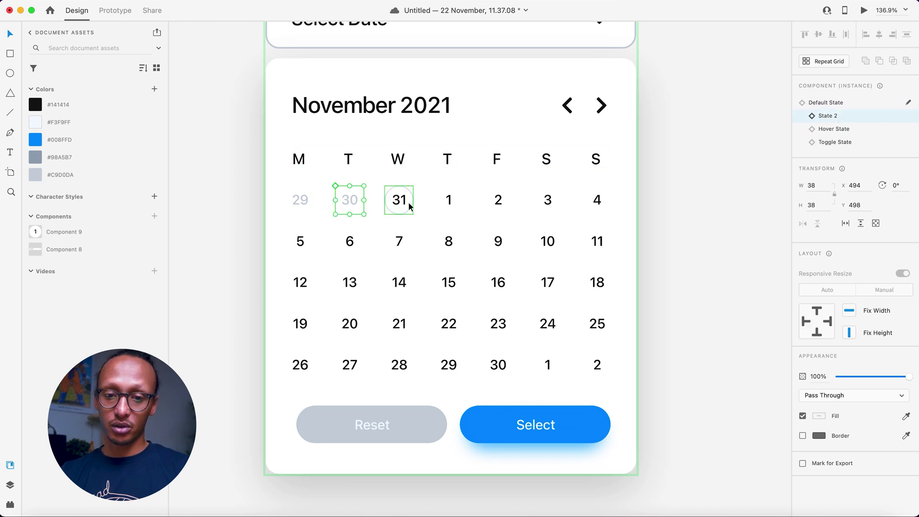
{"action": "left_click", "coordinate": [823, 117]}
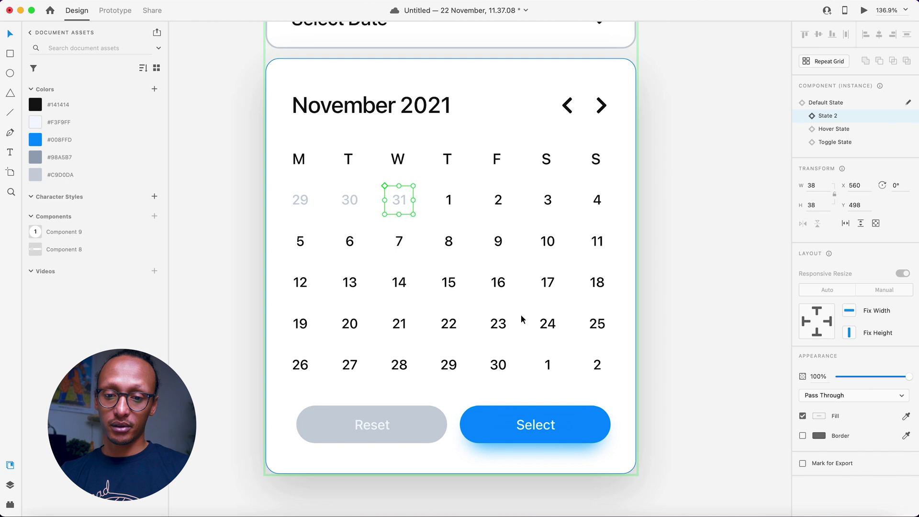
Switch next-month dates 2 and 1 to State 2, then deselect everything.
{"action": "left_click", "coordinate": [595, 365]}
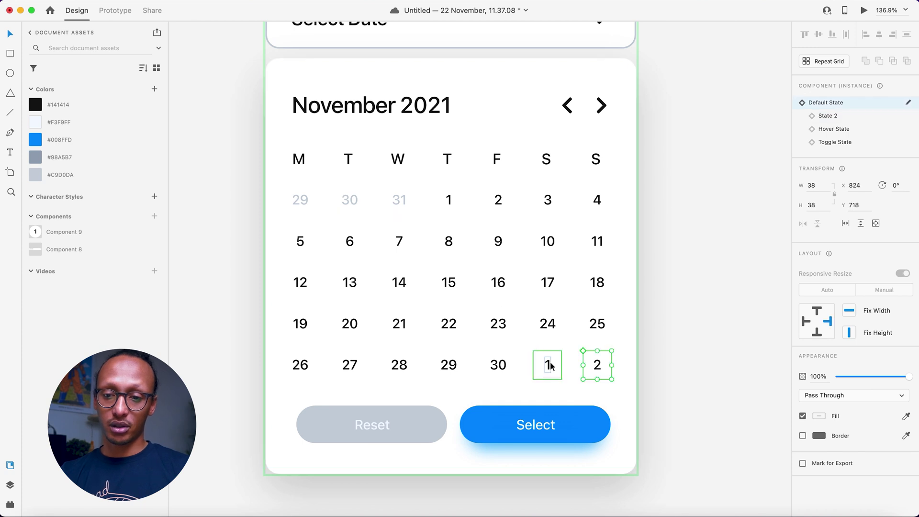
{"action": "left_click", "coordinate": [837, 116]}
{"action": "left_click", "coordinate": [557, 362]}
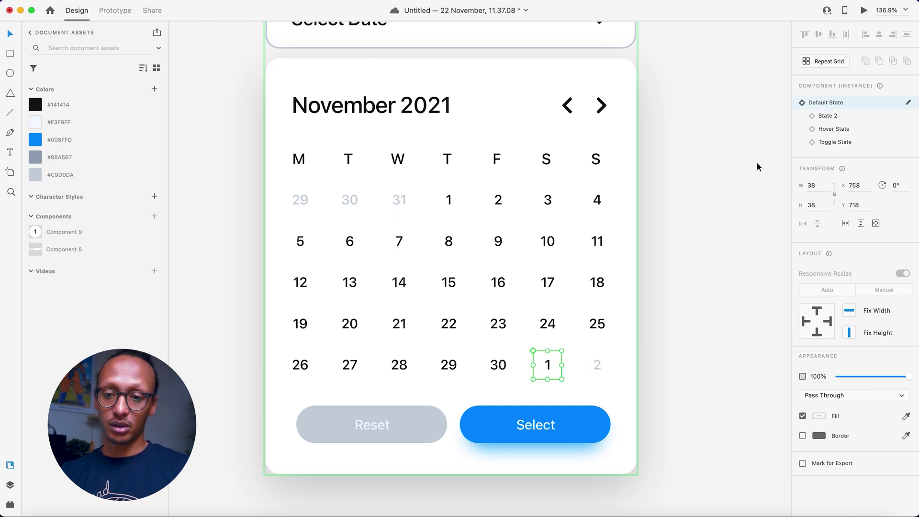
{"action": "left_click", "coordinate": [828, 118]}
{"action": "left_click", "coordinate": [672, 201]}
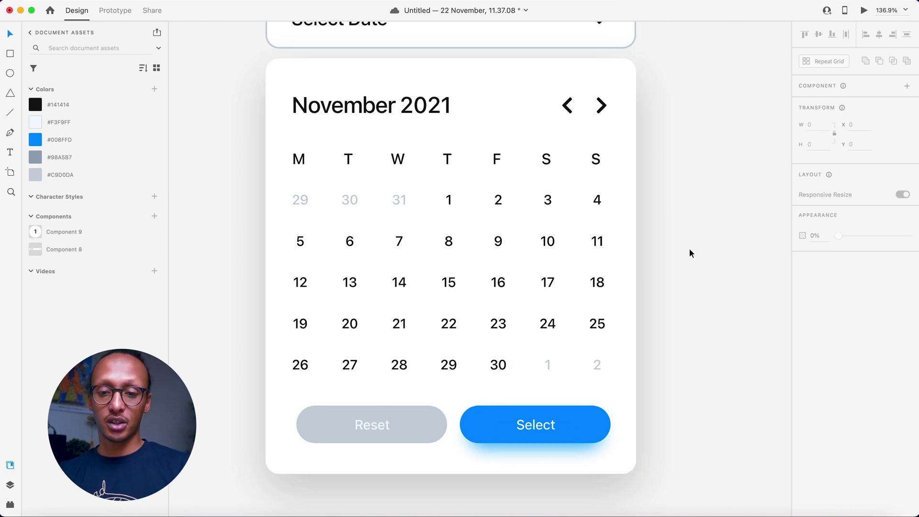
In Prototype mode, edit the date-picker's Default State interaction, keeping the Tap trigger.
{"action": "scroll", "coordinate": [688, 248], "scroll_direction": "down", "scroll_amount": 3}
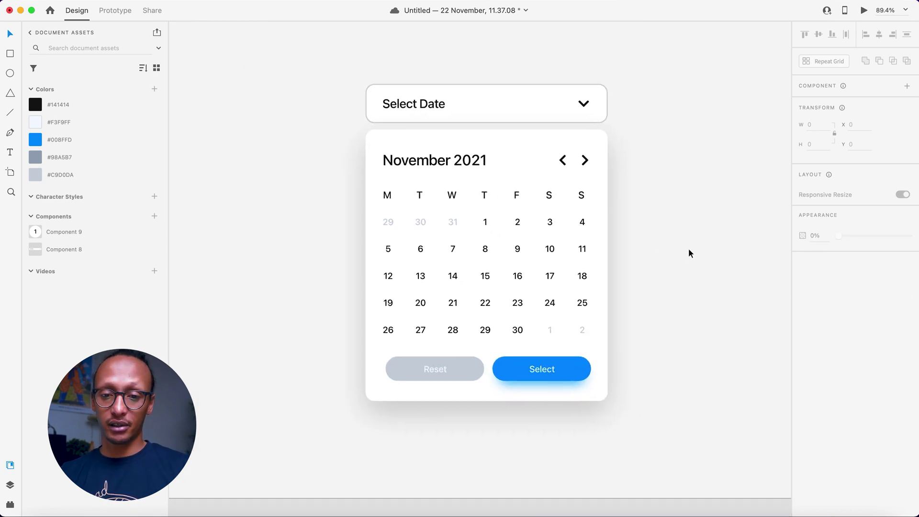
{"action": "scroll", "coordinate": [688, 248], "scroll_direction": "right", "scroll_amount": 4}
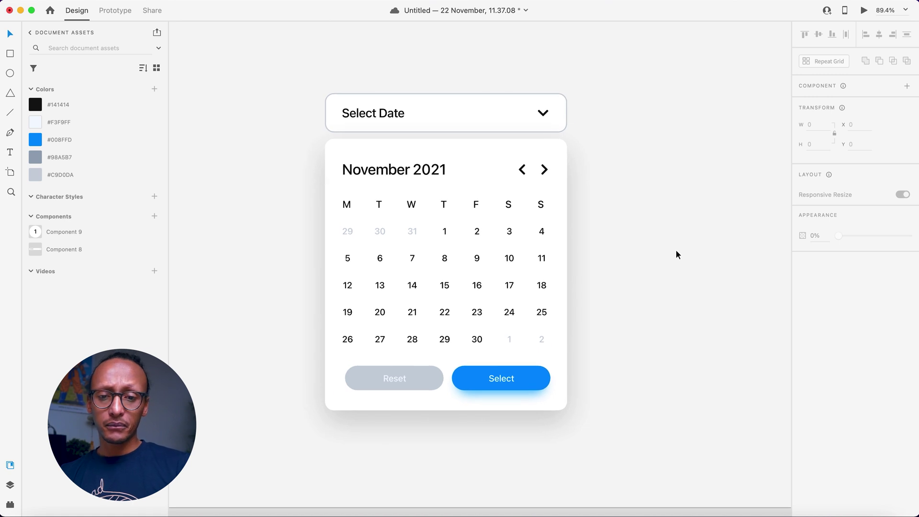
{"action": "left_click", "coordinate": [501, 128]}
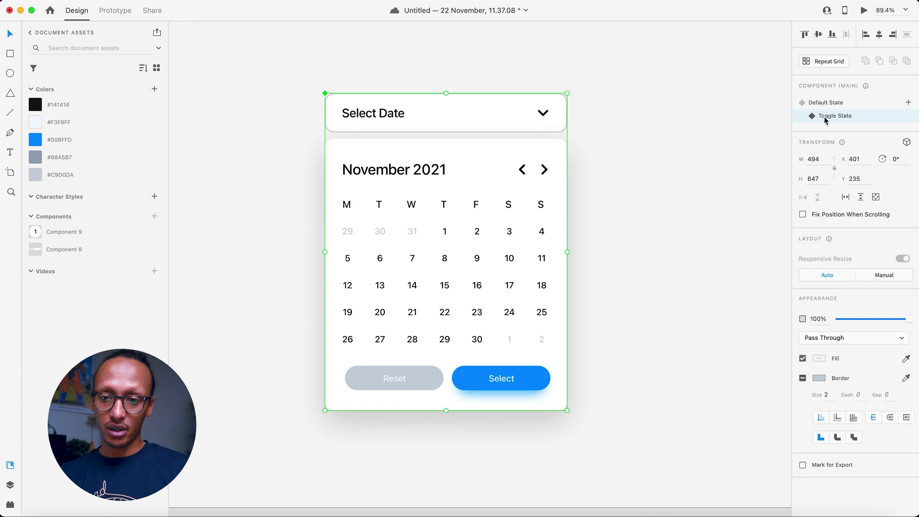
{"action": "left_click", "coordinate": [114, 12]}
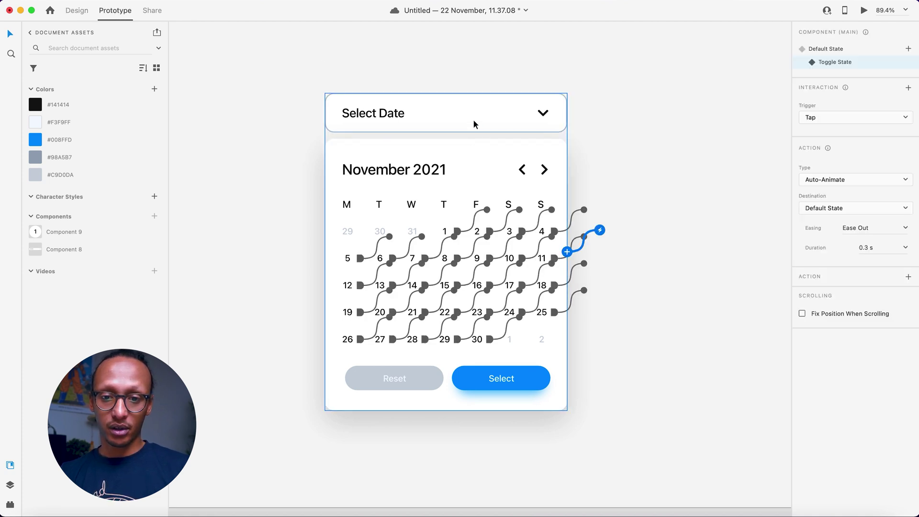
{"action": "left_click", "coordinate": [830, 50]}
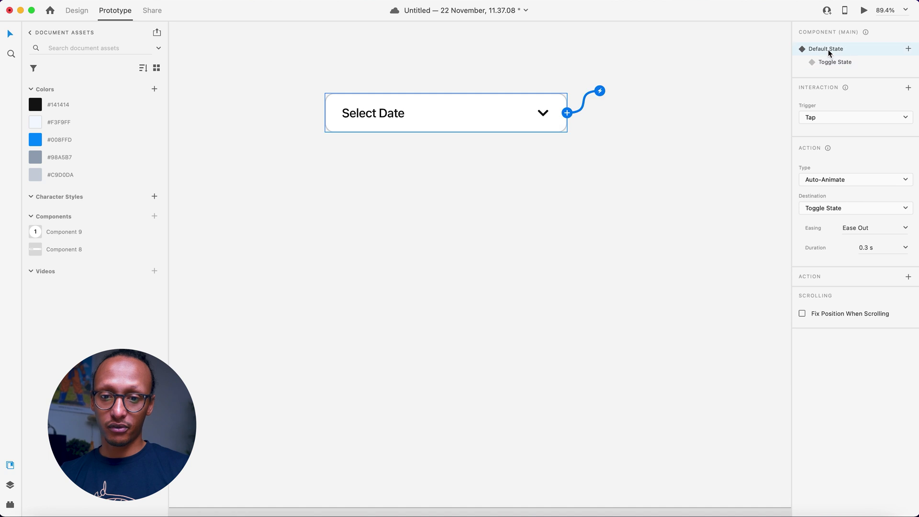
{"action": "left_click", "coordinate": [821, 119]}
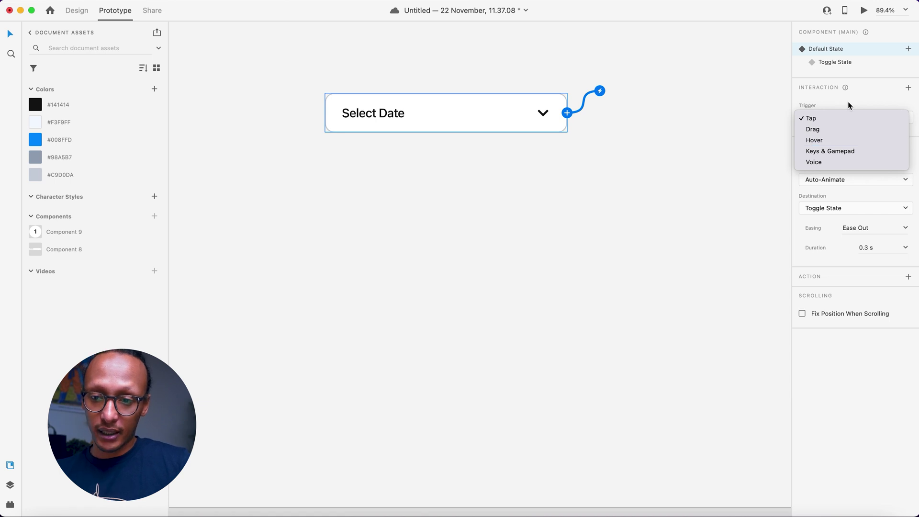
{"action": "left_click", "coordinate": [837, 104]}
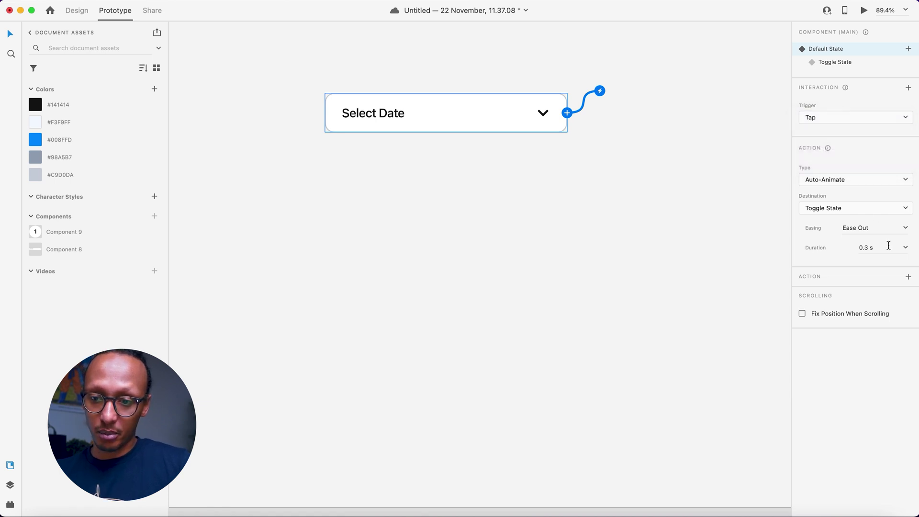
Set the transition duration to 0.6 s and easing to Ease In-Out.
{"action": "left_click", "coordinate": [904, 250]}
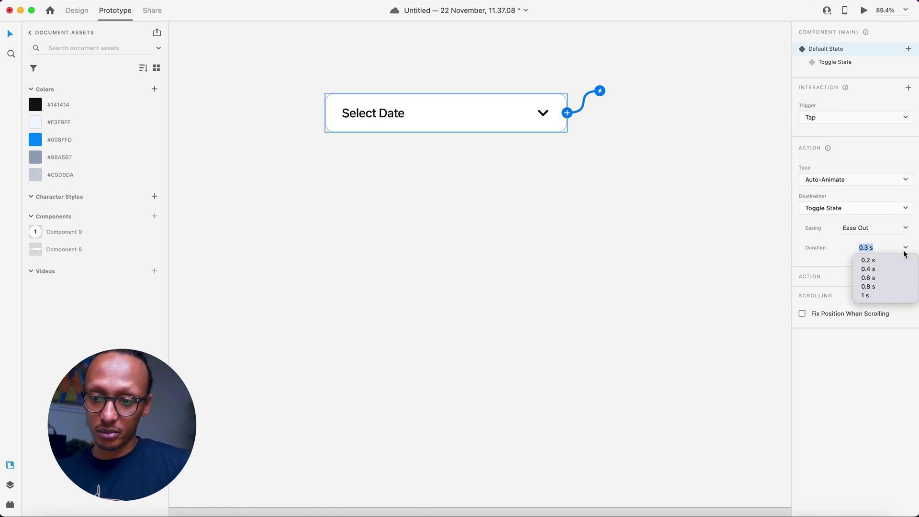
{"action": "left_click", "coordinate": [870, 278]}
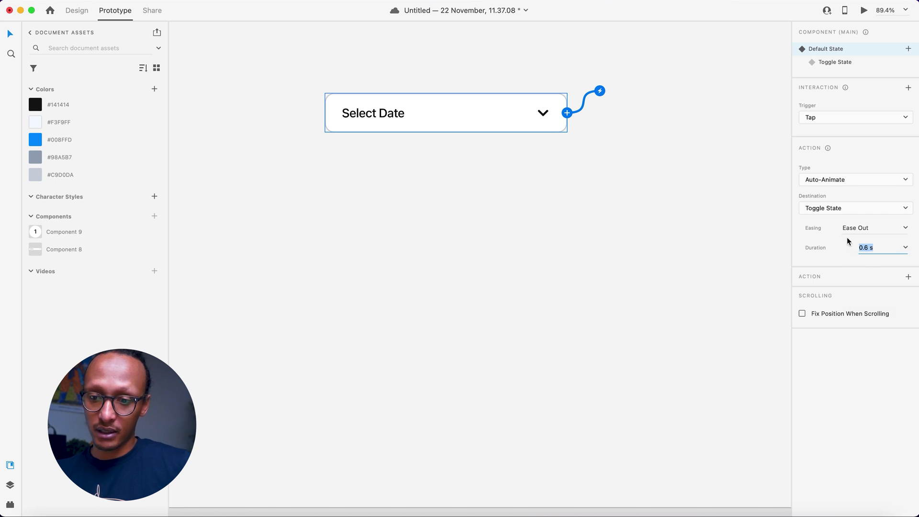
{"action": "left_click", "coordinate": [905, 230]}
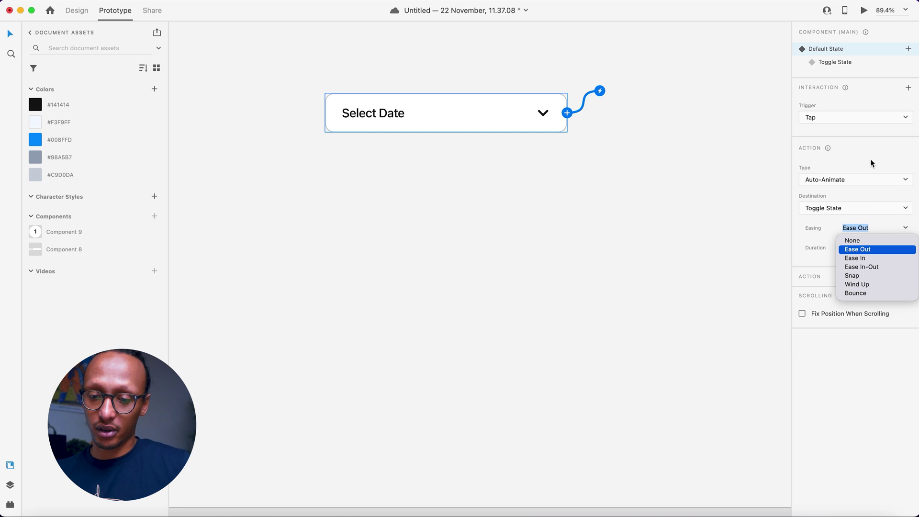
{"action": "left_click", "coordinate": [866, 267]}
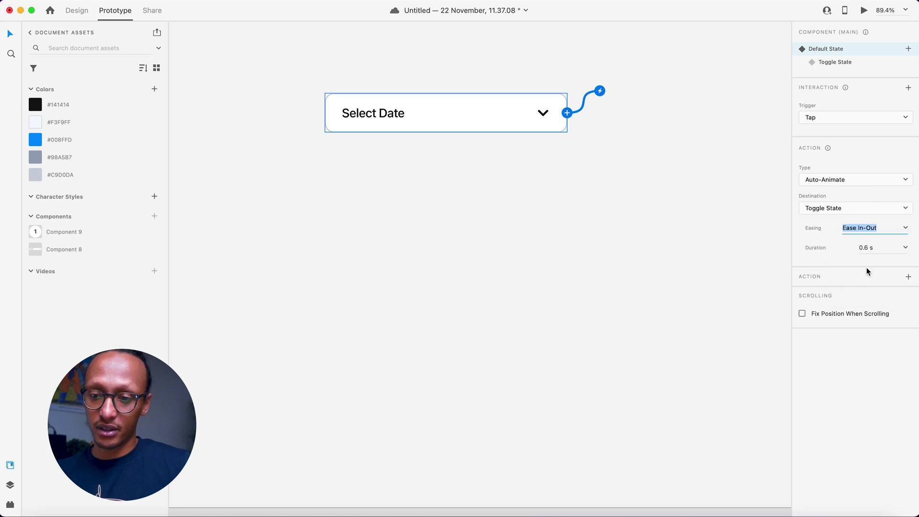
{"action": "left_click", "coordinate": [874, 163]}
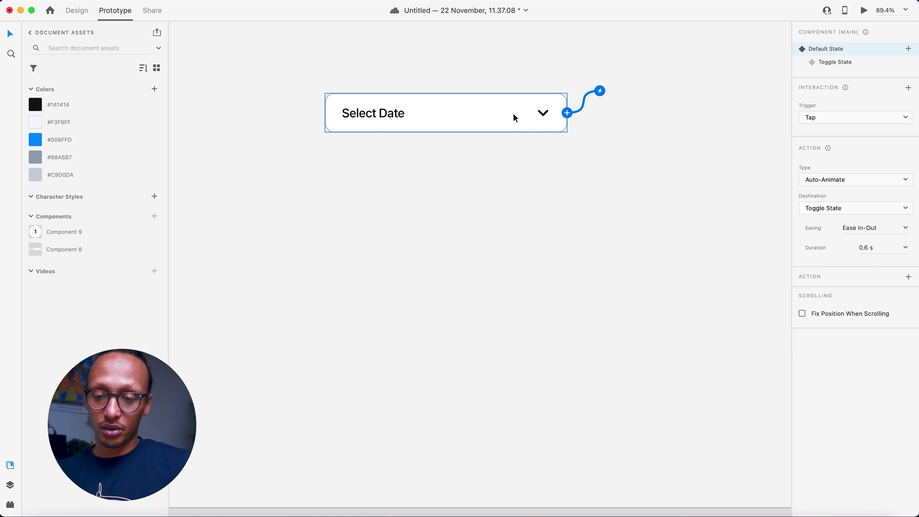
{"action": "left_click", "coordinate": [864, 14]}
In preview, open the calendar, try date 21, confirm 15, then reopen and pick 9.
{"action": "left_click", "coordinate": [472, 164]}
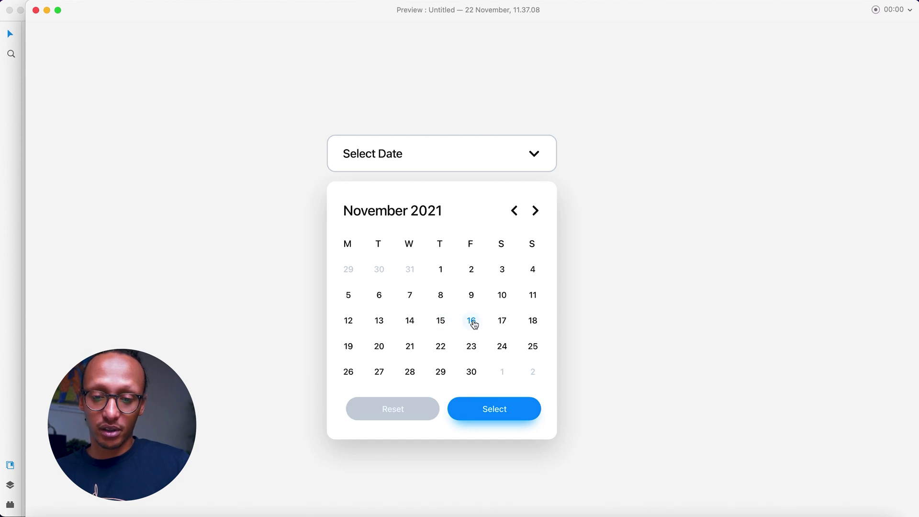
{"action": "left_click", "coordinate": [410, 347]}
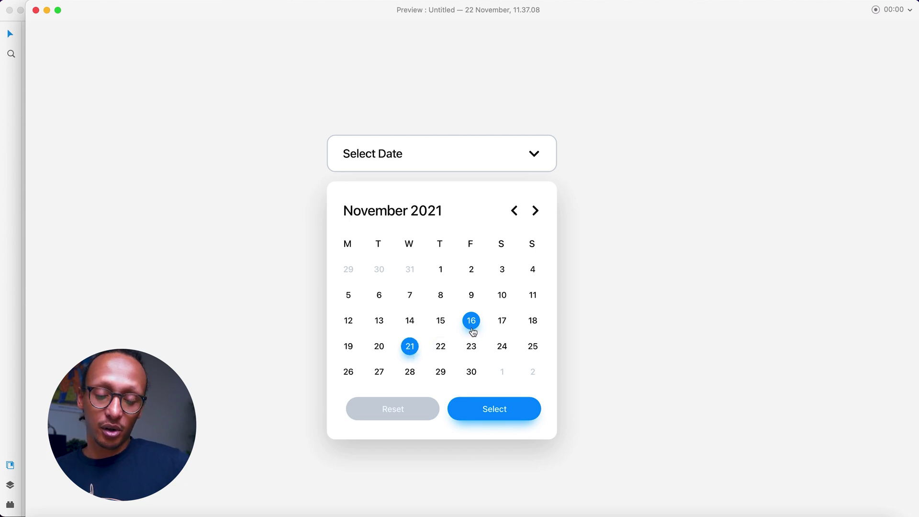
{"action": "left_click", "coordinate": [410, 355]}
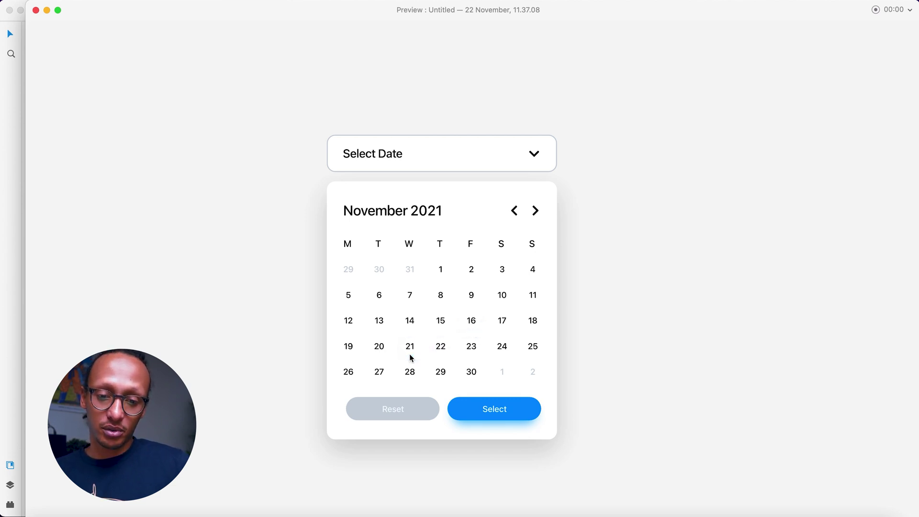
{"action": "left_click", "coordinate": [441, 328]}
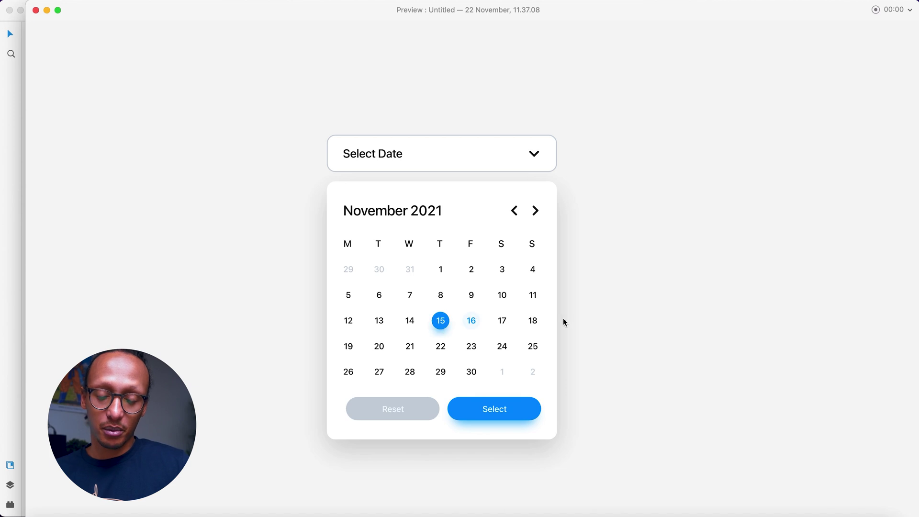
{"action": "left_click", "coordinate": [483, 414]}
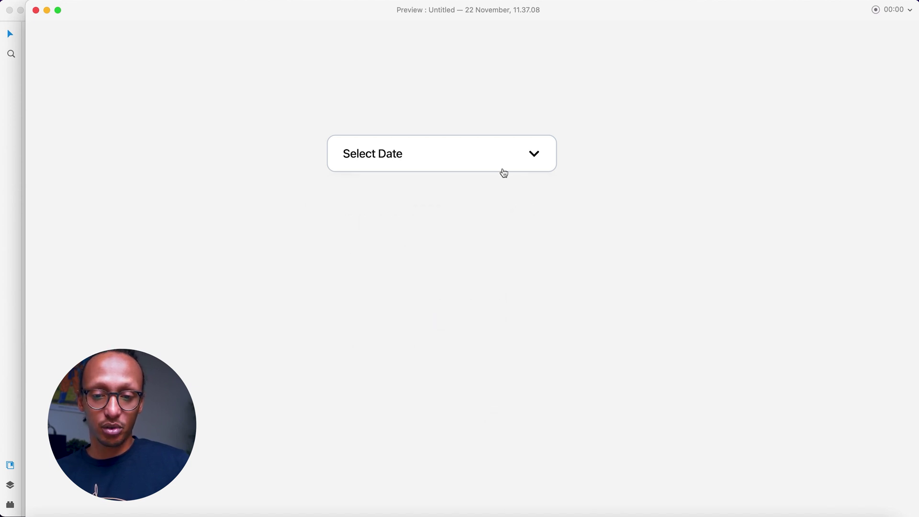
{"action": "left_click", "coordinate": [475, 157]}
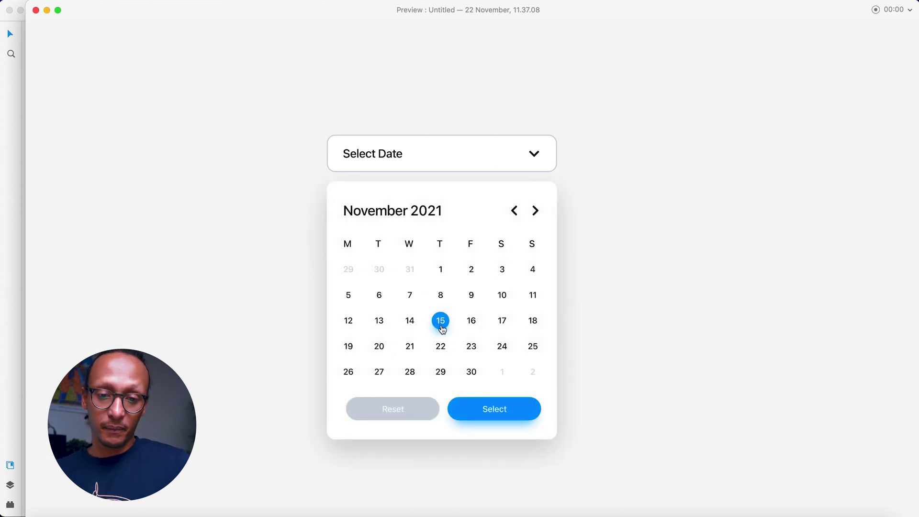
{"action": "left_click", "coordinate": [477, 296]}
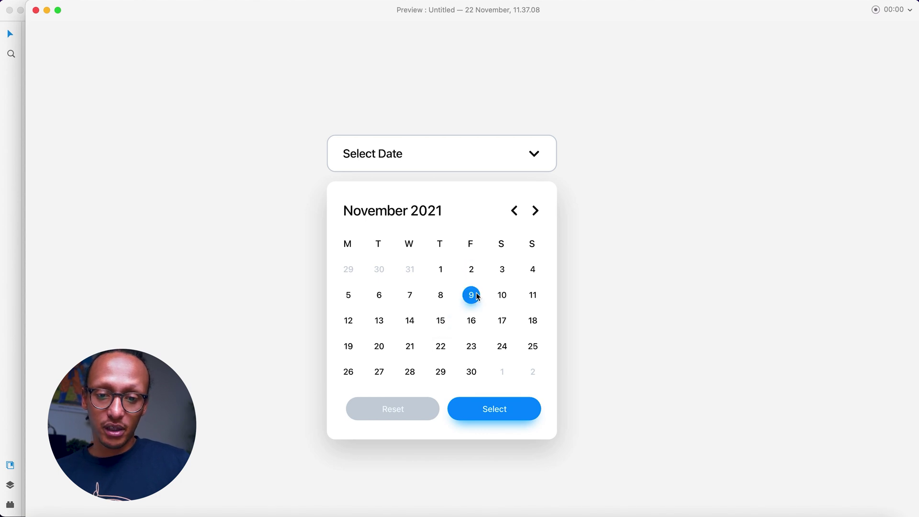